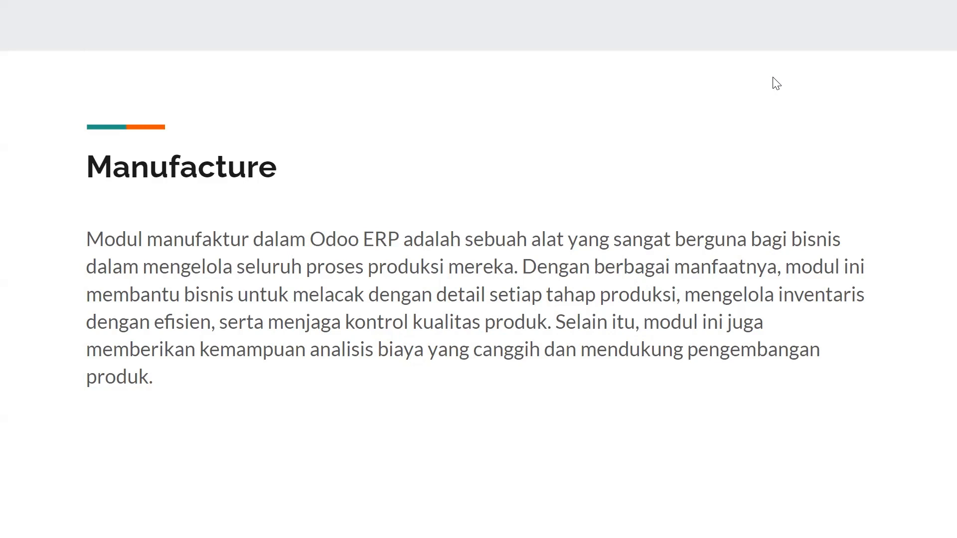
Advance to the 'Fitur-Fitur Manufacture' slide listing features from Multiple BoM to Unbuild Order.
key("Right")
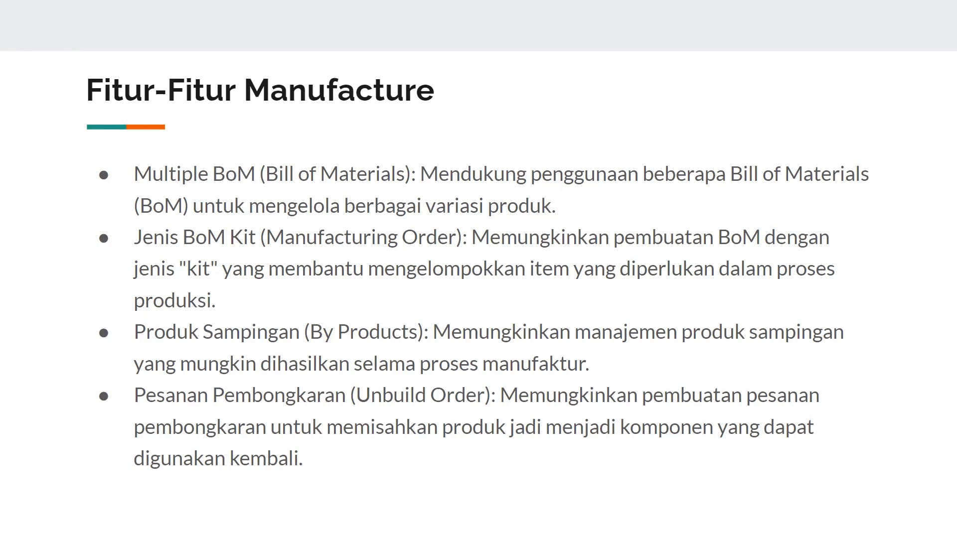
Advance past the remaining features and company profile to the FG_78236 Table Kit Skenario slide.
key("Right")
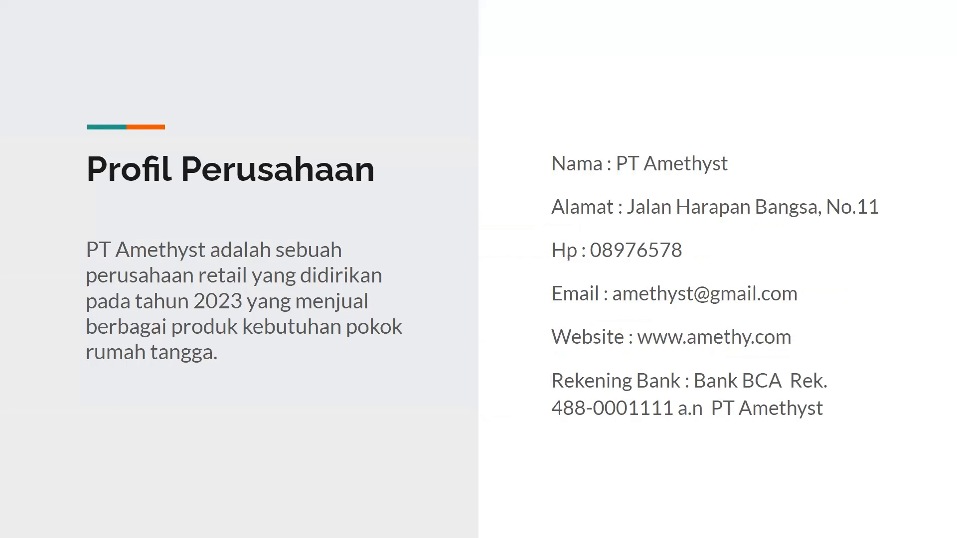
key("Right")
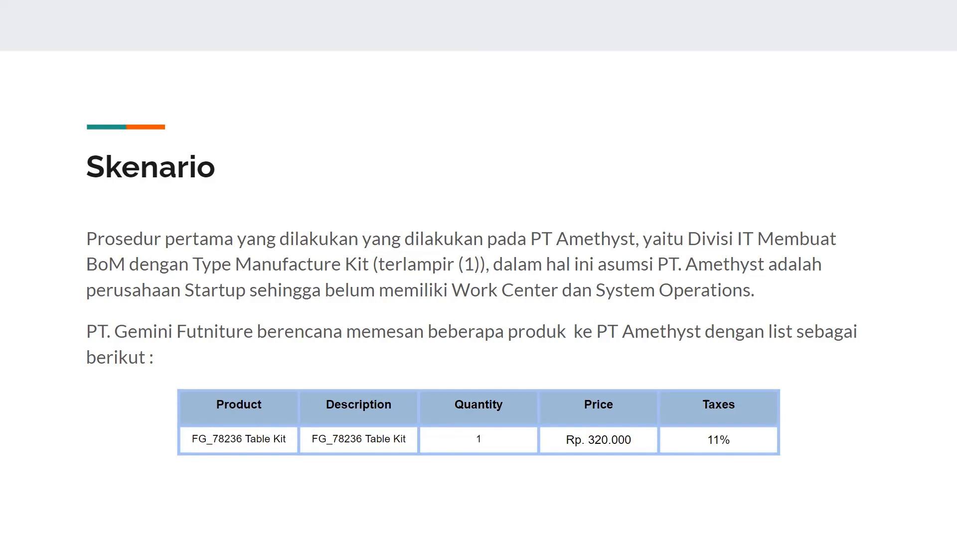
Advance through the Skenario slides, past the WIP_8522 Table Top BoM table, to Role User.
key("Right")
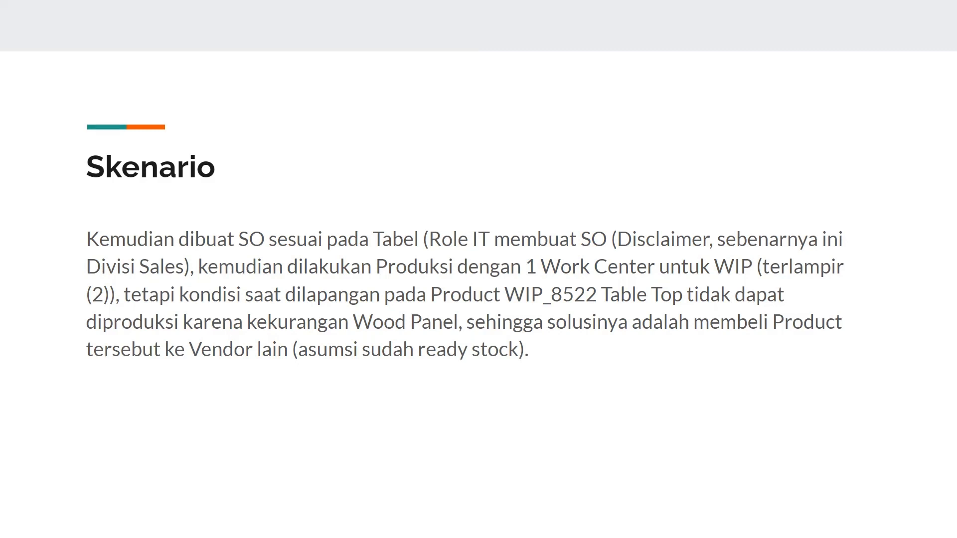
key("Right")
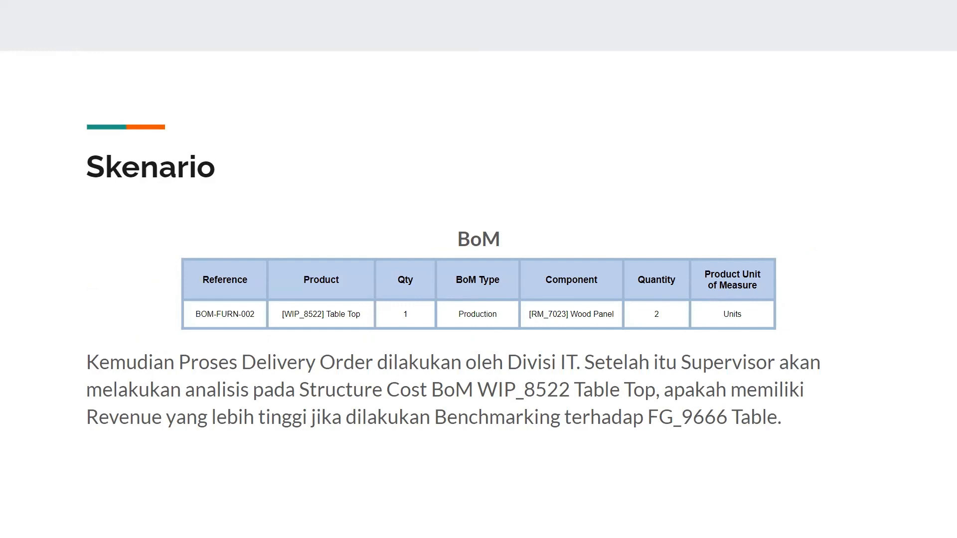
key("Right")
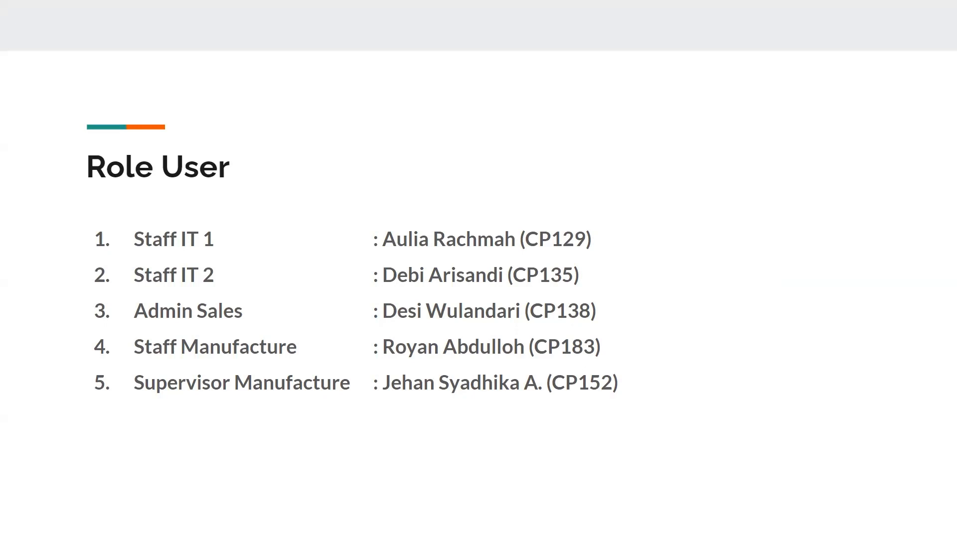
Advance past the Staff IT 1 and Staff IT 2 user slides and leave the presentation.
key("Right")
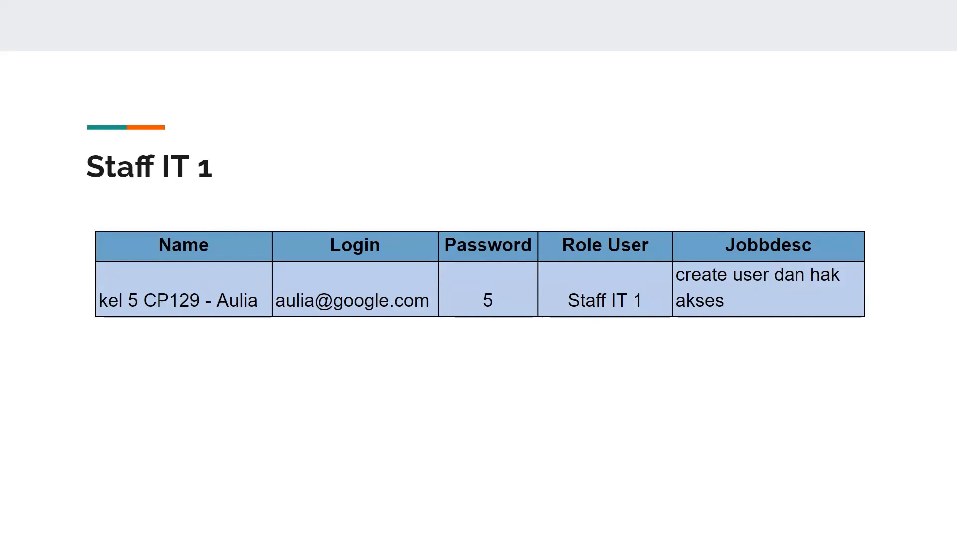
key("Right")
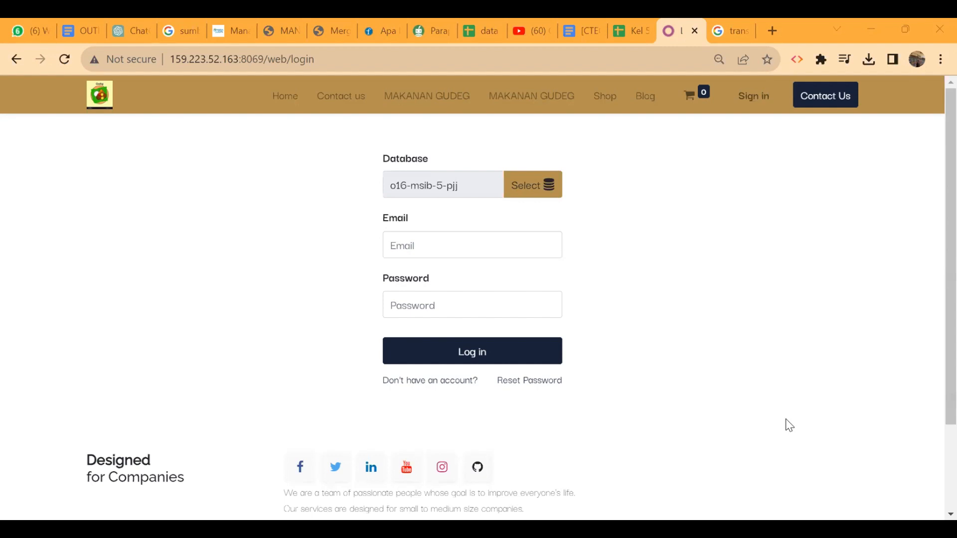
Check the Kel 5 user spreadsheet, then log into Odoo with the administrator credentials.
left_click(627, 24)
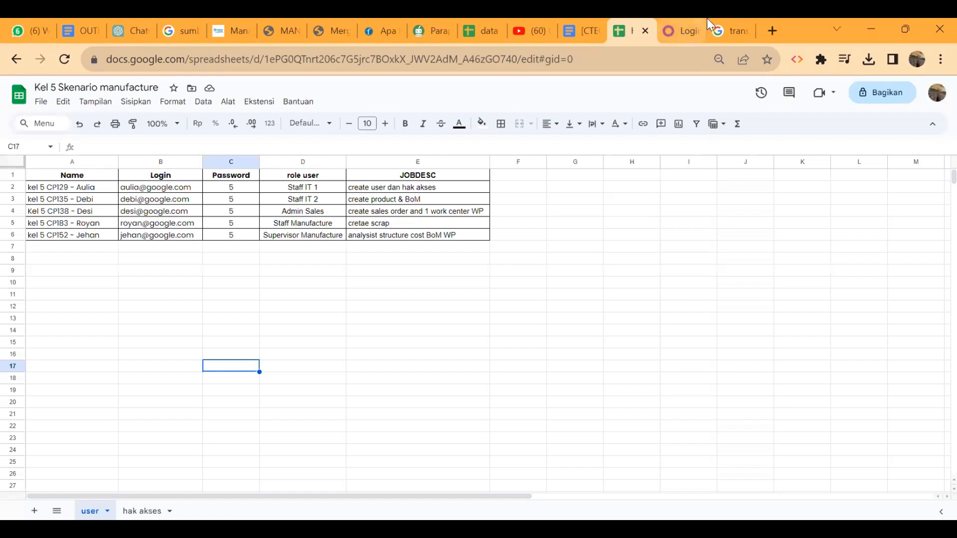
left_click(675, 21)
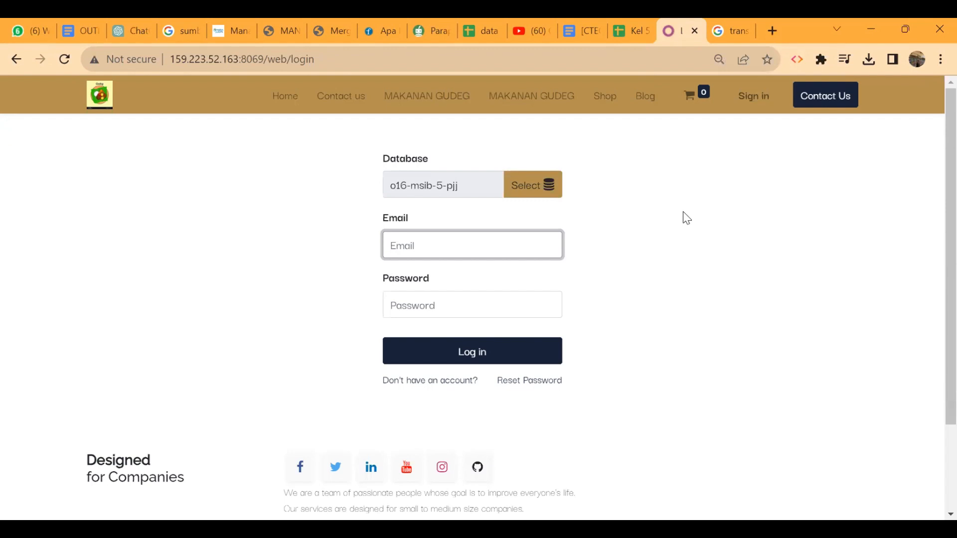
type("admin")
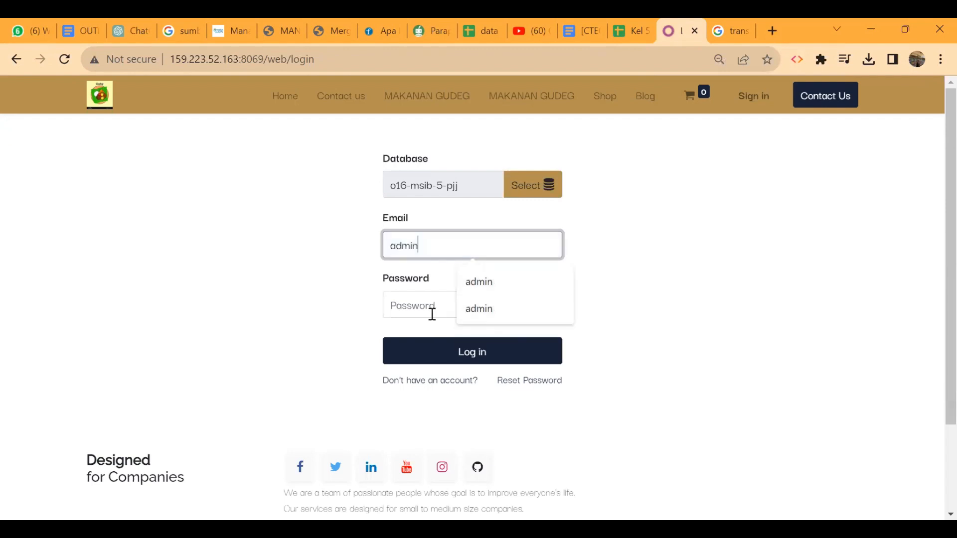
left_click(424, 313)
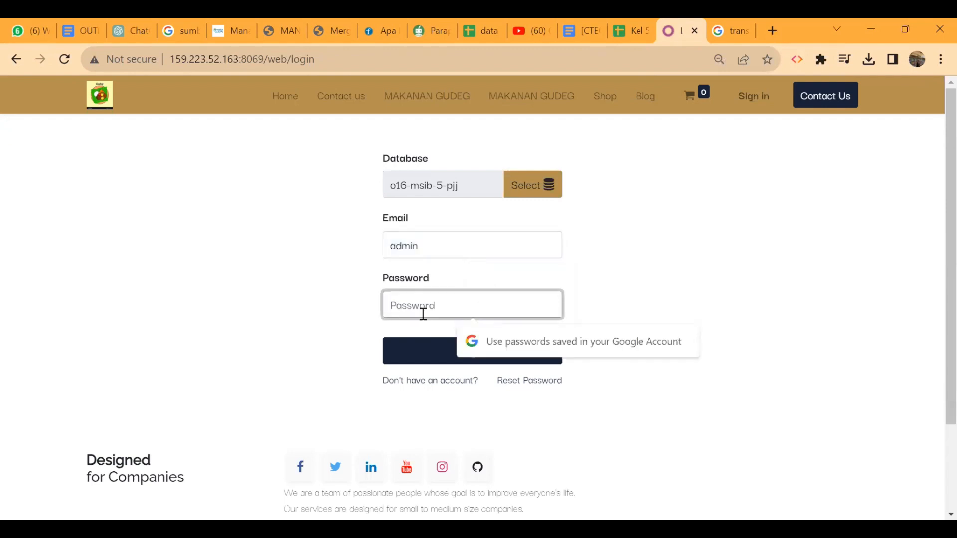
type("admin")
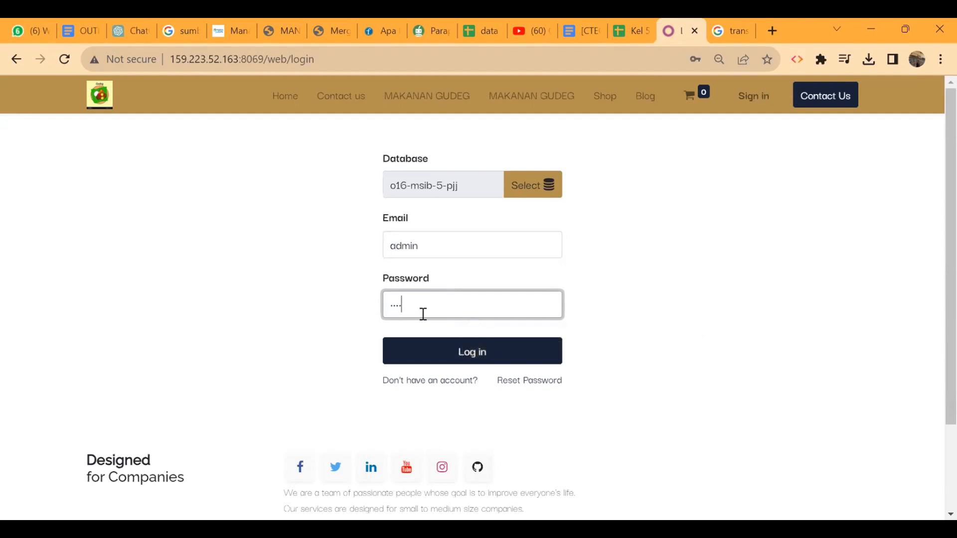
key("Return")
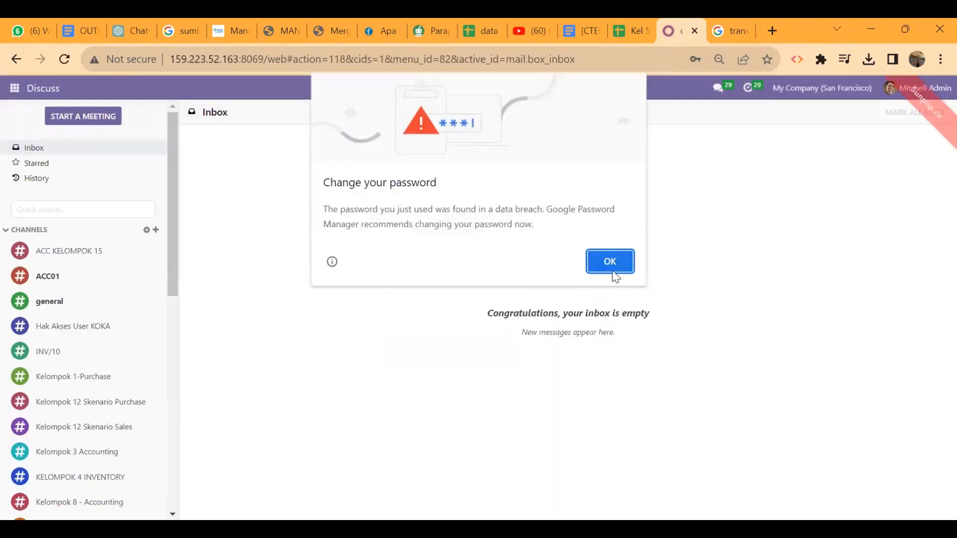
Dismiss Chrome's password breach warning and open Odoo's General Settings.
left_click(614, 269)
left_click(14, 89)
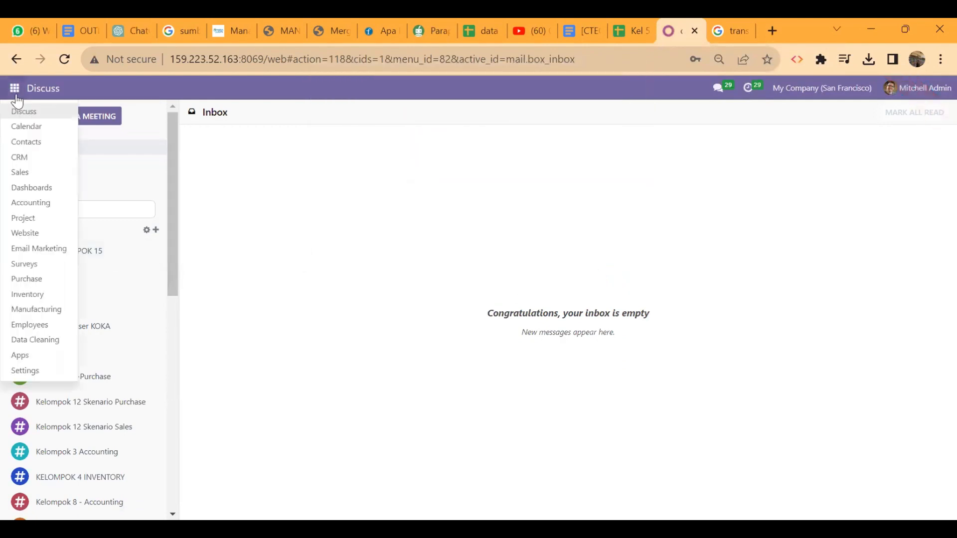
left_click(36, 371)
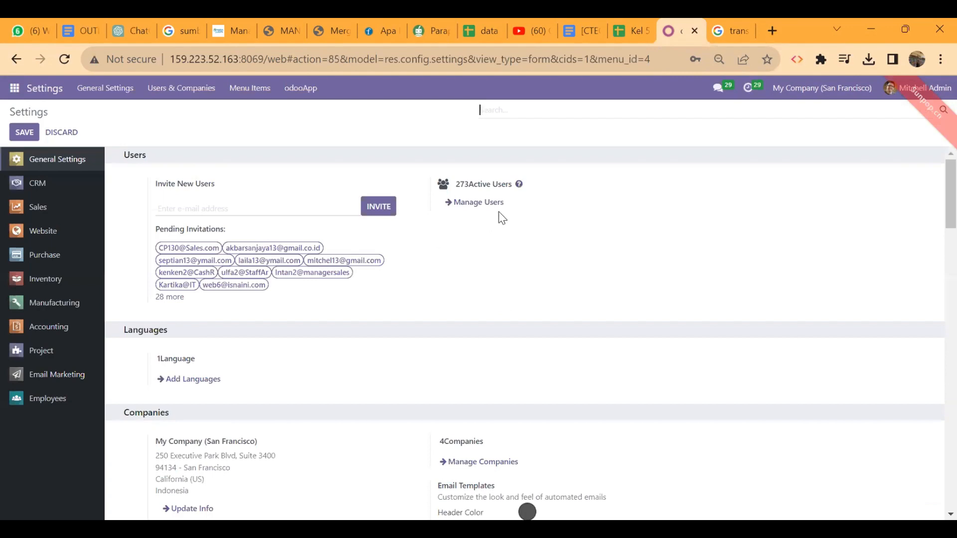
Import users from 'Kel 5 Skenario manufacture.xlsx' via Import records, testing the mapping before importing.
left_click(492, 210)
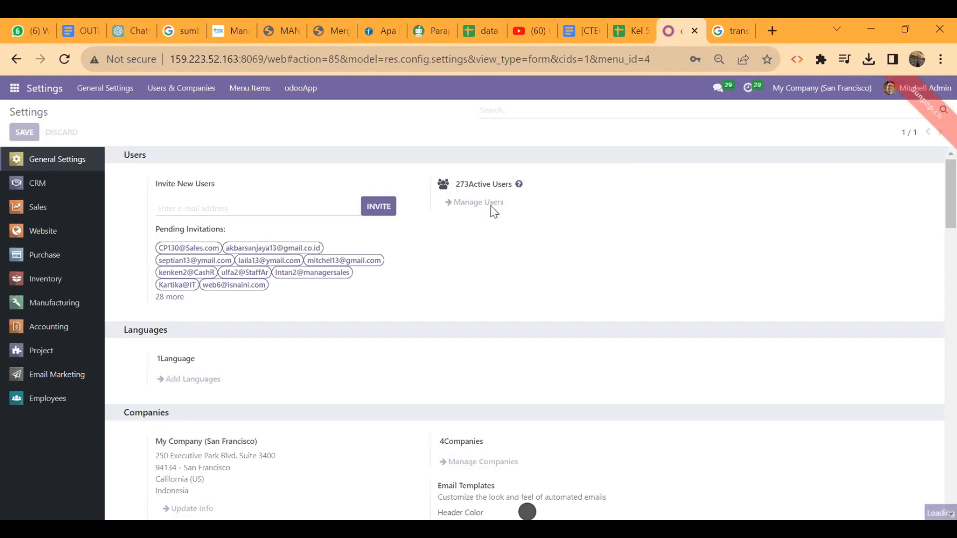
left_click(600, 133)
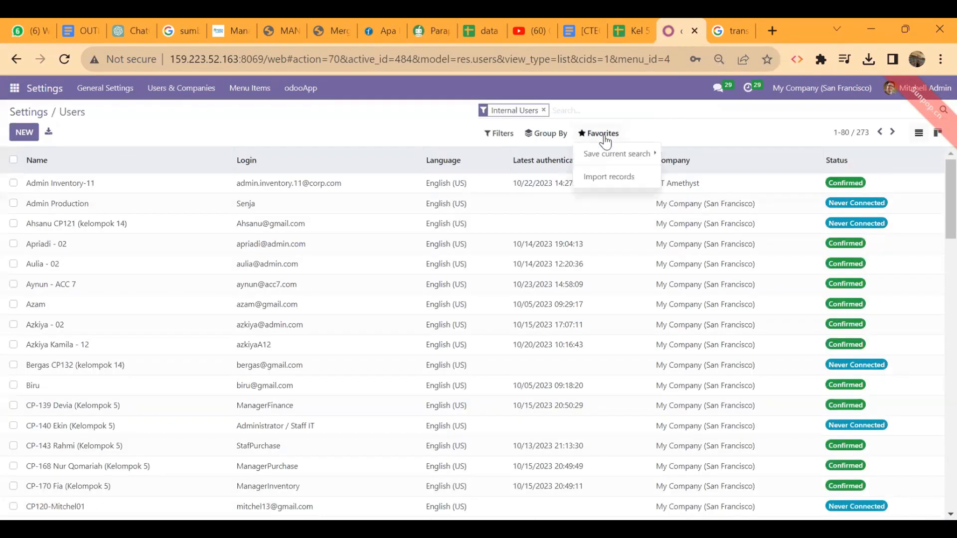
left_click(616, 177)
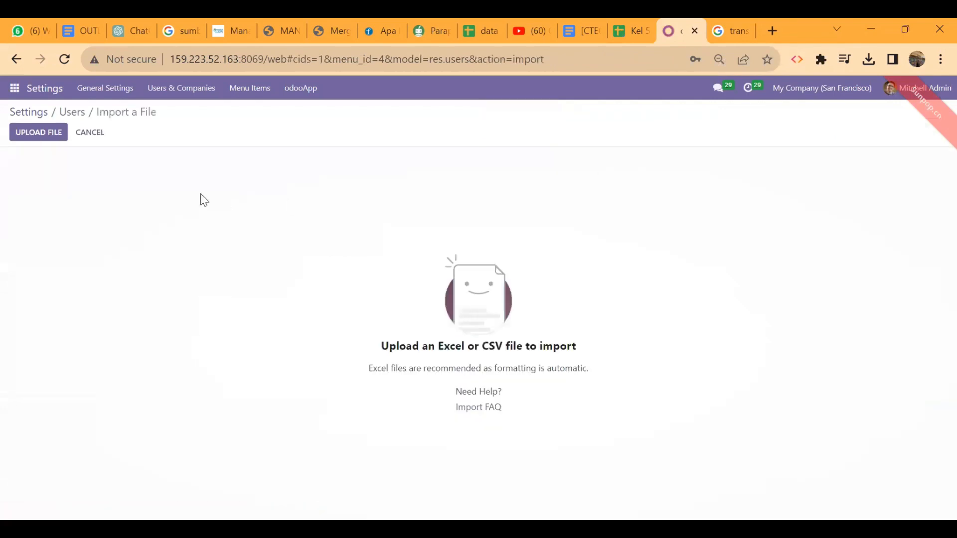
left_click(52, 135)
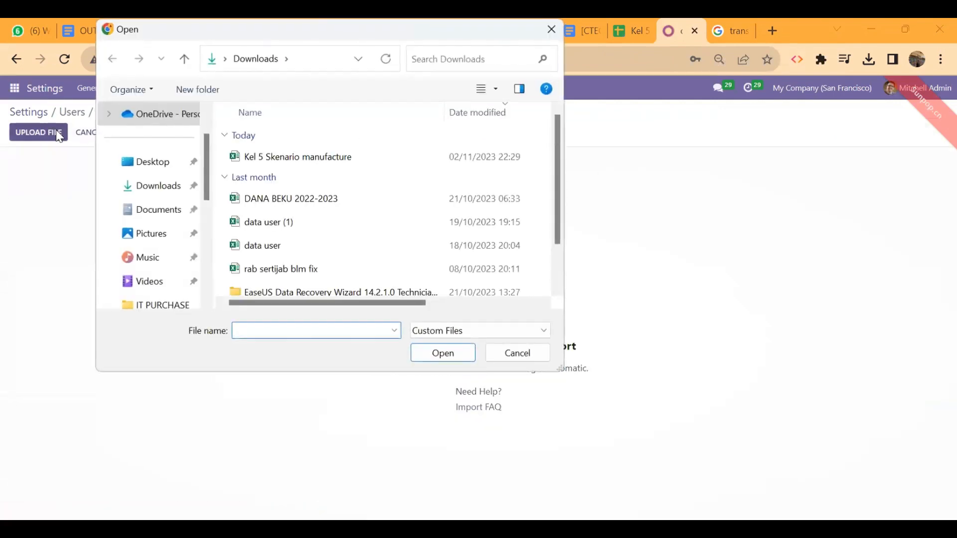
left_click(293, 159)
left_click(439, 358)
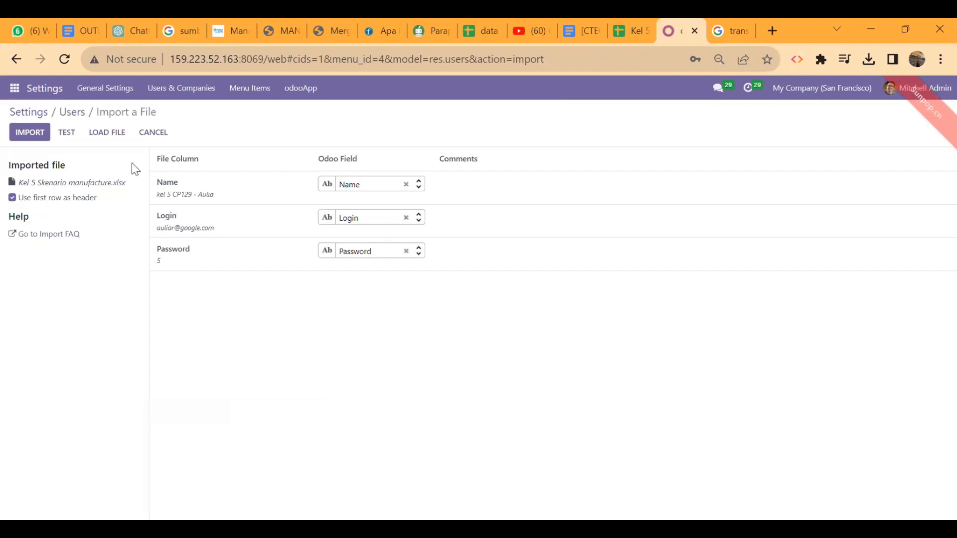
left_click(73, 140)
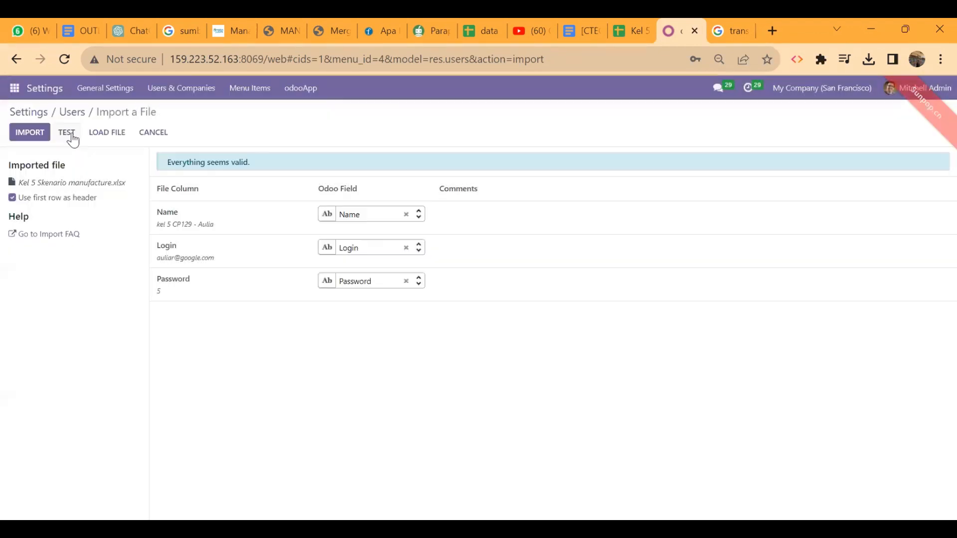
left_click(41, 132)
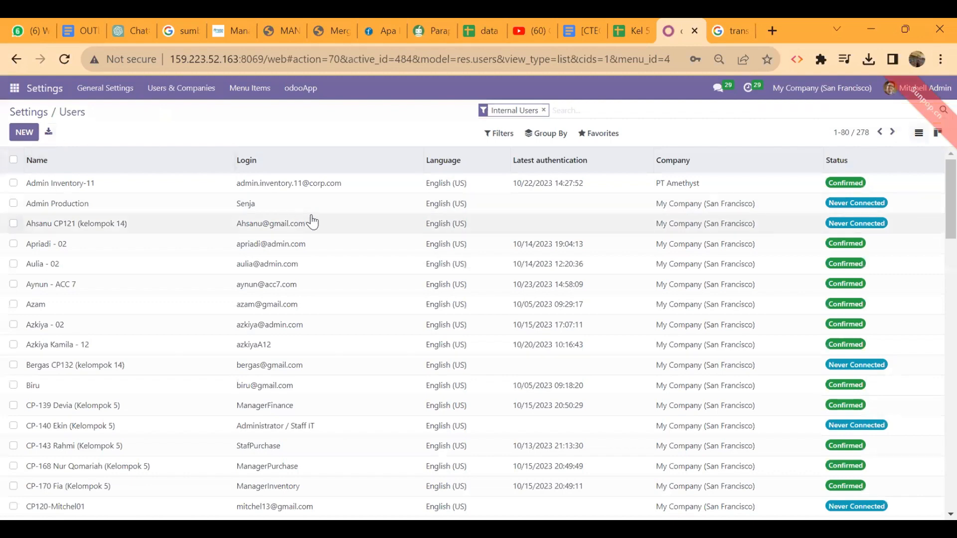
Search the Users list for 'kel 5', then review the hak akses sheet of the spreadsheet.
type("kel 5")
key("Return")
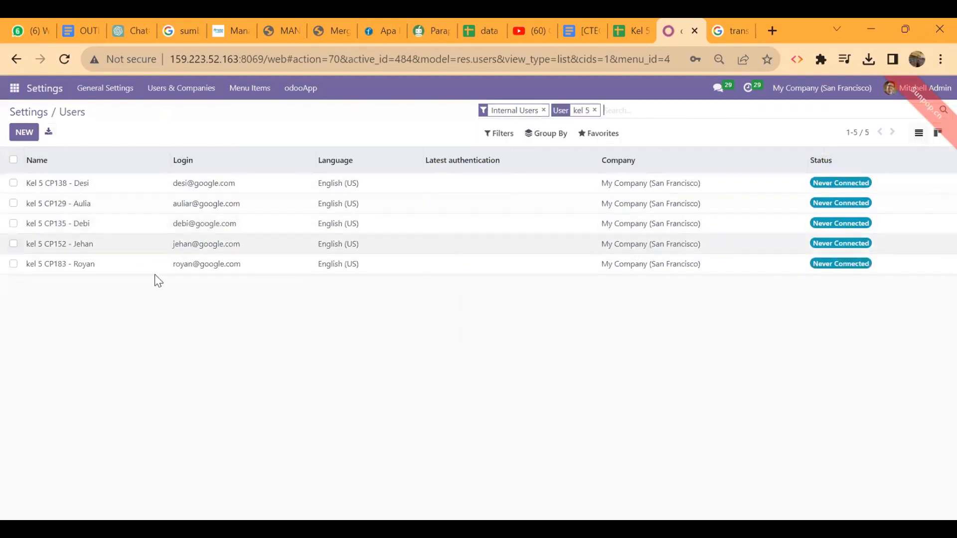
left_click(622, 21)
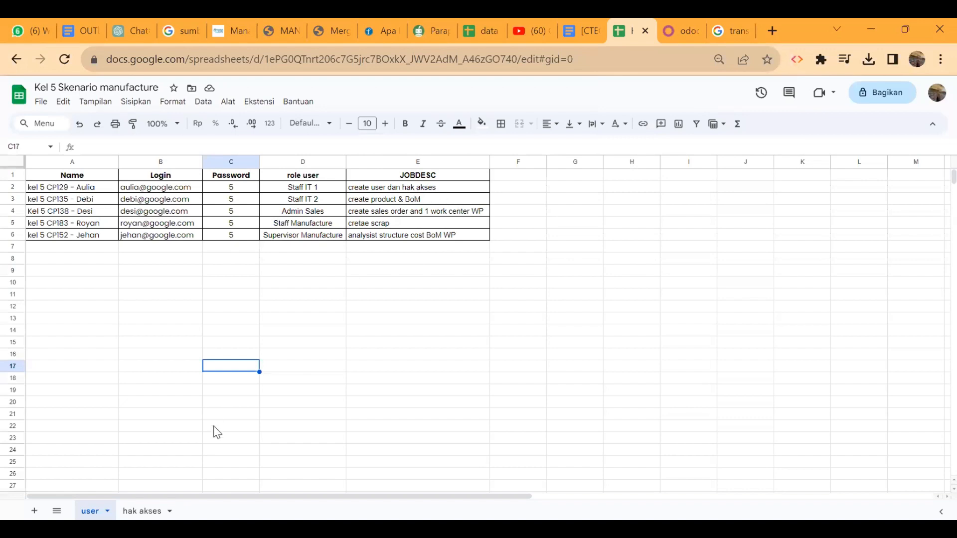
left_click(140, 511)
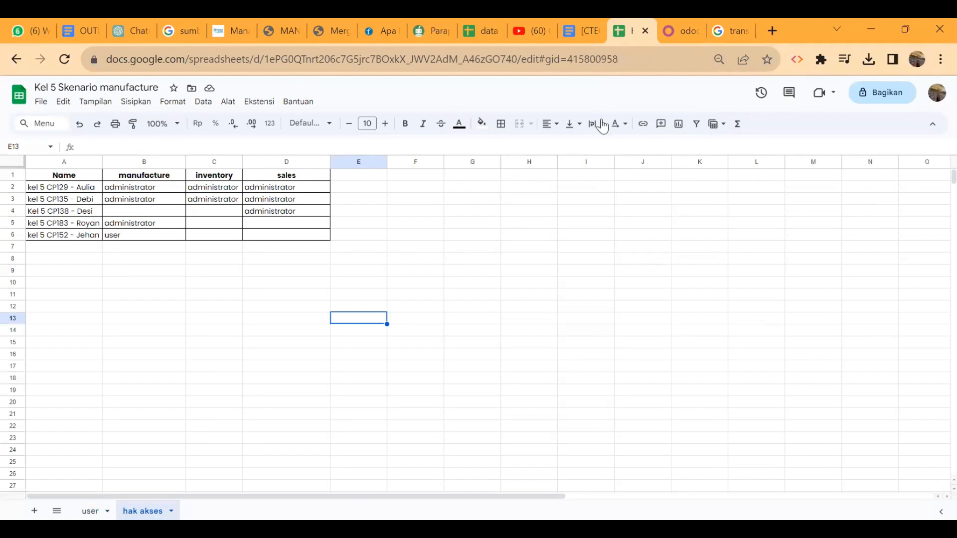
left_click(682, 23)
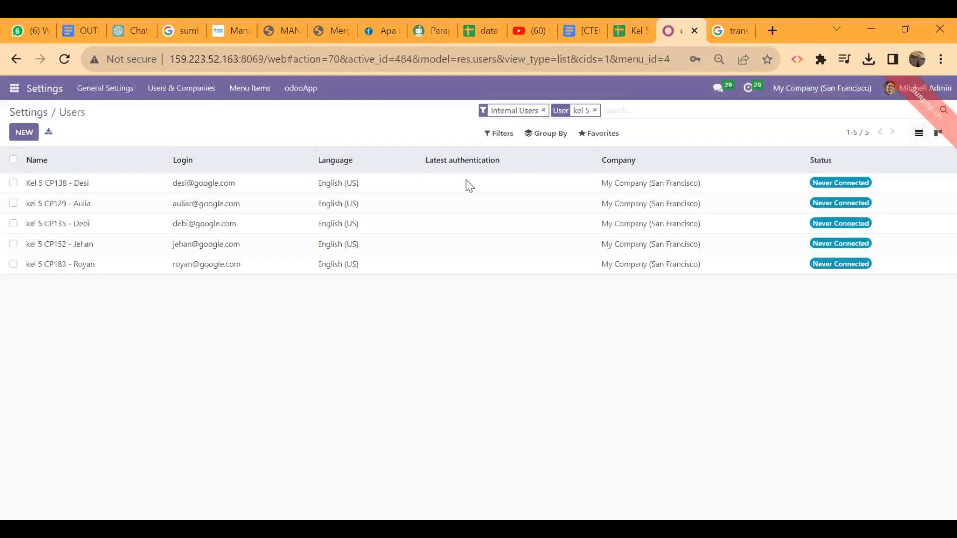
Compare two kel 5 users' access rights against the planned rights in the spreadsheet.
double_click(321, 209)
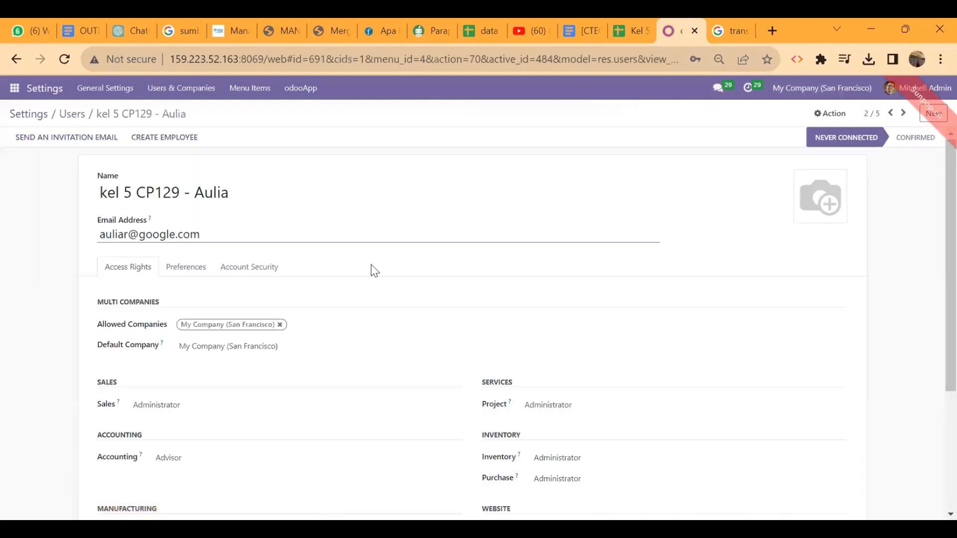
scroll(387, 293, "down", 4)
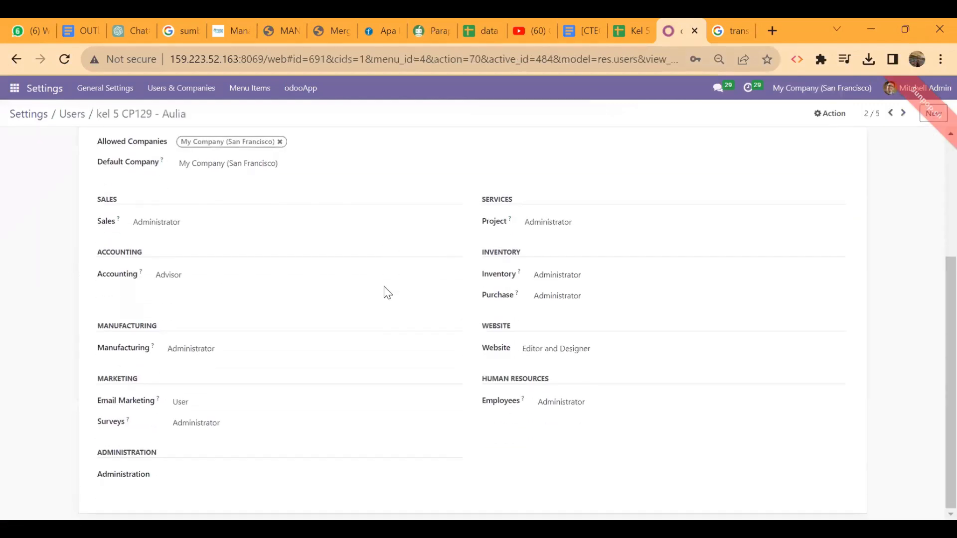
scroll(383, 287, "up", 4)
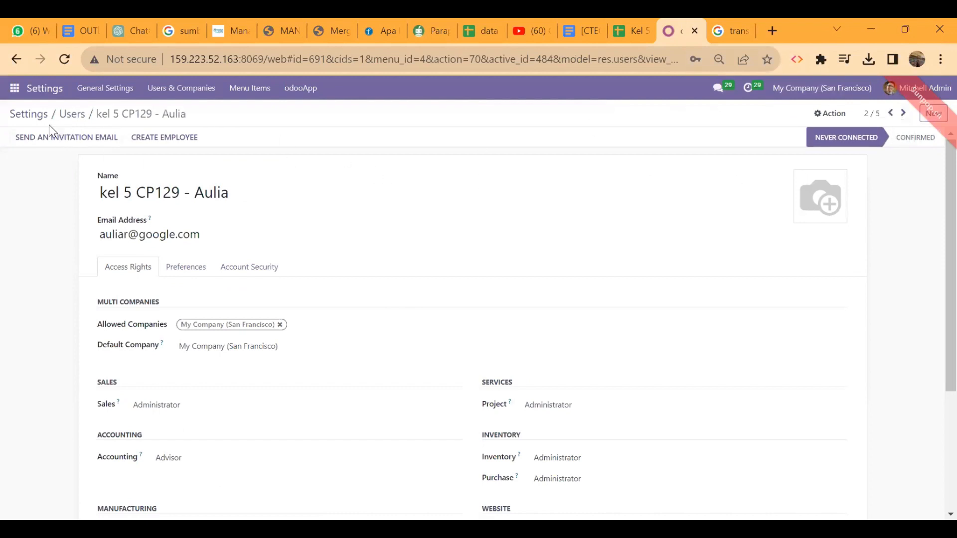
left_click(71, 115)
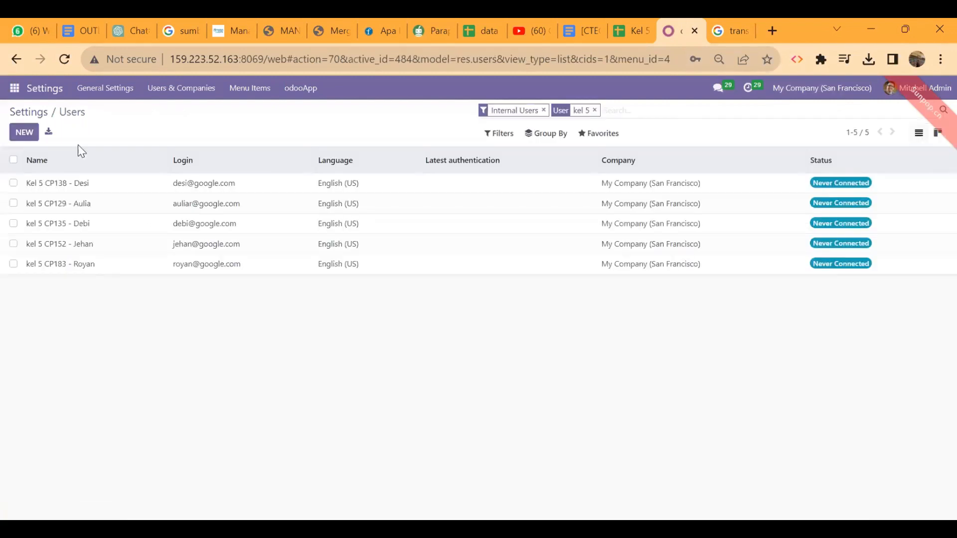
left_click(125, 222)
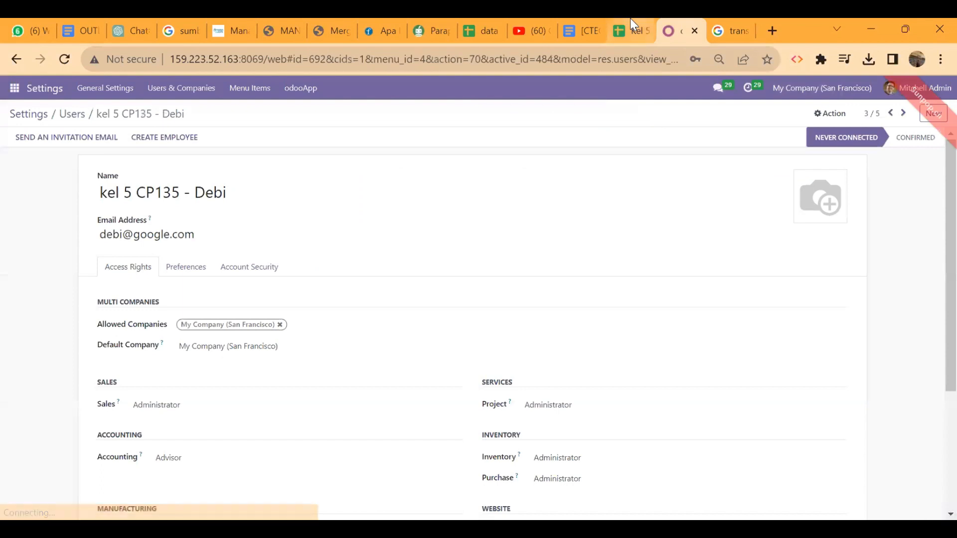
left_click(630, 21)
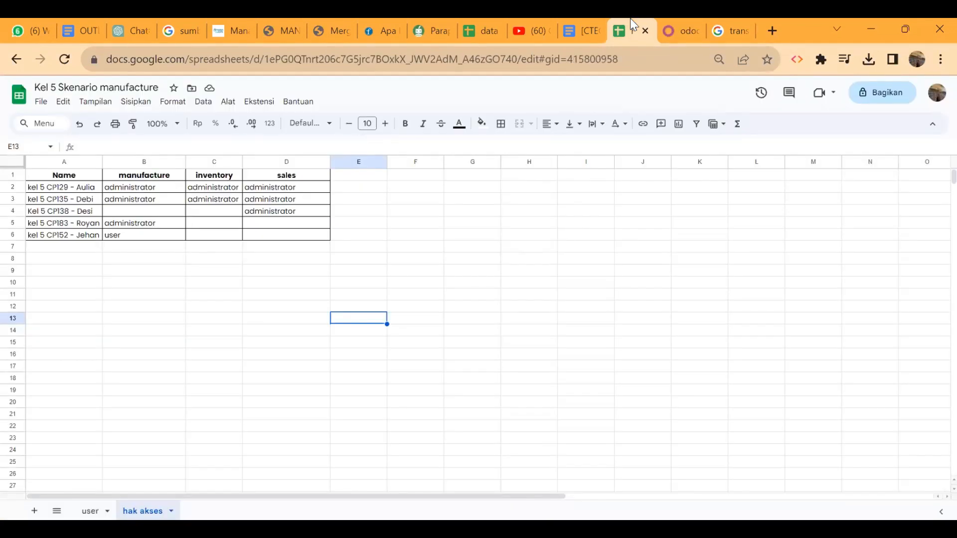
left_click(673, 21)
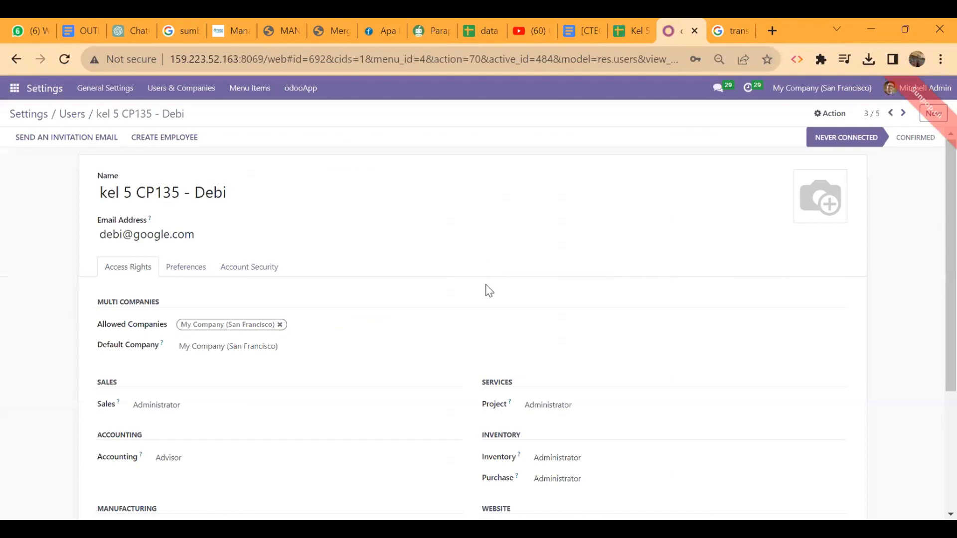
scroll(487, 286, "down", 4)
scroll(487, 286, "up", 4)
Return to the kel 5 users list and open the first user's record.
left_click(72, 121)
left_click(633, 20)
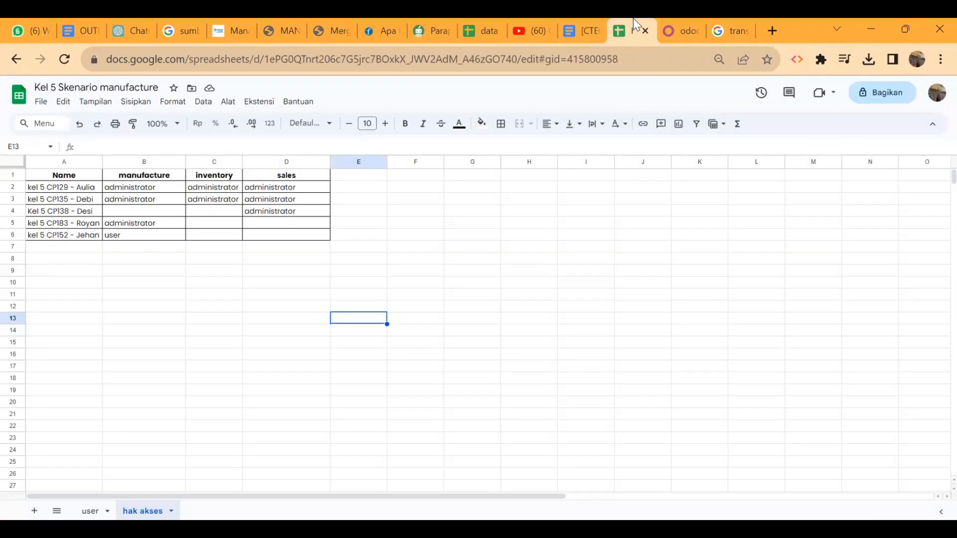
left_click(678, 29)
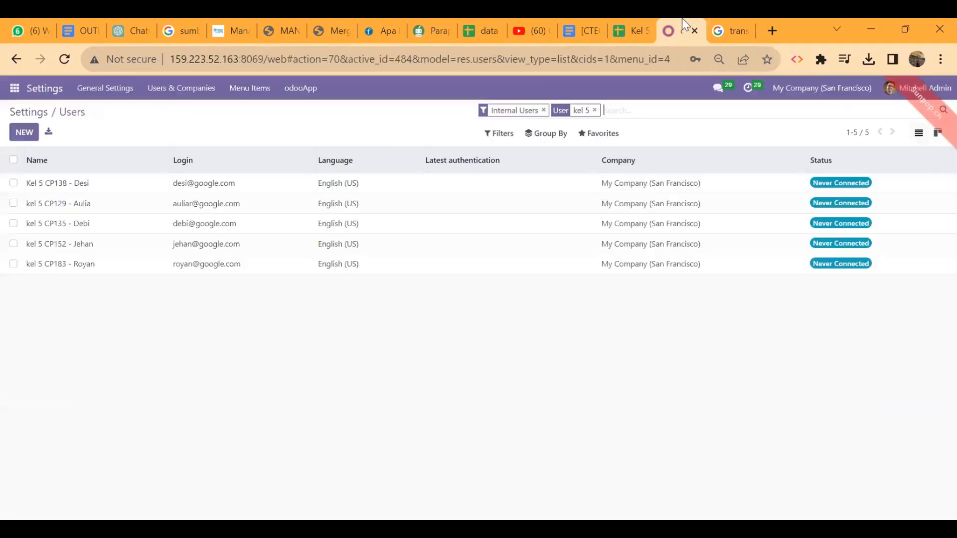
left_click(243, 183)
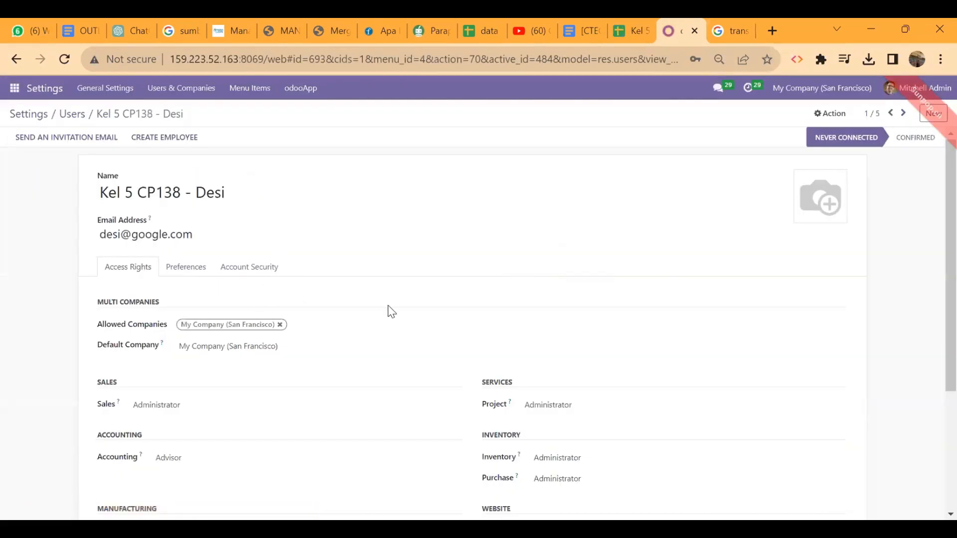
scroll(389, 311, "down", 3)
Clear this user's Project, Inventory, Purchase and Website access rights per the plan.
left_click(629, 22)
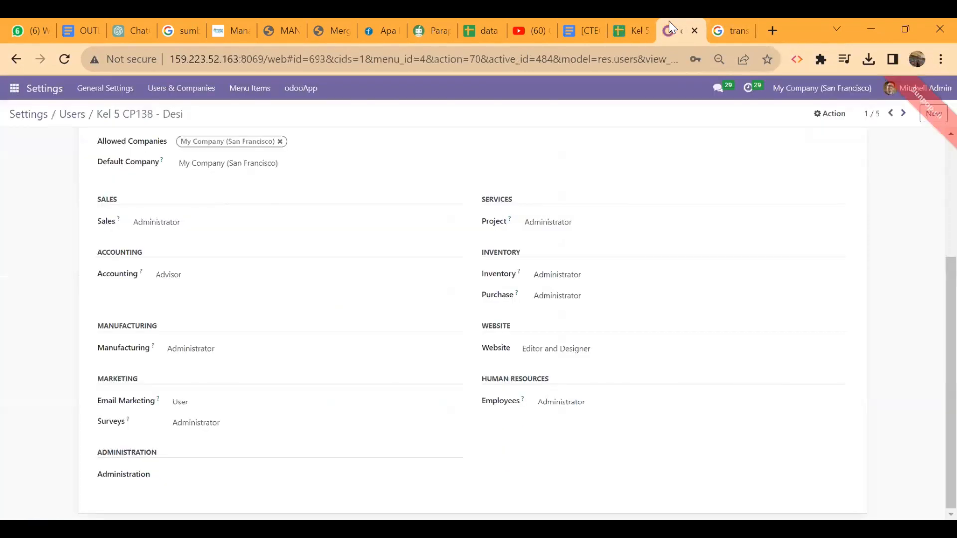
left_click(670, 21)
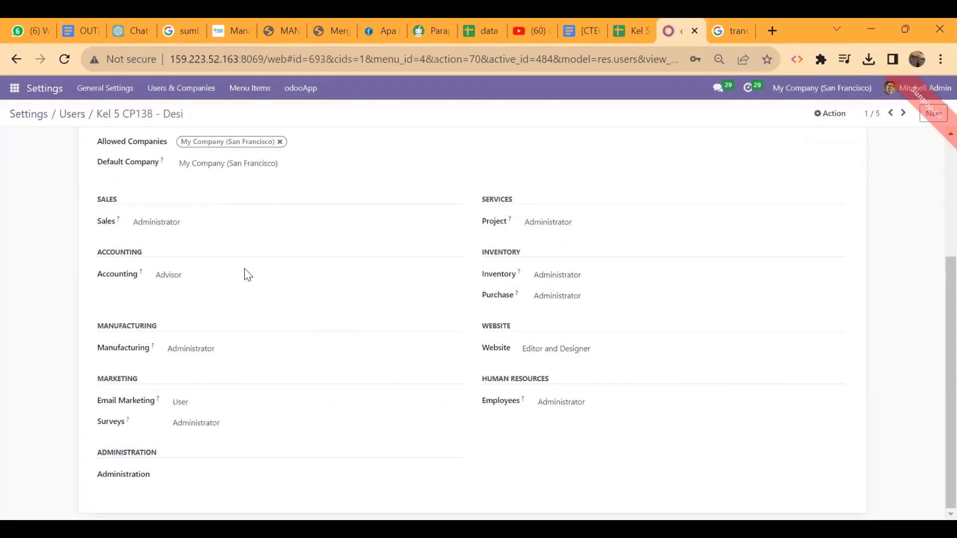
left_click(538, 223)
left_click(543, 236)
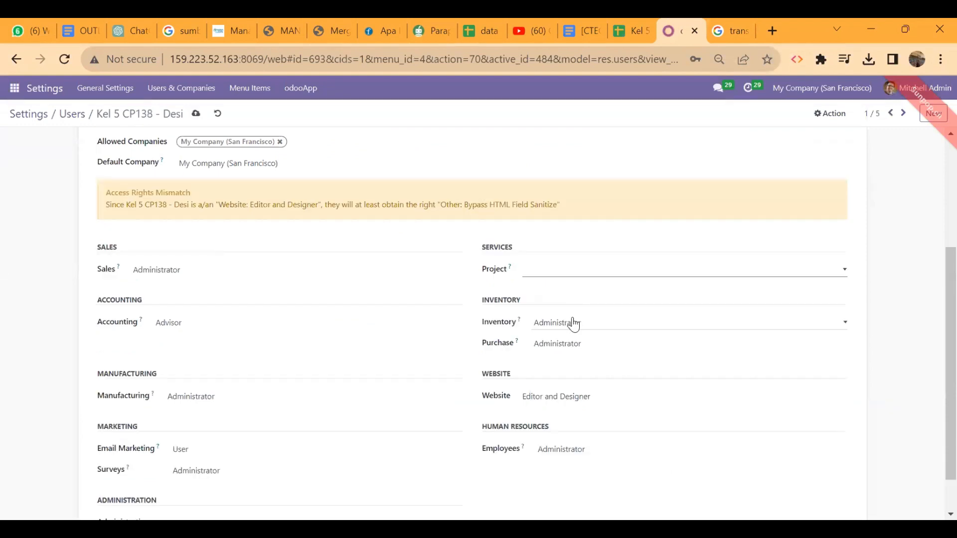
left_click(573, 324)
left_click(575, 338)
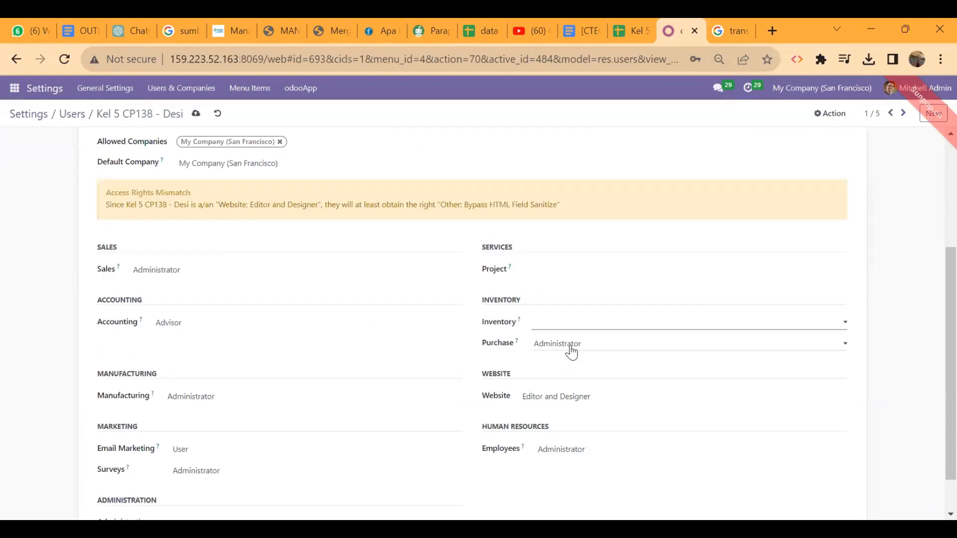
left_click(570, 348)
left_click(571, 357)
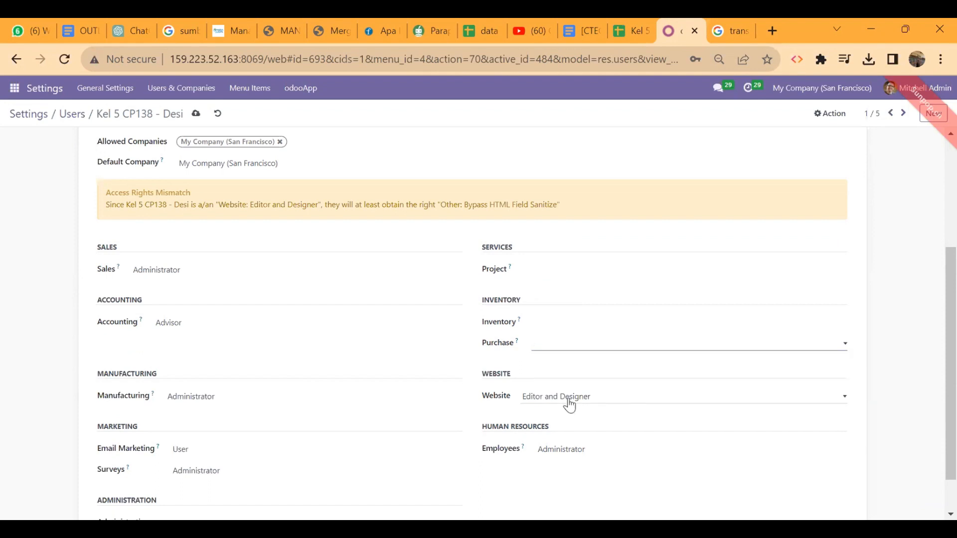
left_click(568, 398)
left_click(558, 408)
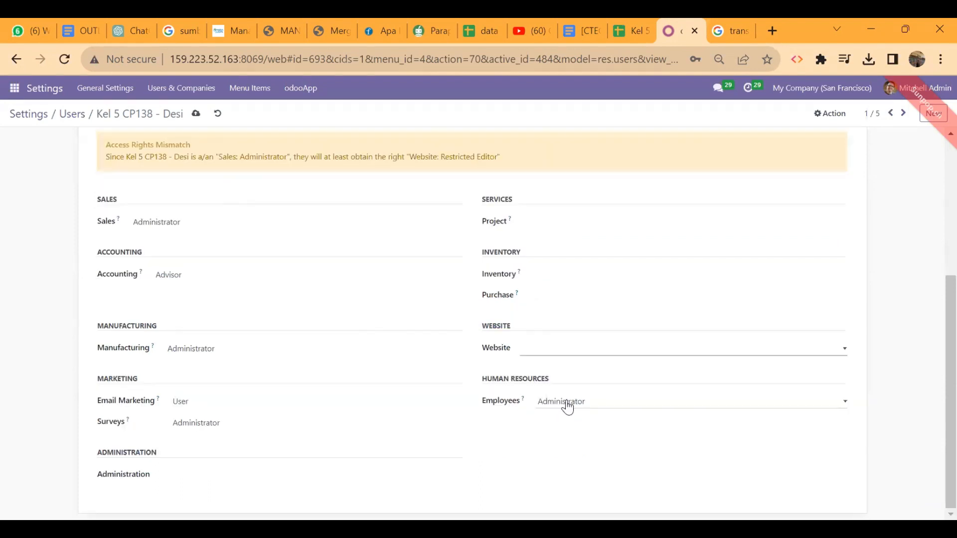
Clear Employees, Surveys, Email Marketing, Manufacturing and Accounting access, then save the user.
left_click(554, 407)
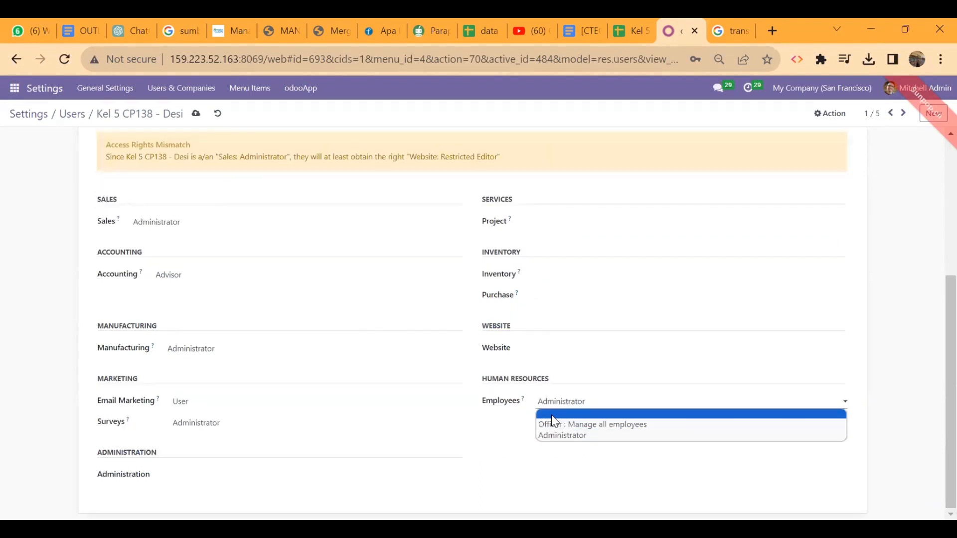
left_click(329, 423)
left_click(285, 437)
left_click(304, 404)
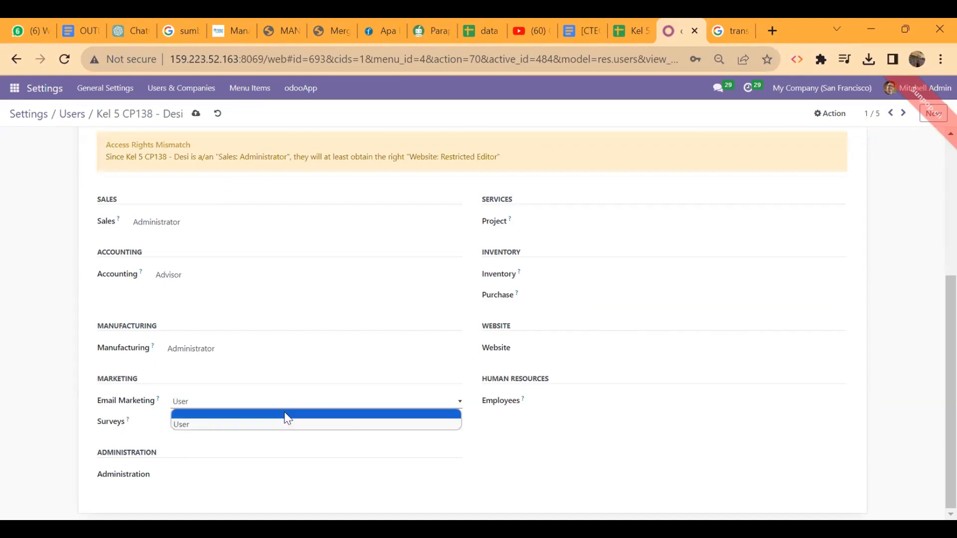
left_click(288, 417)
left_click(314, 352)
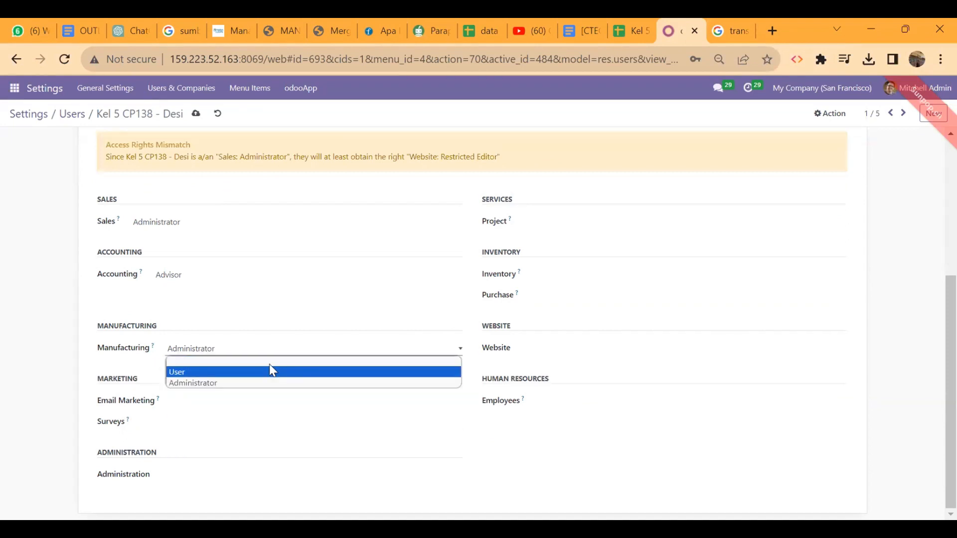
left_click(278, 368)
left_click(273, 278)
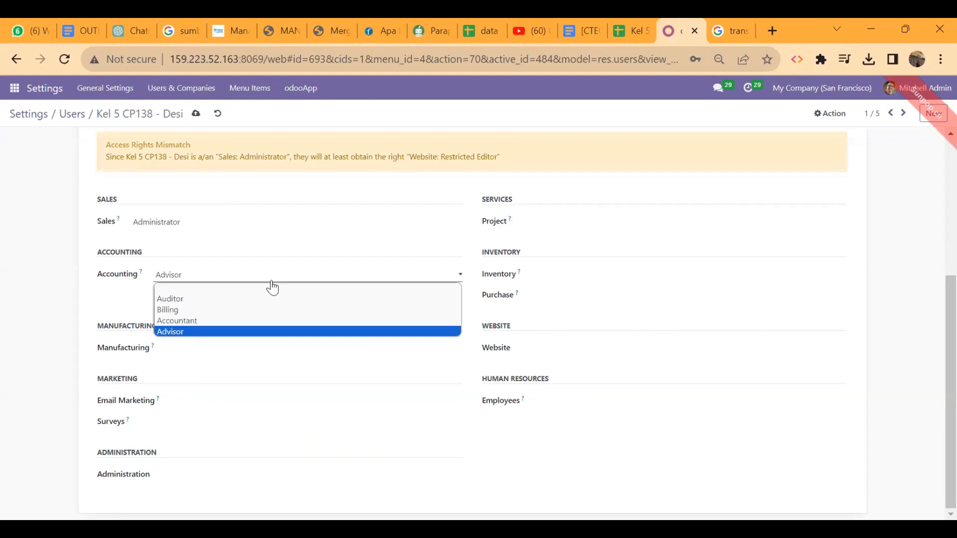
left_click(278, 293)
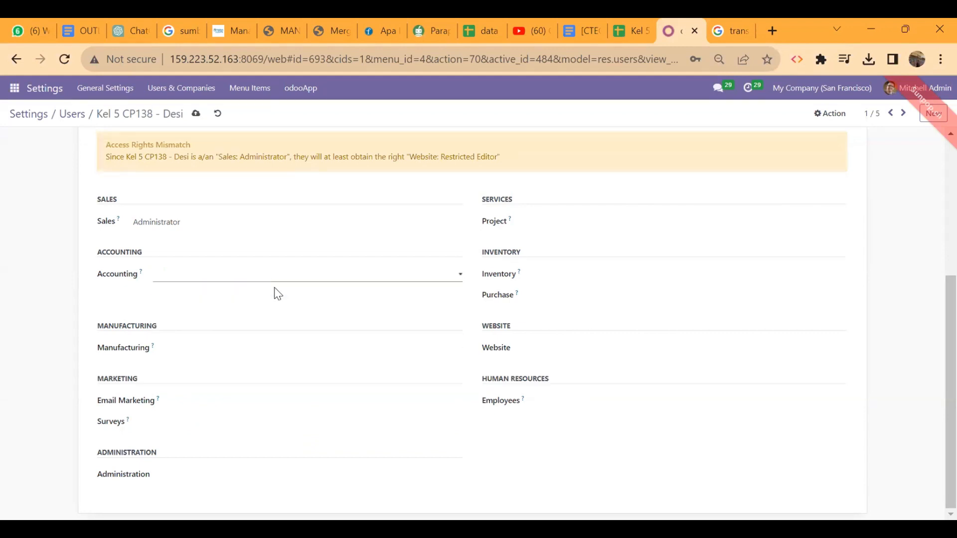
scroll(429, 436, "up", 5)
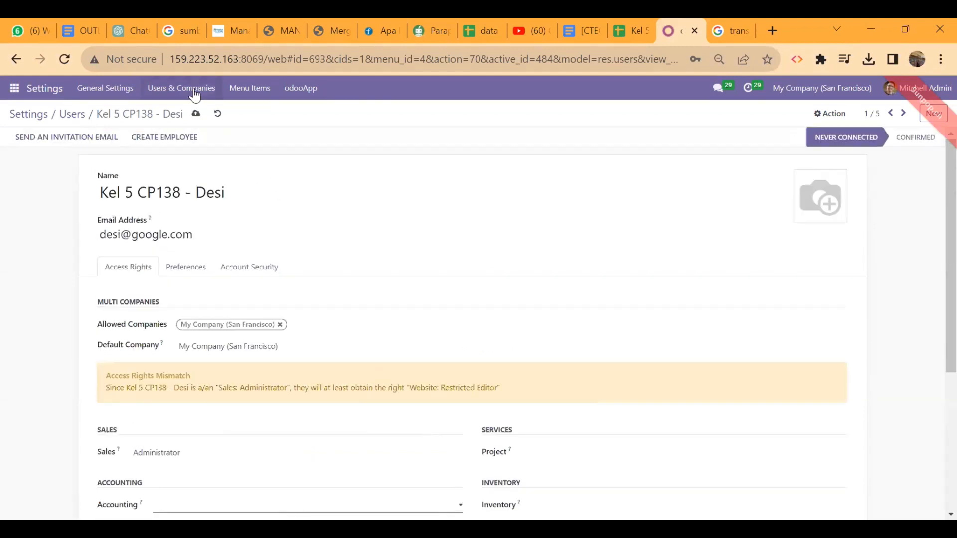
left_click(198, 114)
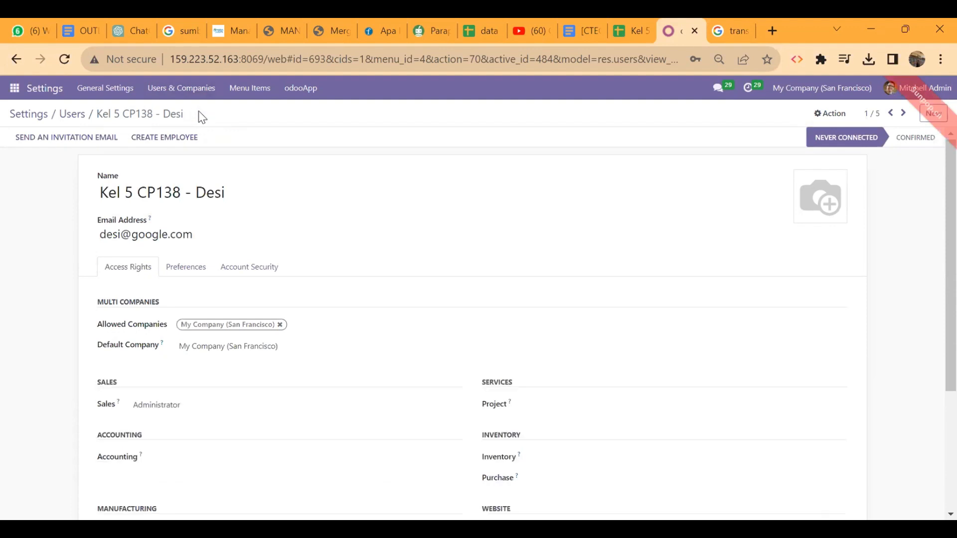
Clear the Website access again, save, and return to the hak akses plan sheet.
scroll(380, 289, "down", 4)
scroll(380, 289, "up", 1)
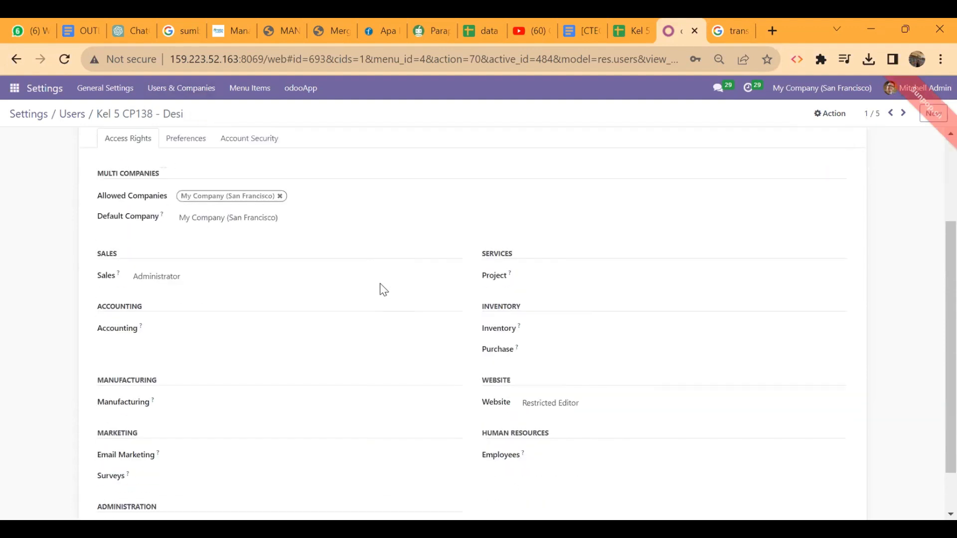
left_click(593, 404)
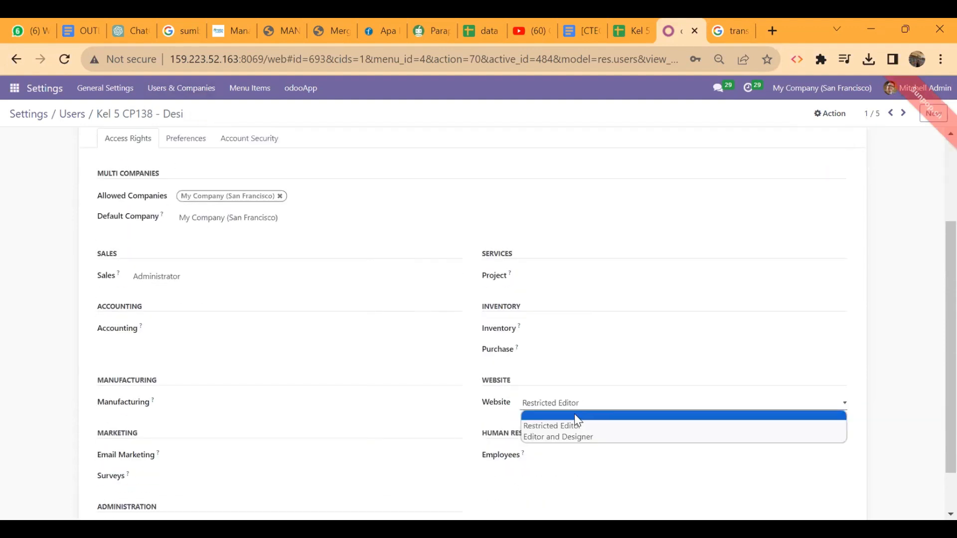
left_click(576, 416)
scroll(418, 405, "down", 2)
scroll(418, 404, "up", 5)
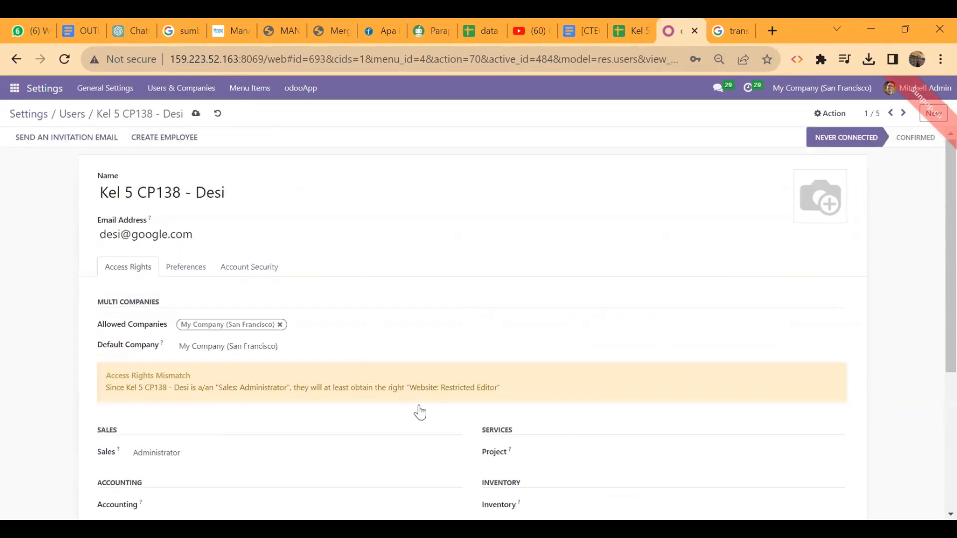
left_click(196, 114)
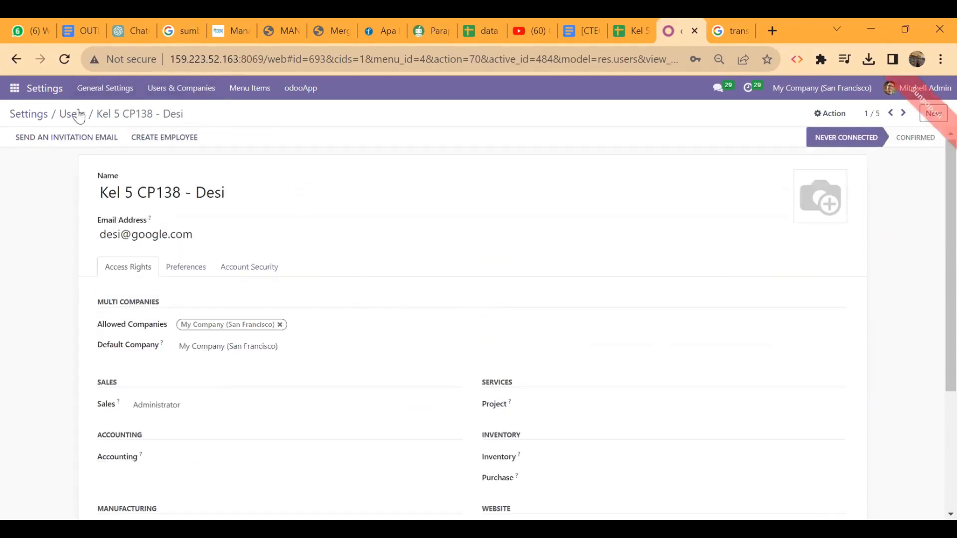
left_click(632, 29)
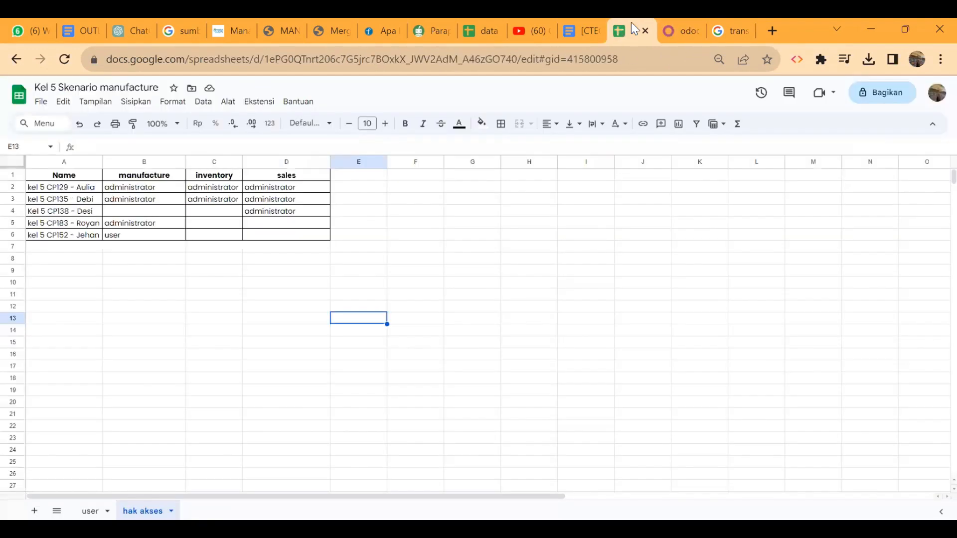
Open the last group member's record and clear Sales, Project, Inventory and Purchase access.
left_click(683, 28)
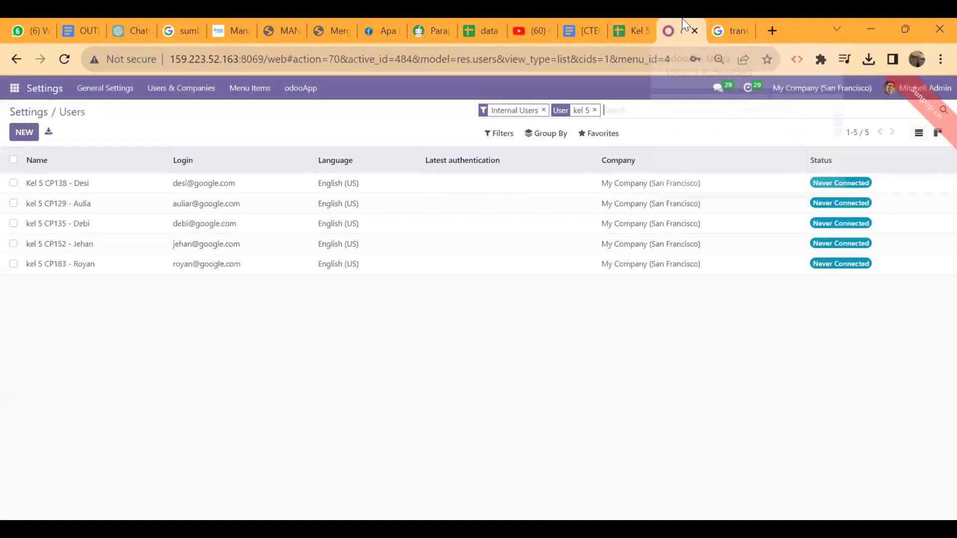
left_click(285, 272)
scroll(373, 329, "down", 4)
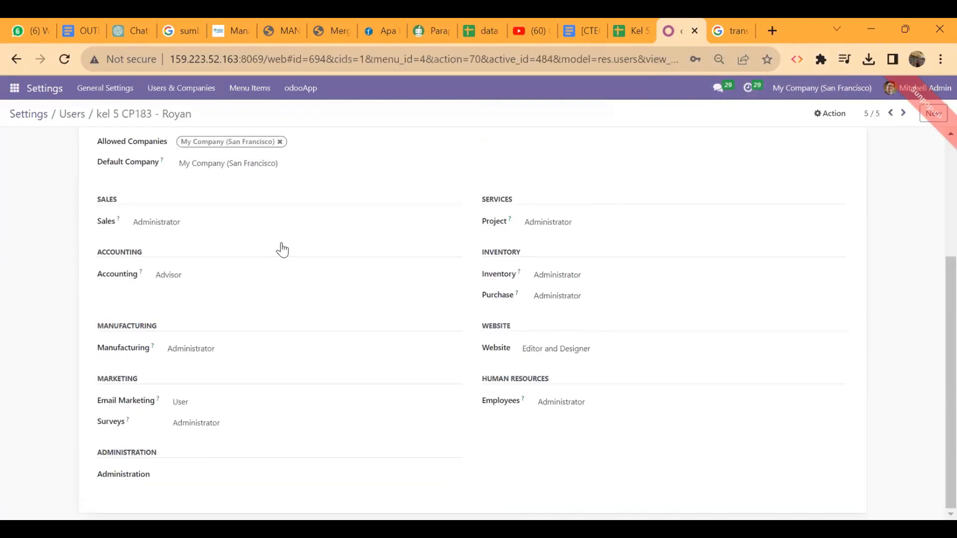
left_click(242, 223)
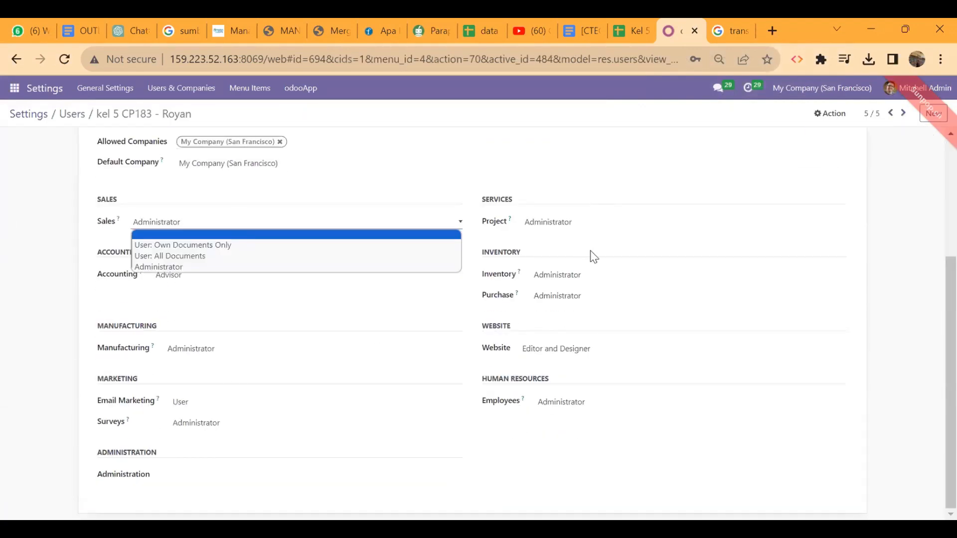
left_click(593, 257)
left_click(615, 273)
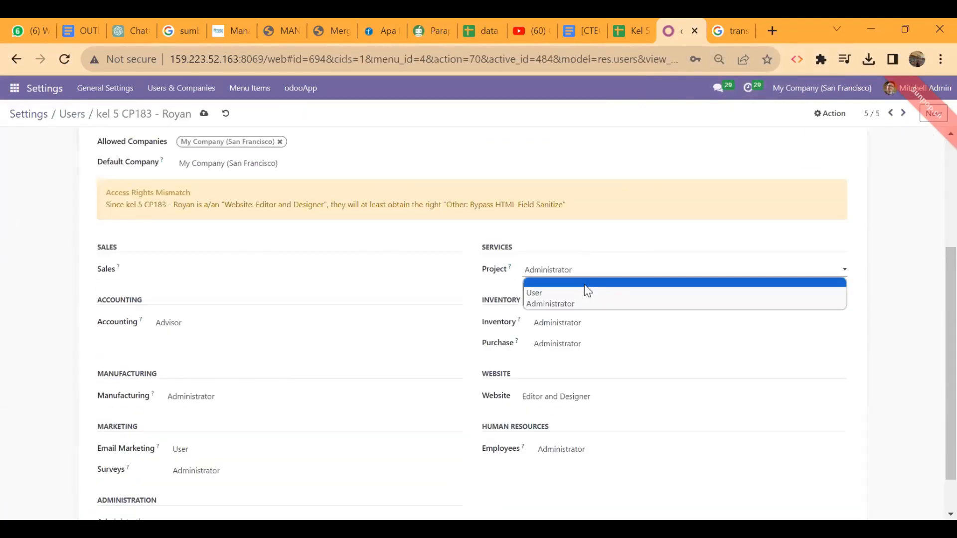
left_click(584, 284)
left_click(581, 323)
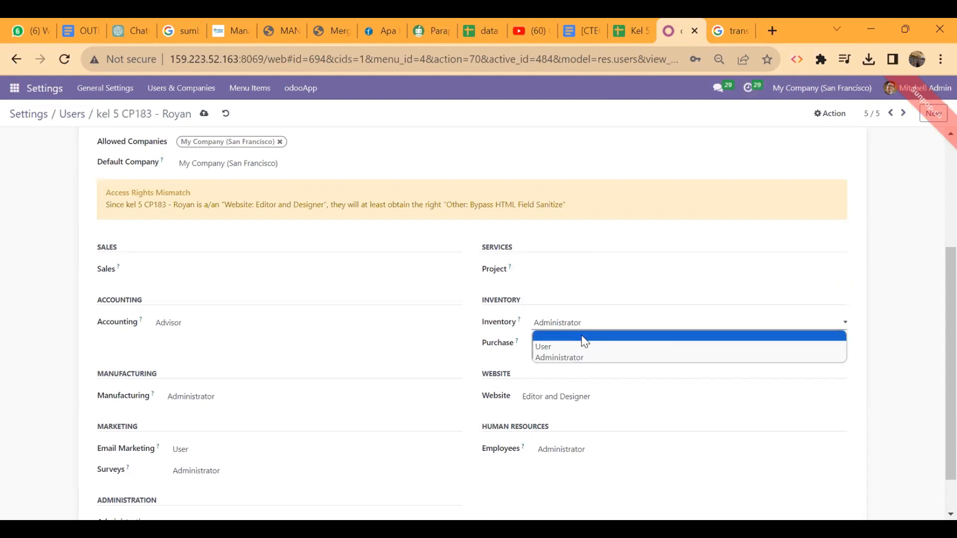
left_click(585, 337)
left_click(586, 347)
left_click(566, 353)
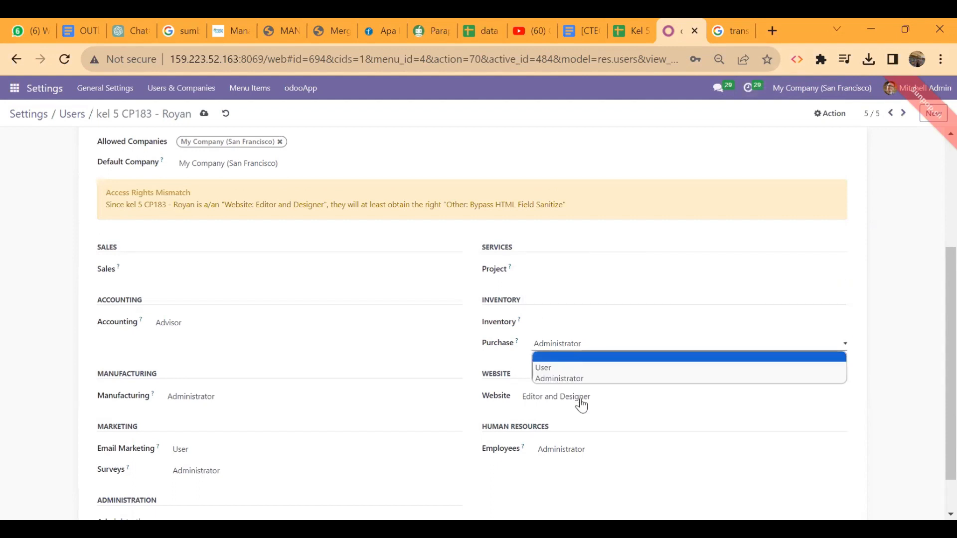
Clear the Website, Employees, Surveys, Email Marketing and Accounting access rights.
left_click(578, 398)
left_click(563, 409)
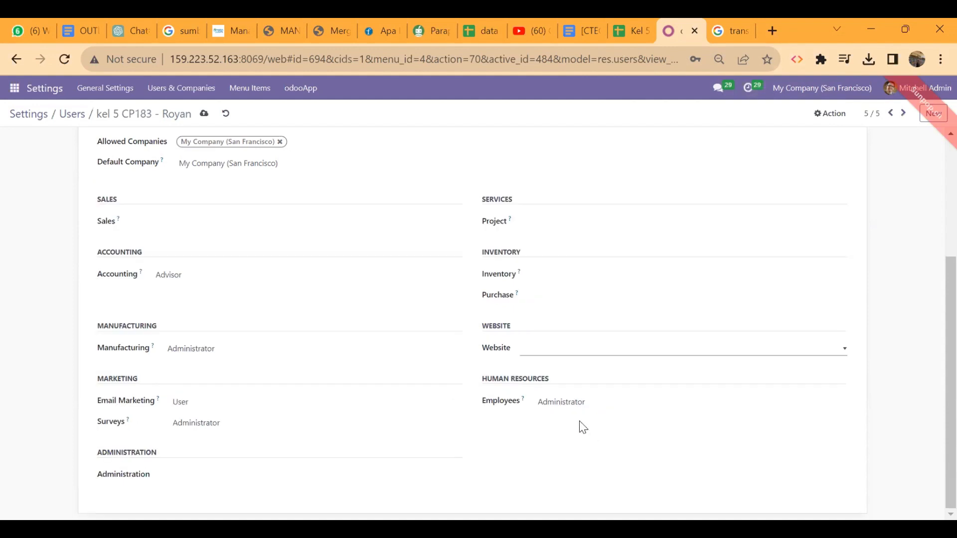
left_click(560, 403)
left_click(557, 415)
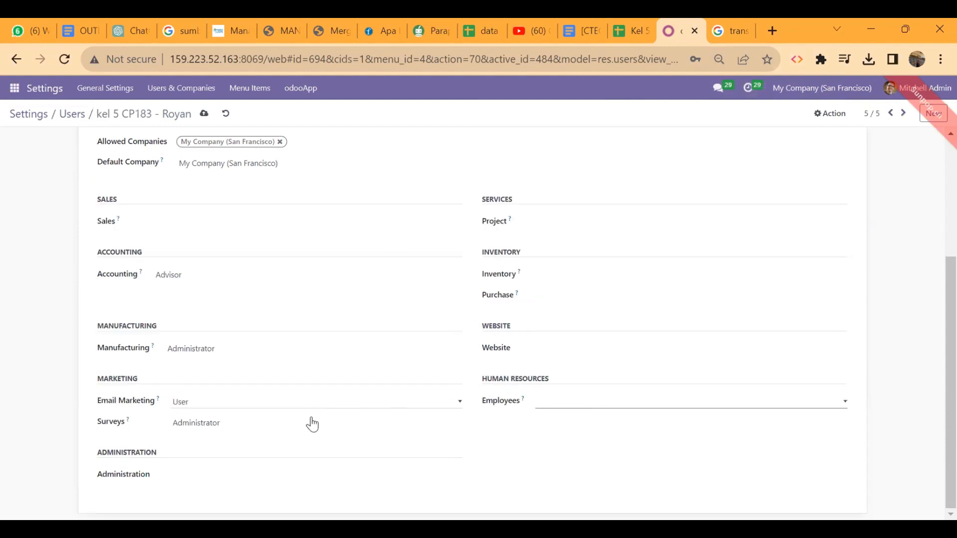
left_click(312, 424)
left_click(269, 437)
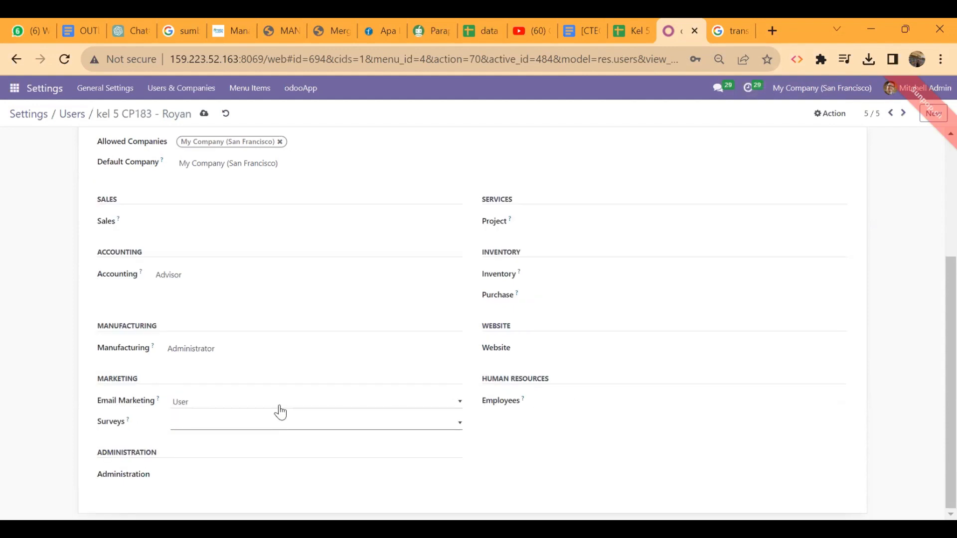
left_click(264, 404)
left_click(252, 415)
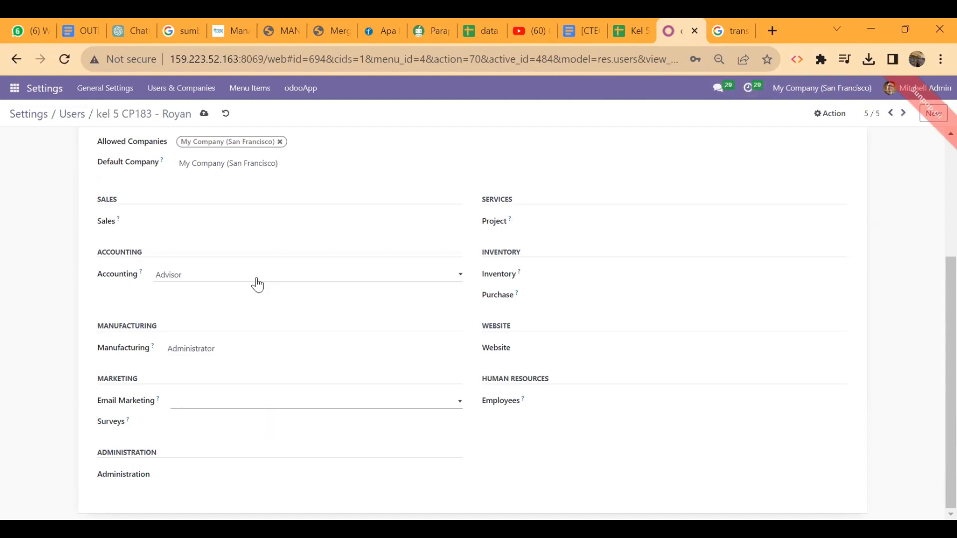
left_click(257, 284)
left_click(241, 285)
Save the user record and compare it with the planned rights in the spreadsheet.
scroll(242, 286, "up", 4)
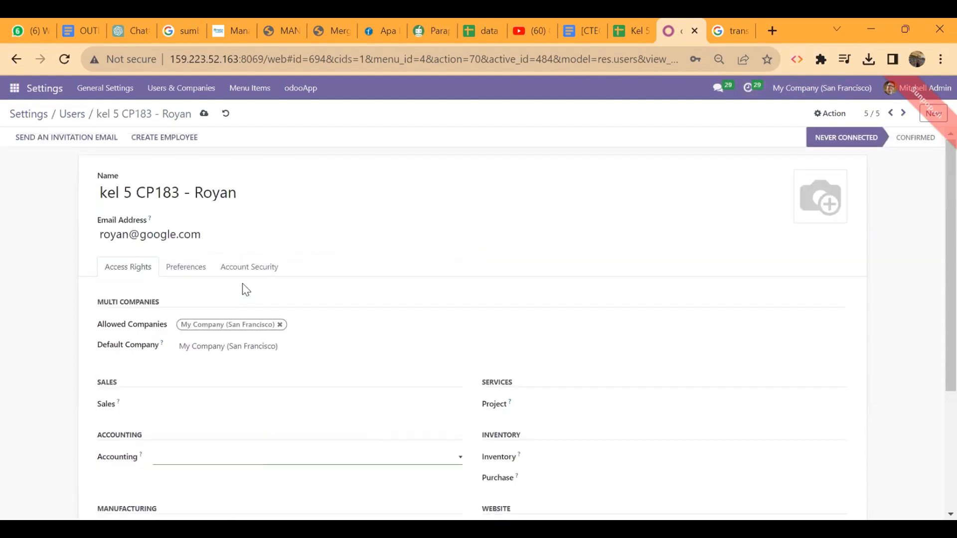
left_click(202, 116)
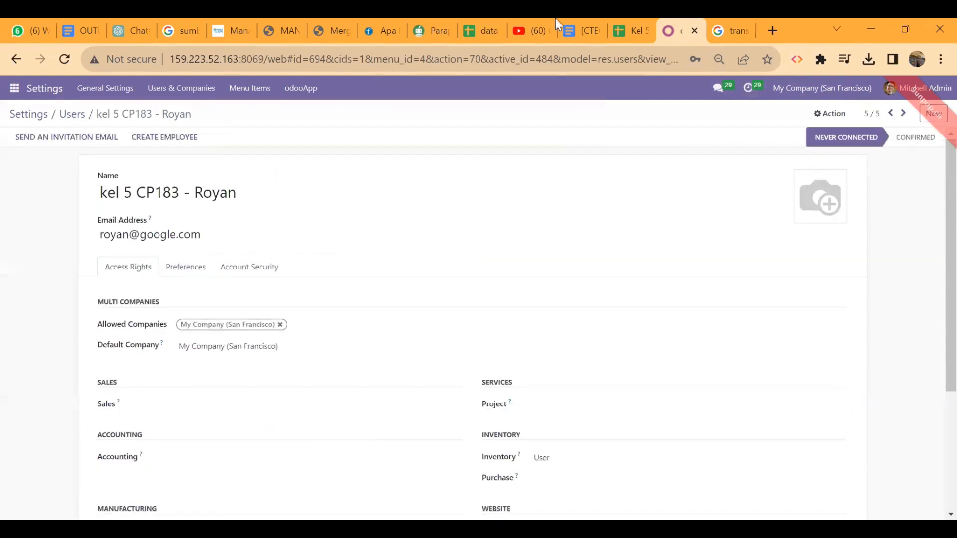
left_click(631, 22)
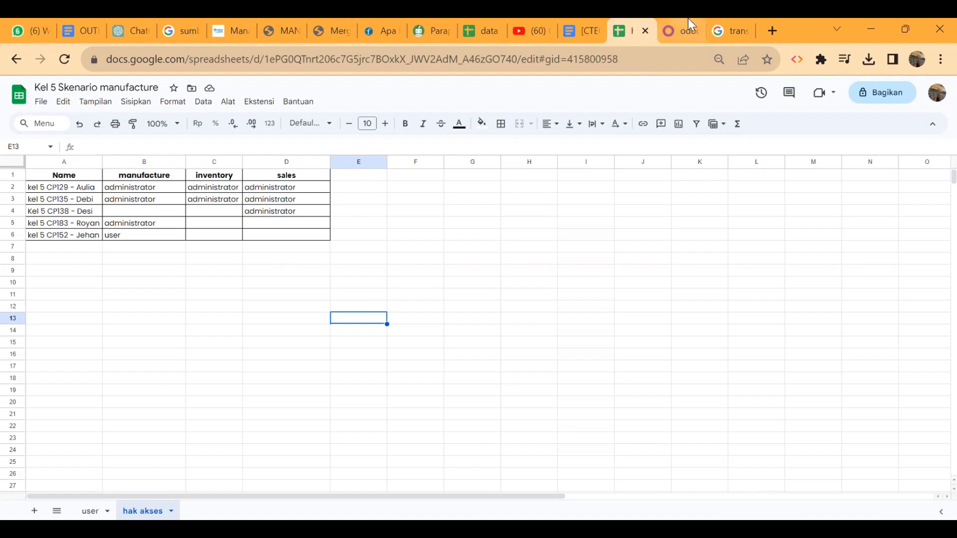
left_click(675, 20)
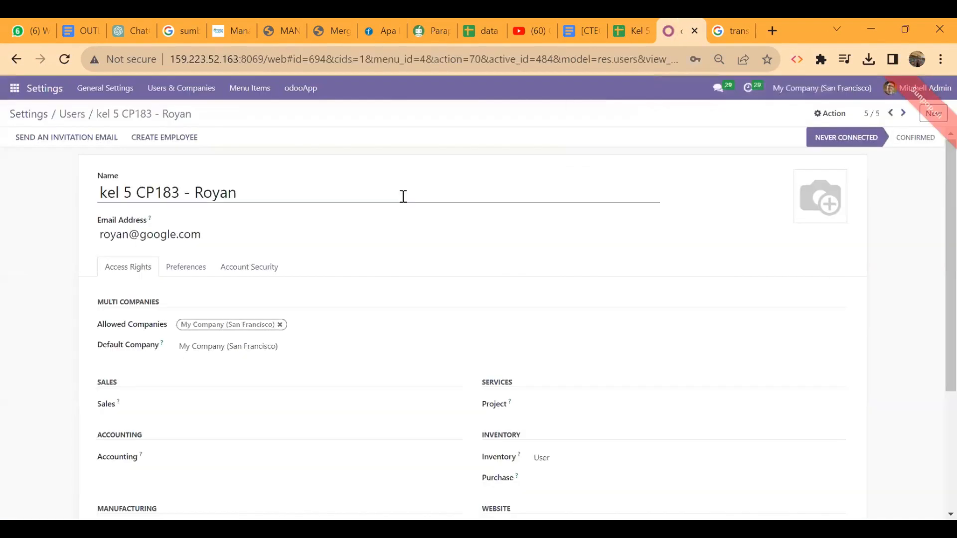
Open the Kel 5 CP152 user, clear Sales, Accounting, Email Marketing and Surveys, and set Manufacturing to User.
left_click(67, 116)
left_click(104, 244)
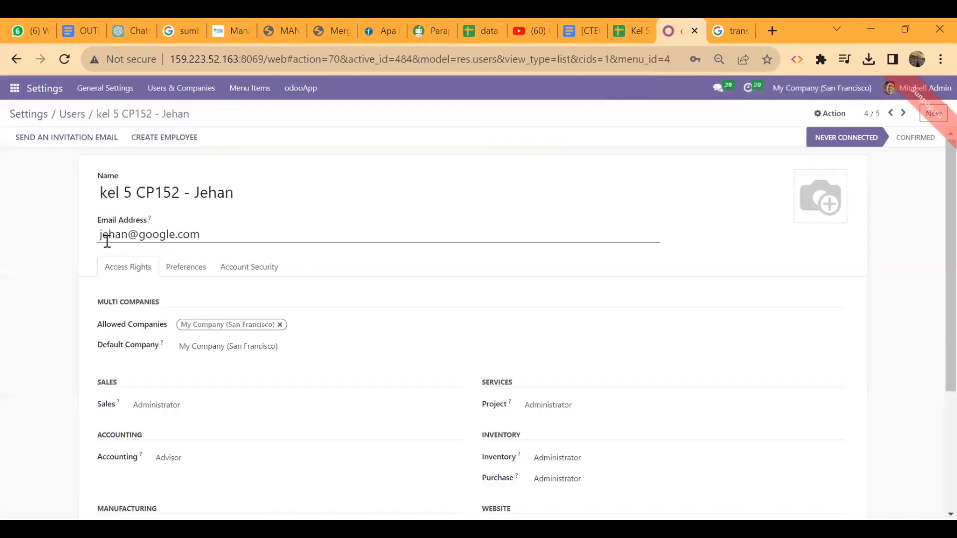
scroll(235, 297, "down", 5)
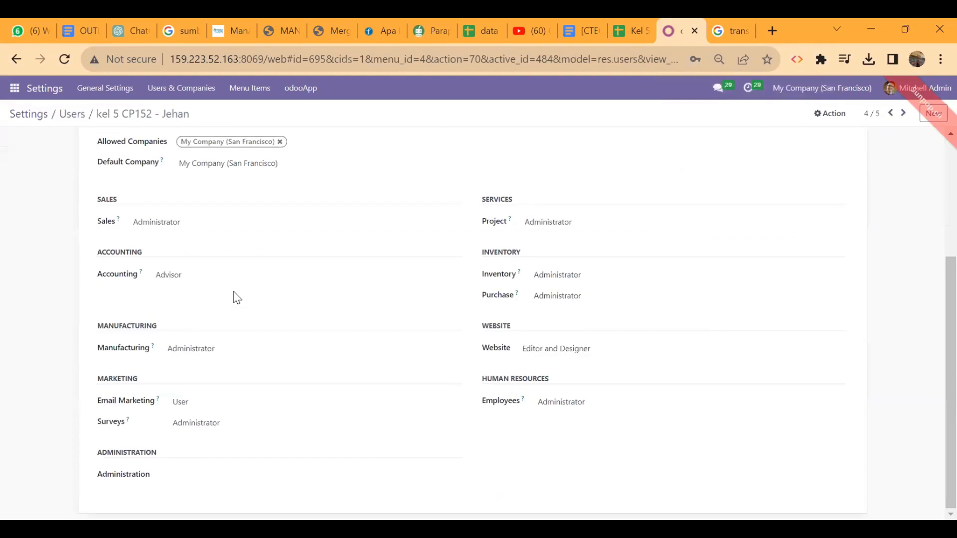
left_click(241, 220)
left_click(217, 232)
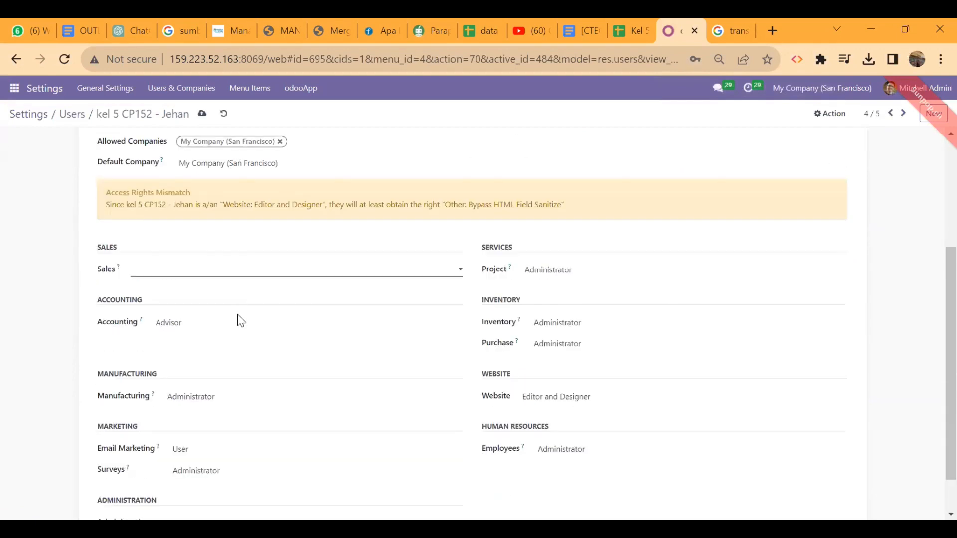
left_click(207, 327)
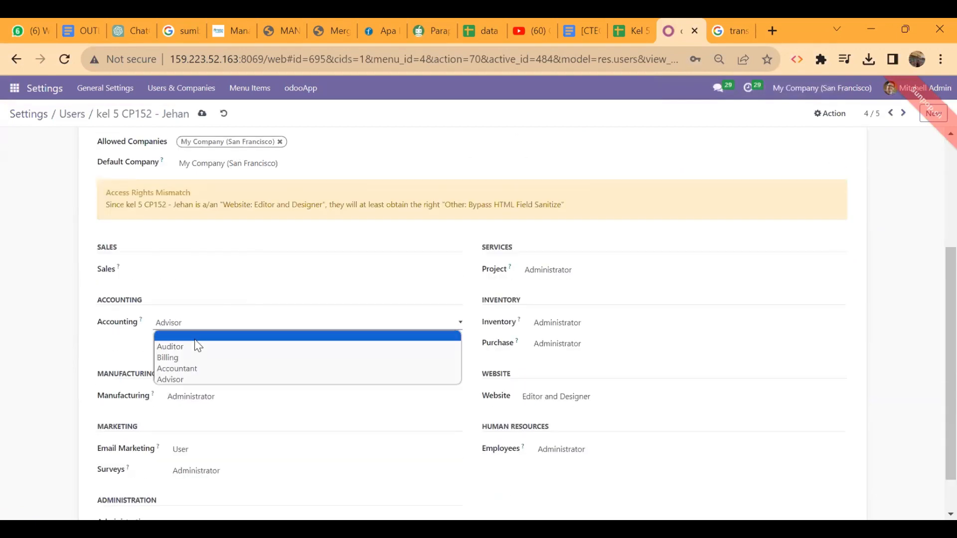
left_click(195, 338)
left_click(214, 398)
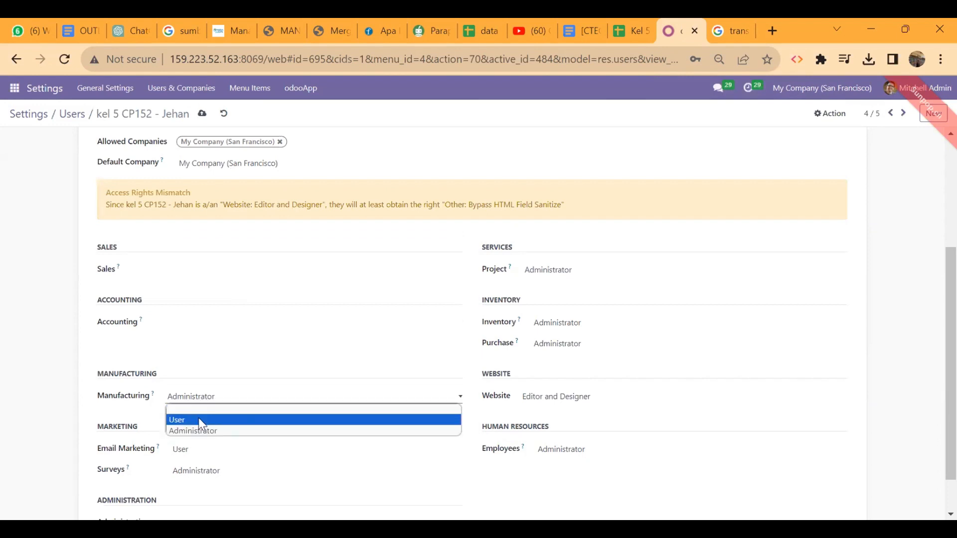
left_click(198, 420)
left_click(192, 453)
left_click(189, 460)
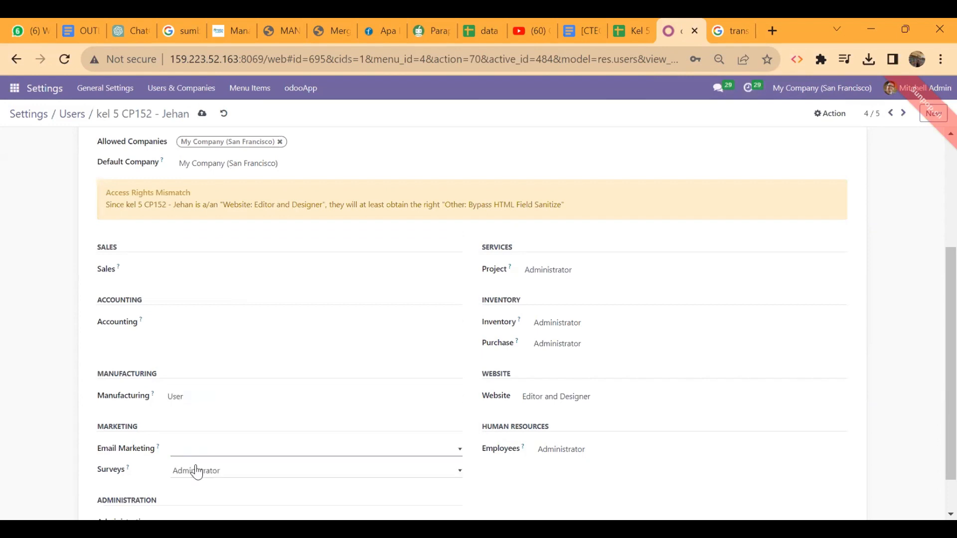
left_click(197, 472)
left_click(203, 483)
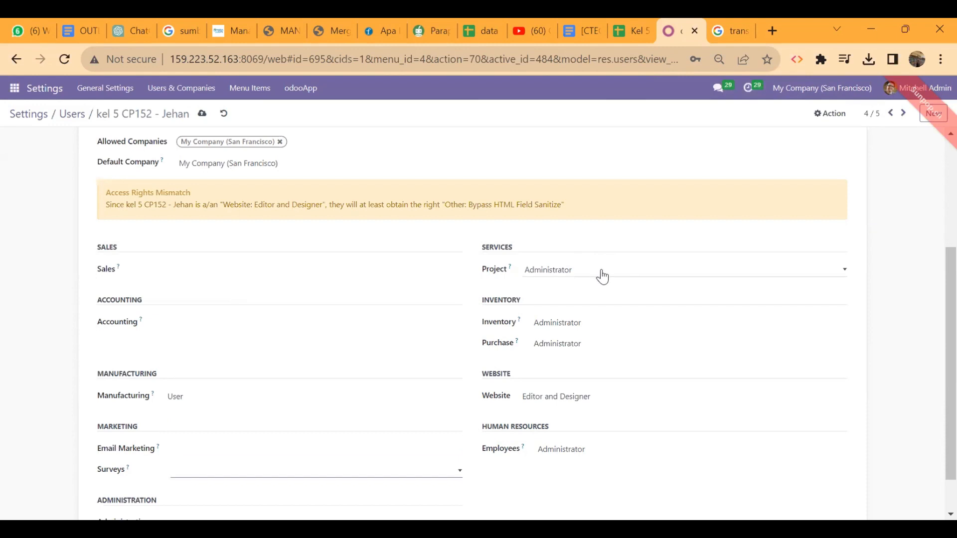
Clear the Project, Inventory, Purchase, Website and Employees access rights.
left_click(578, 271)
left_click(565, 289)
left_click(571, 327)
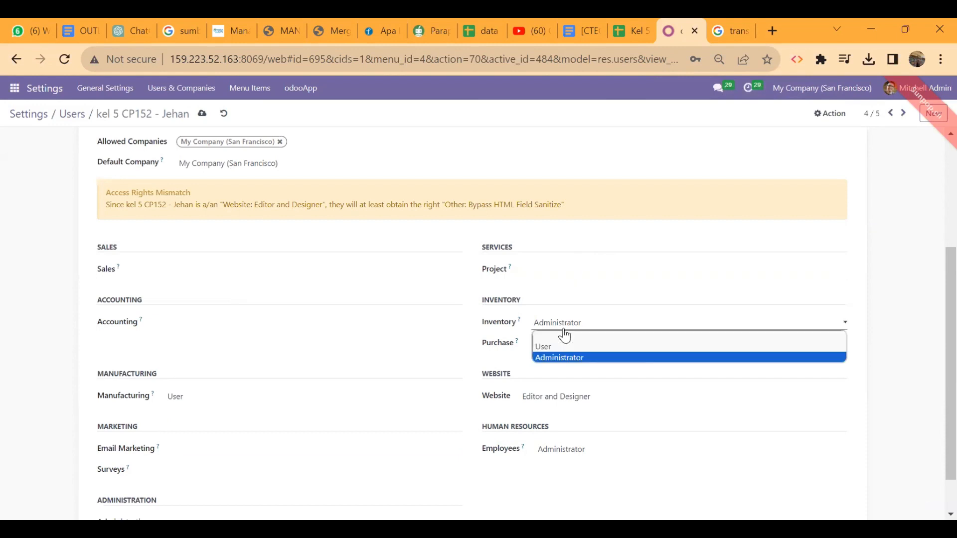
left_click(559, 335)
left_click(573, 359)
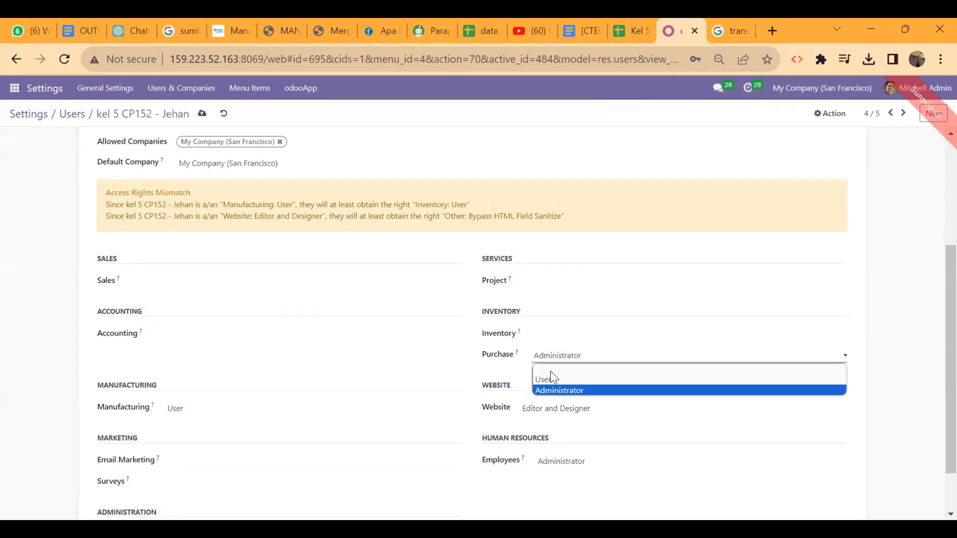
left_click(550, 370)
scroll(550, 371, "down", 1)
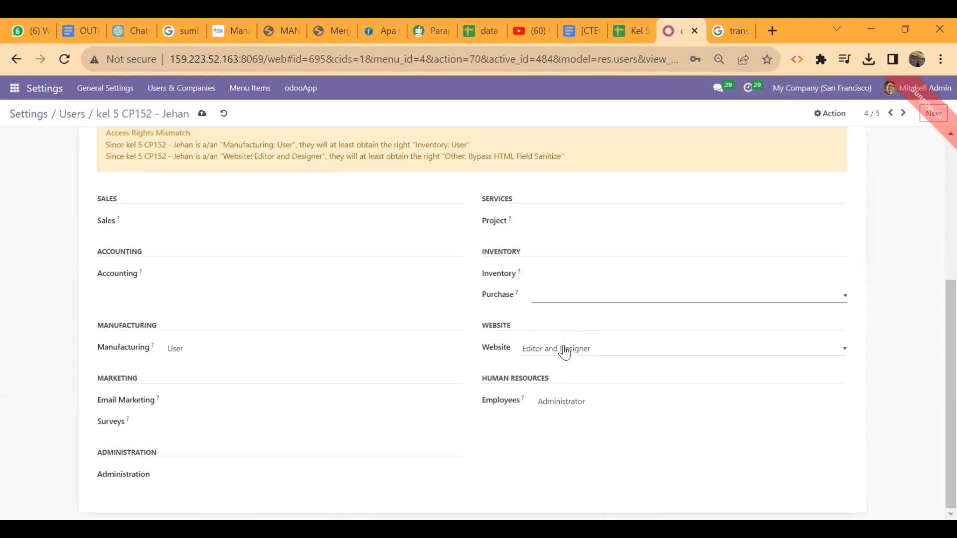
left_click(538, 355)
left_click(539, 359)
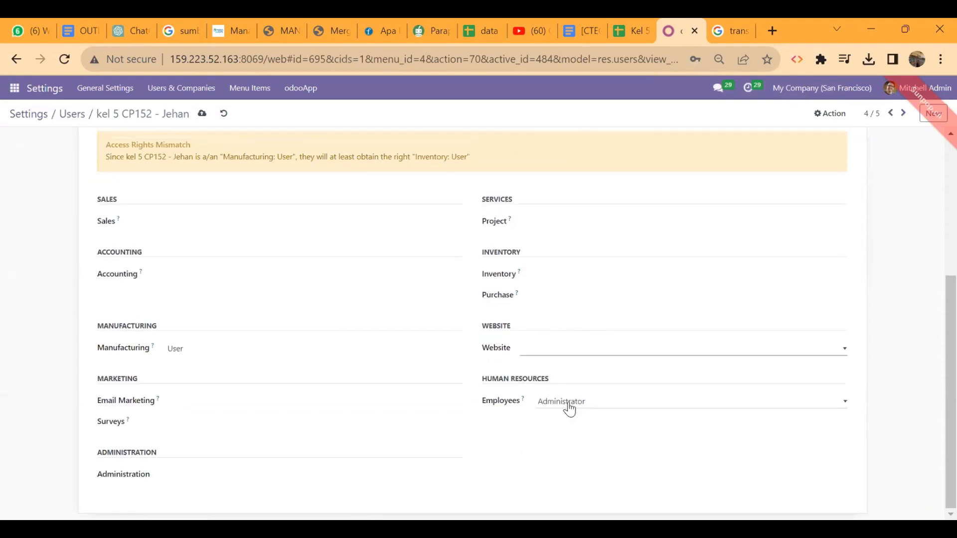
left_click(547, 411)
left_click(547, 415)
scroll(406, 452, "up", 5)
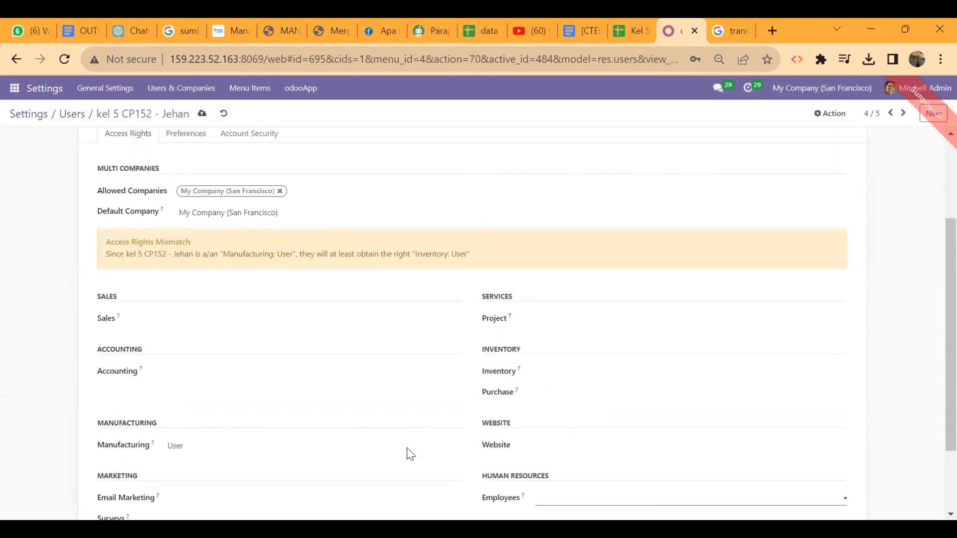
Save the user's access rights, then try clearing the auto-set Inventory right again.
left_click(202, 114)
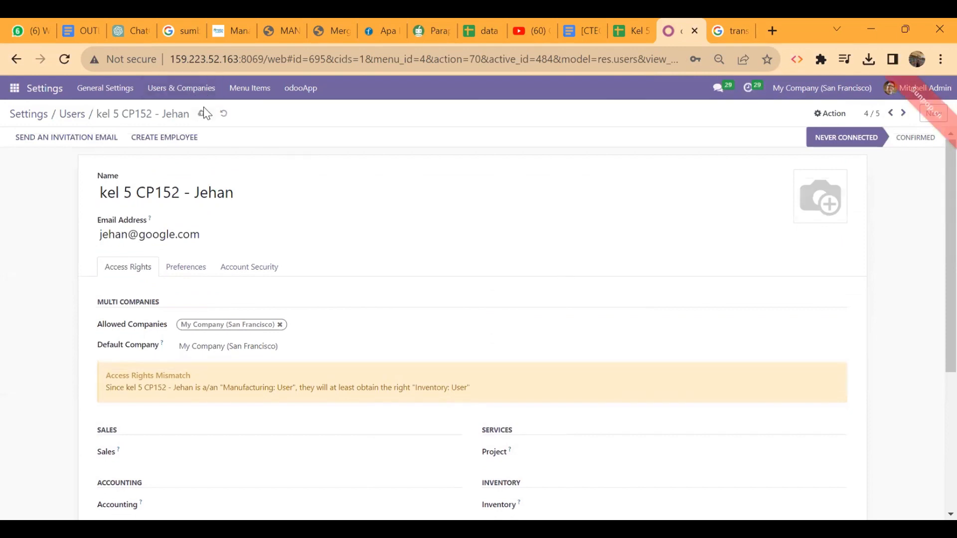
scroll(347, 262, "down", 3)
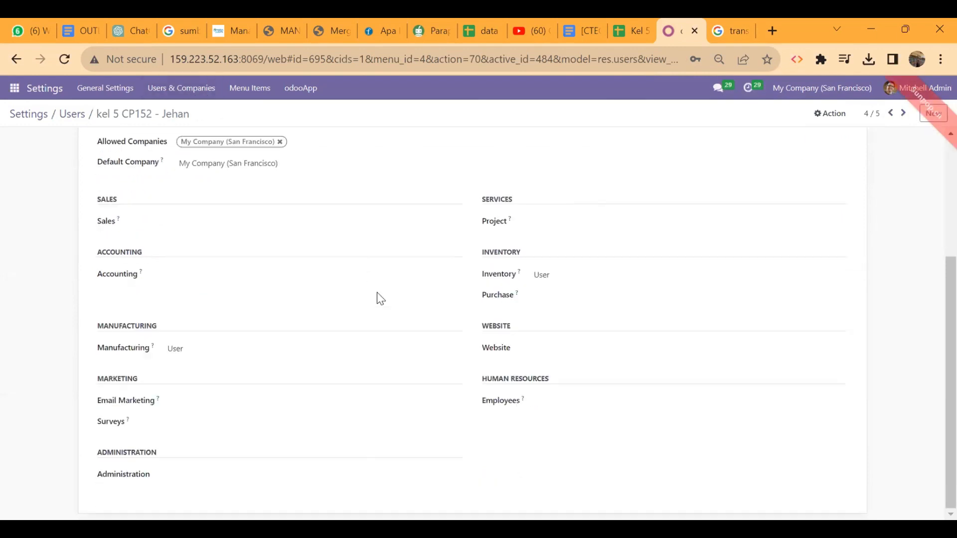
left_click(563, 278)
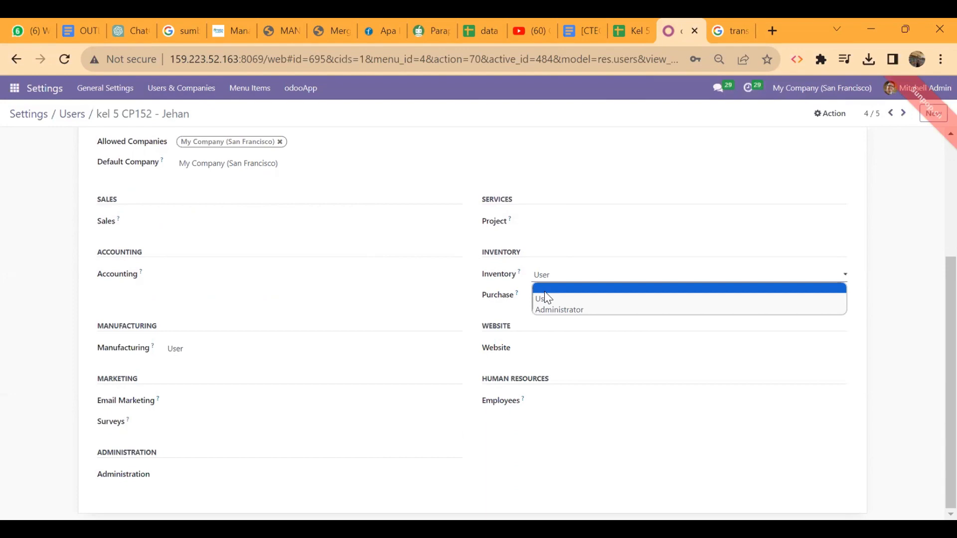
left_click(545, 293)
scroll(335, 307, "up", 3)
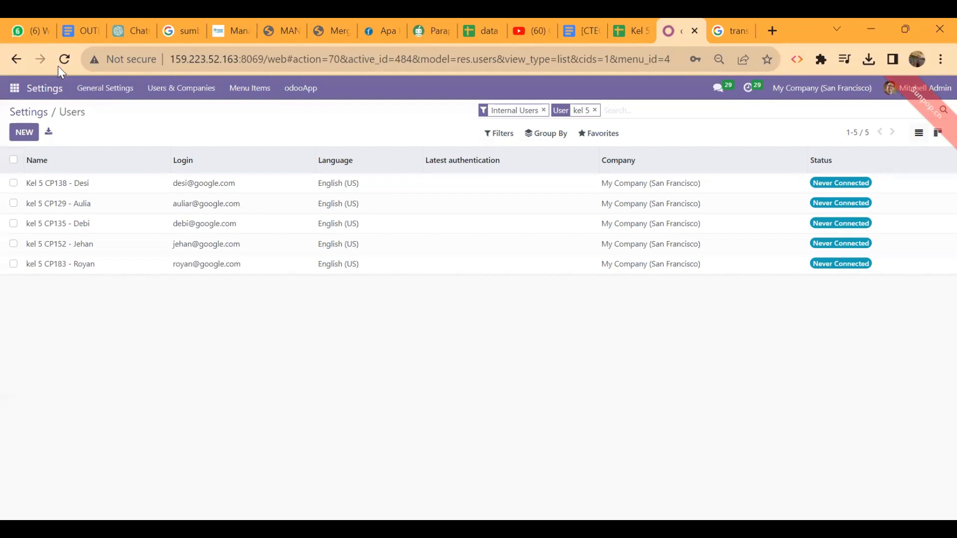
In Discuss, enter the new channel name 'SKENARIO MANUFACTURE KEL 5' under Channels.
left_click(15, 89)
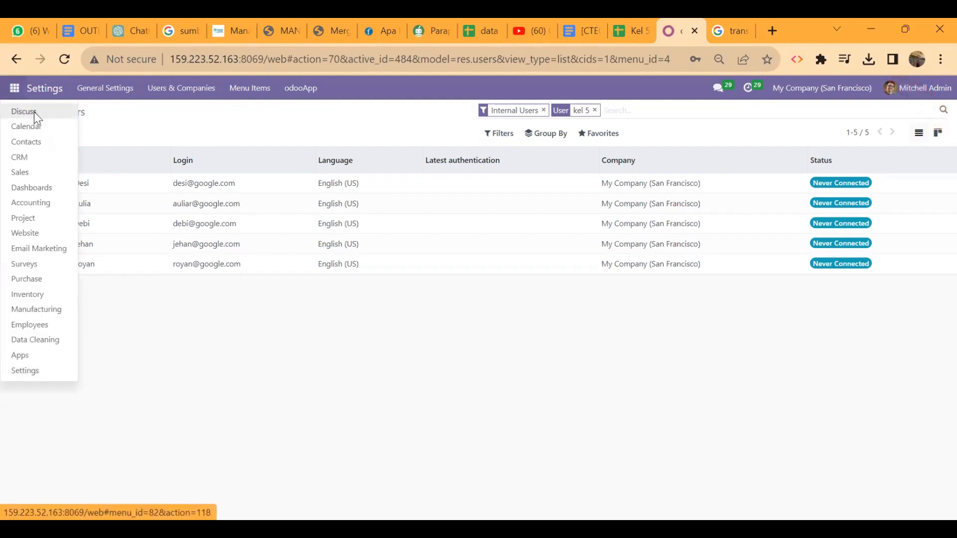
left_click(35, 118)
scroll(92, 322, "down", 5)
scroll(91, 322, "up", 10)
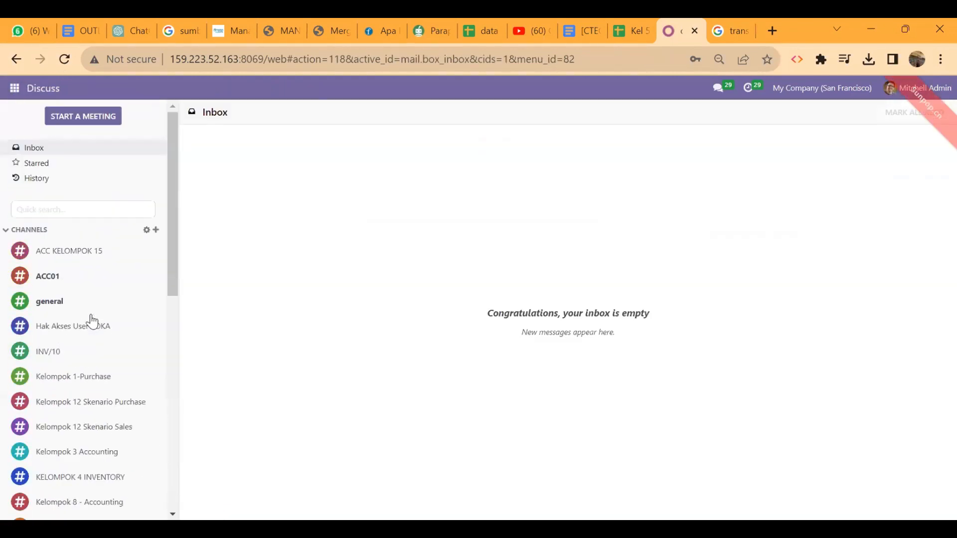
left_click(156, 229)
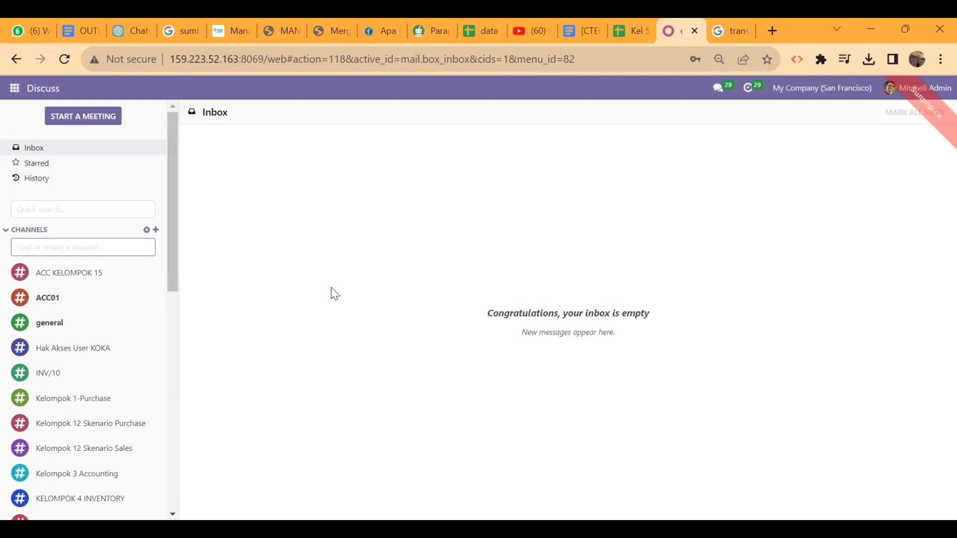
type("SKENARI")
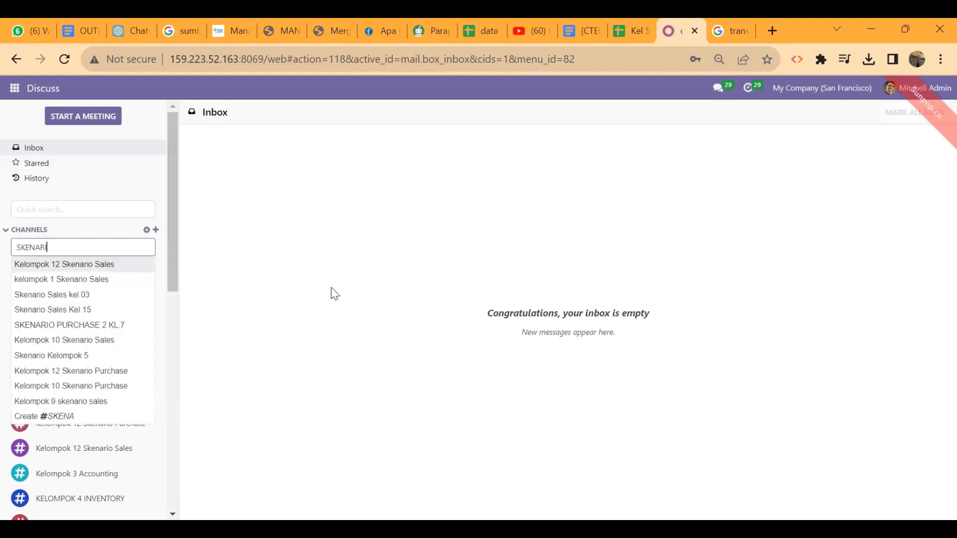
type("O MAN")
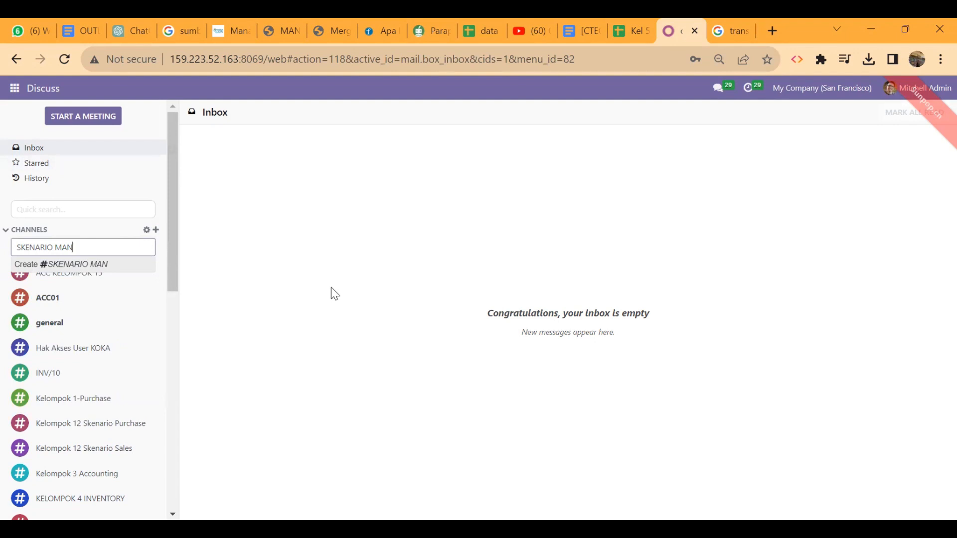
type(" KEL")
type(" 05")
key("BackSpace")
key("BackSpace")
type("5")
left_click(74, 247)
type("UFACTURE")
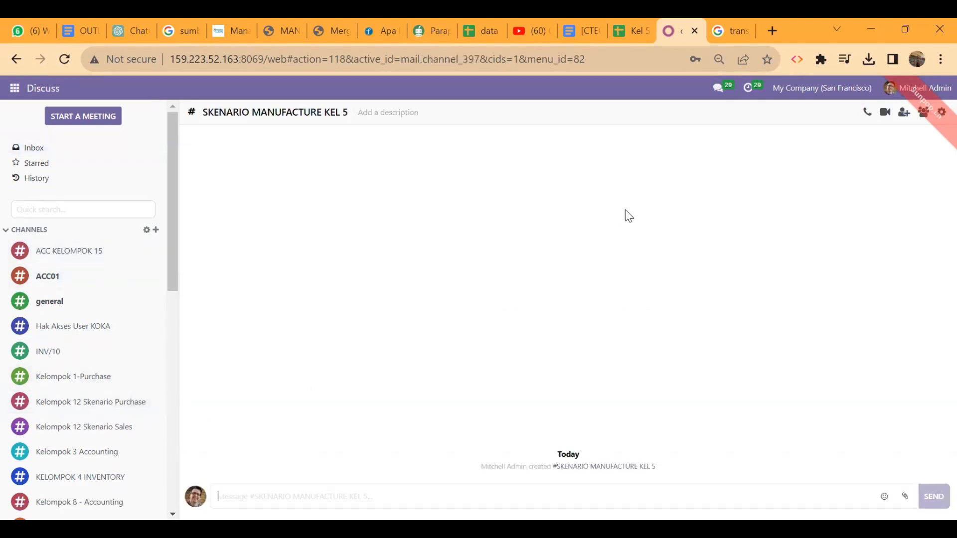
Dismiss the error, search 'kel 5' and invite all five matching members to the channel.
left_click(938, 111)
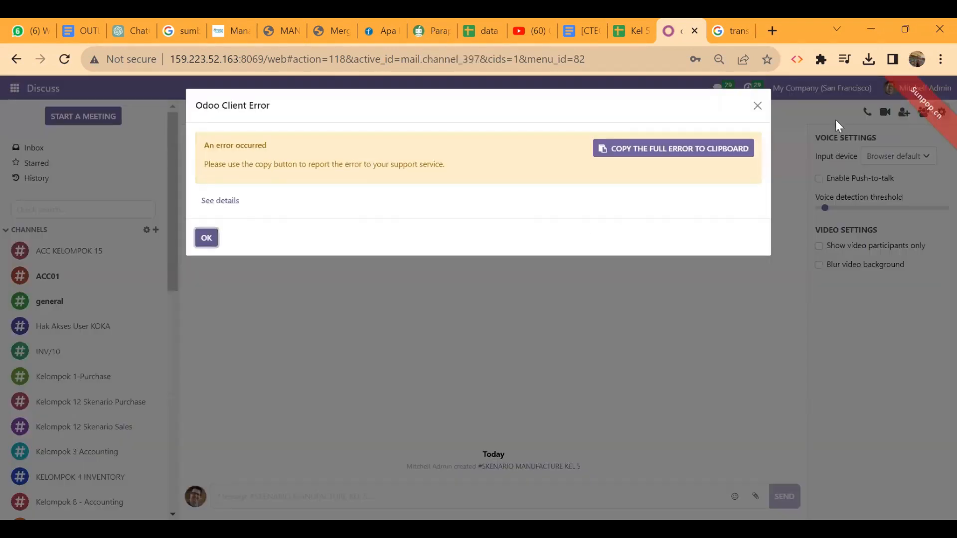
left_click(757, 105)
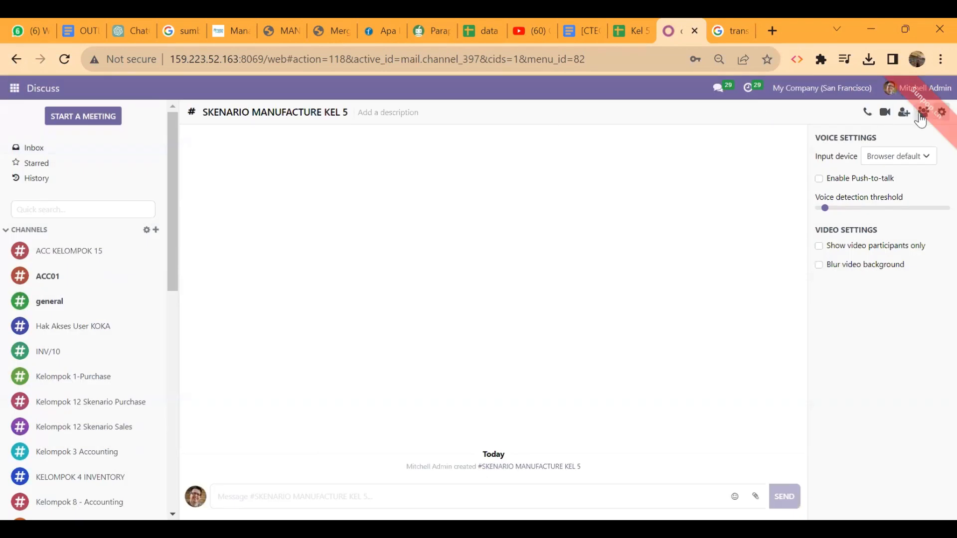
left_click(903, 112)
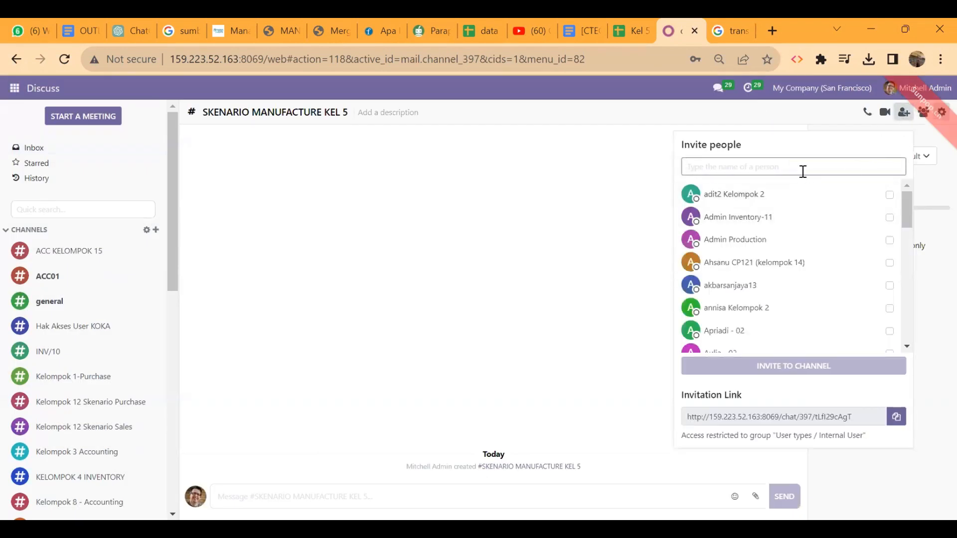
type("kel 5")
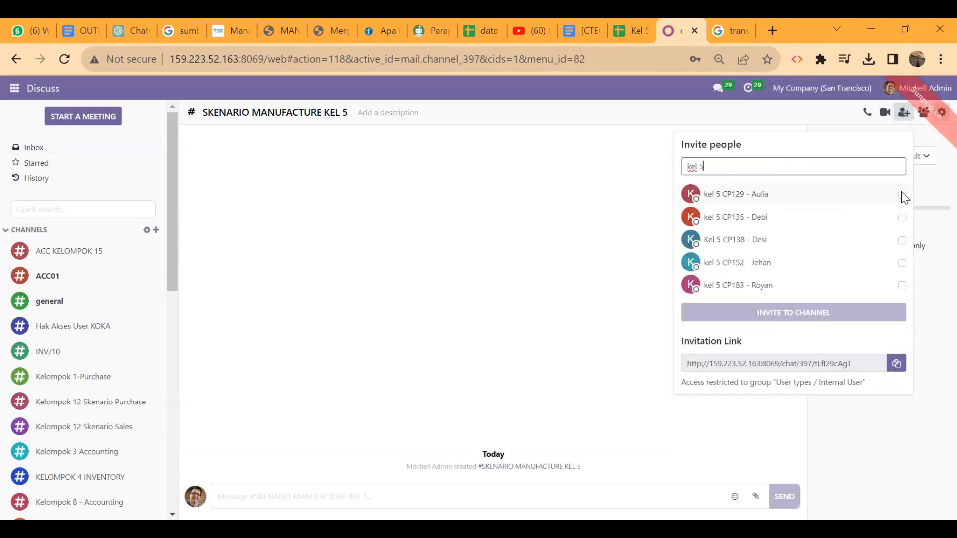
left_click(903, 196)
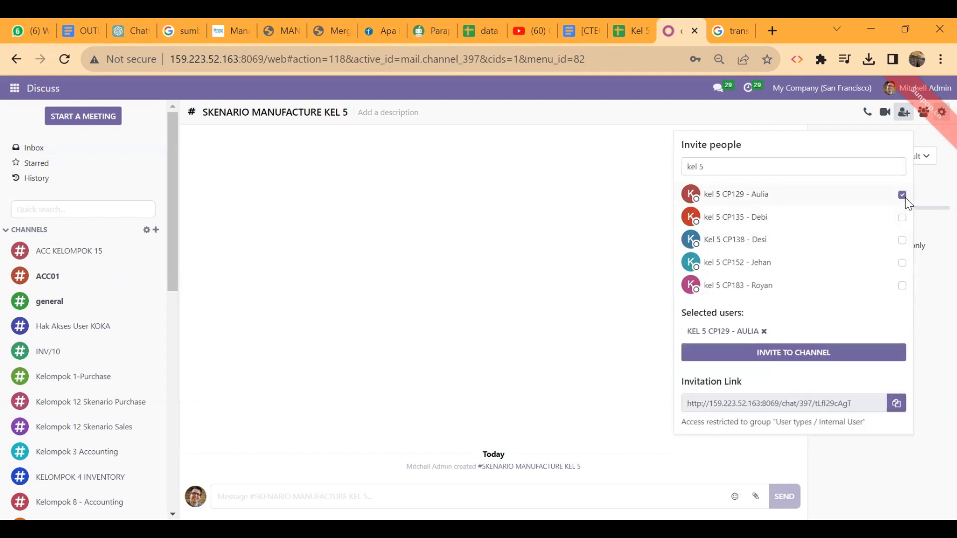
left_click(904, 218)
left_click(903, 240)
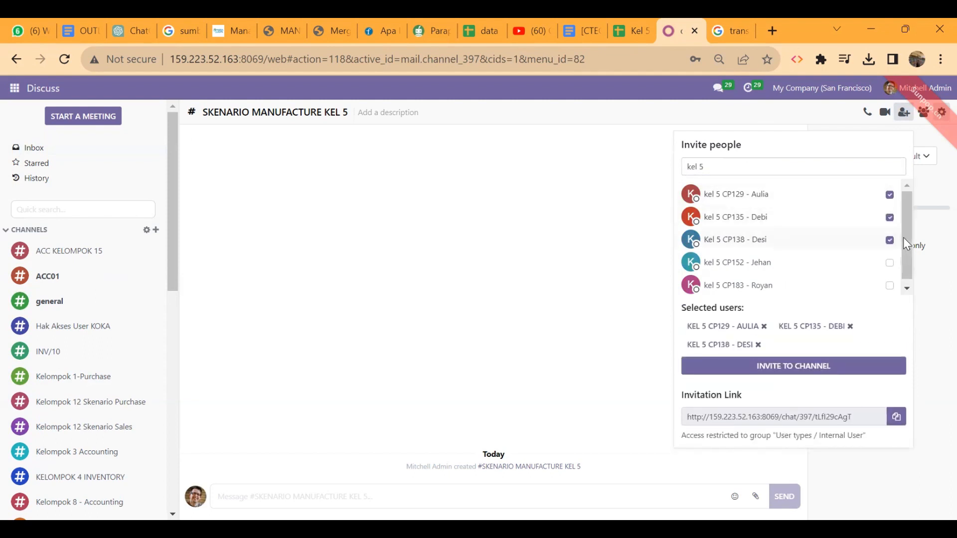
left_click(890, 263)
left_click(890, 286)
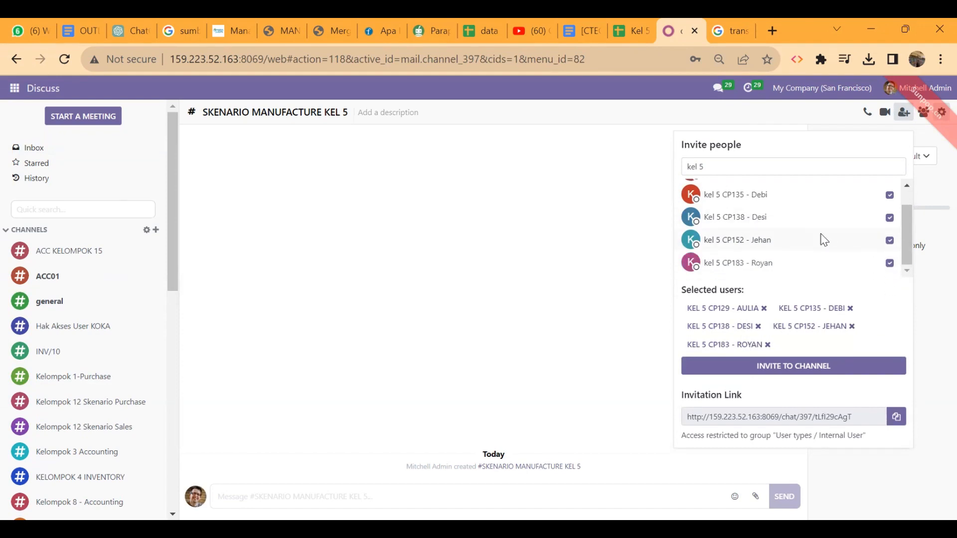
left_click(798, 369)
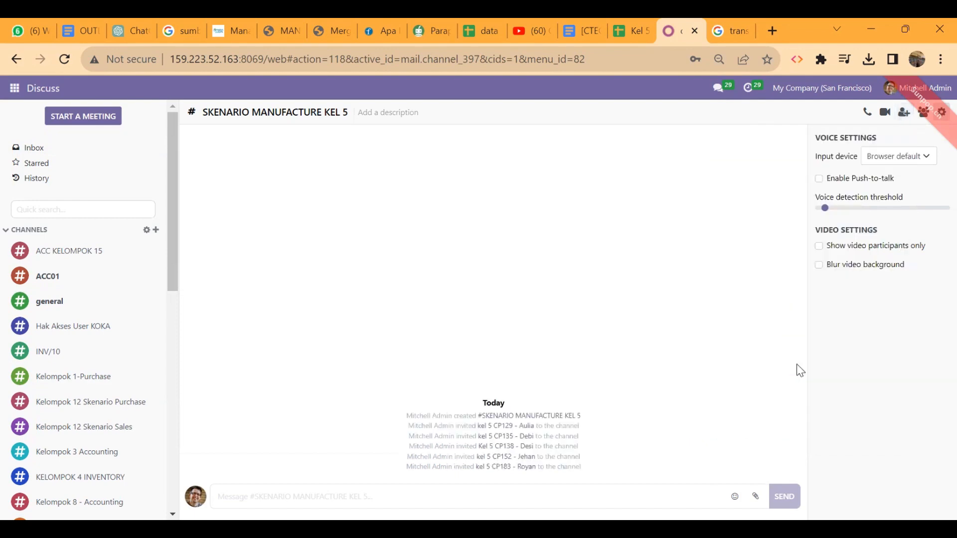
Post the message 'hallo' in the SKENARIO MANUFACTURE KEL 5 channel.
left_click(434, 502)
type("hallo")
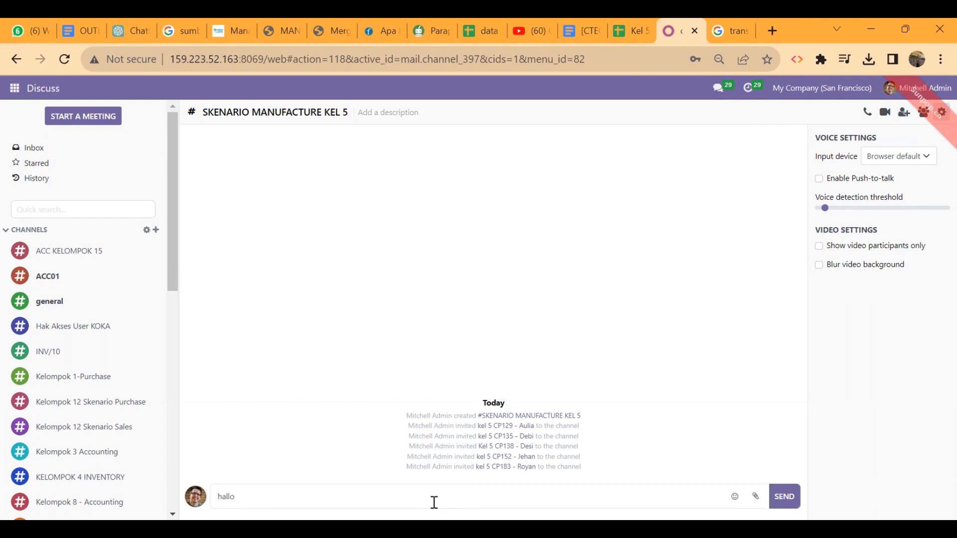
key("Return")
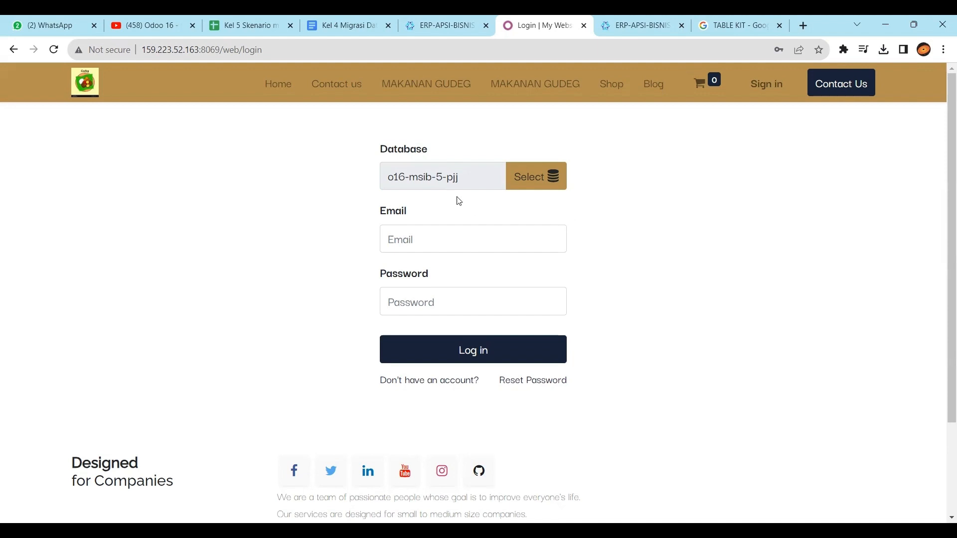
Log in with the group member's saved e-mail and password, dismissing Chrome's save-password prompt.
left_click(479, 246)
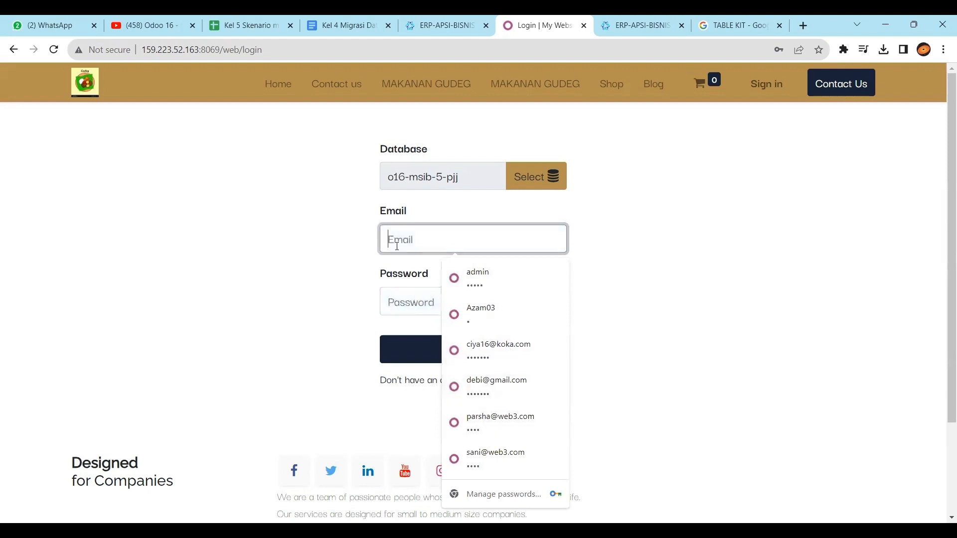
type("deb")
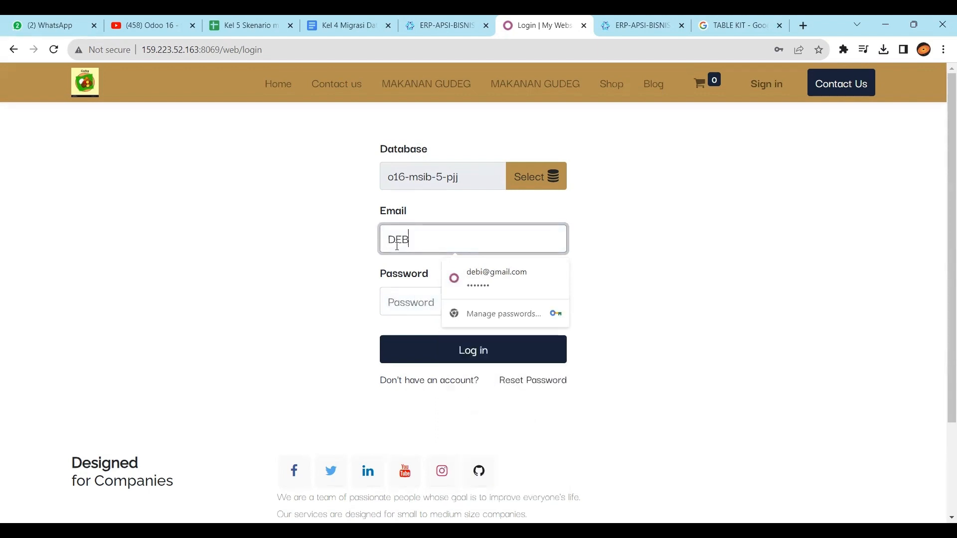
key("BackSpace")
key("BackSpace")
key("BackSpace")
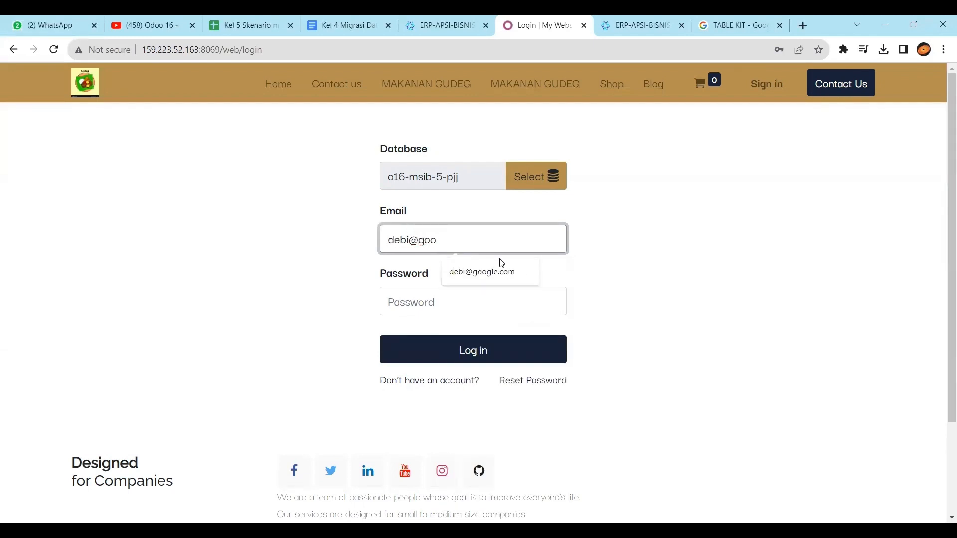
left_click(494, 272)
left_click(468, 305)
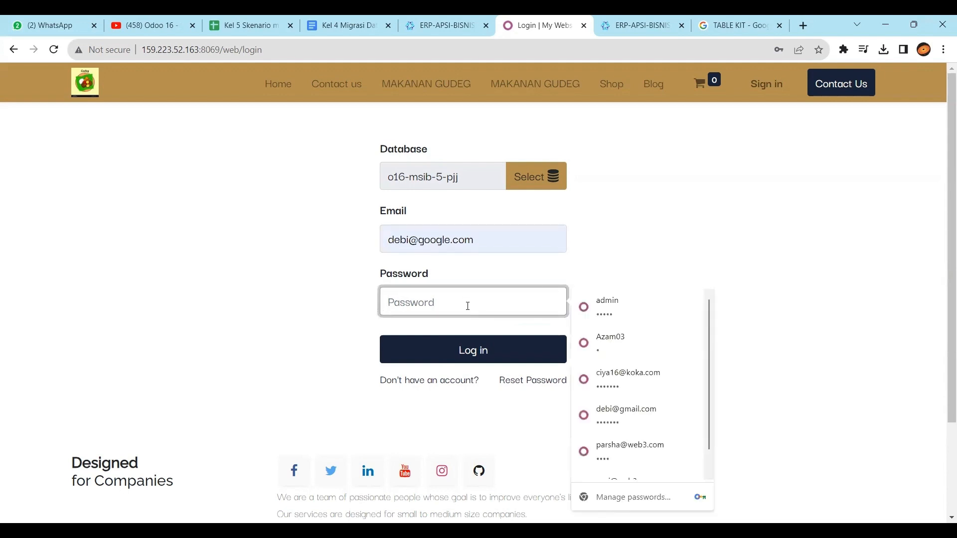
type("1")
left_click(454, 354)
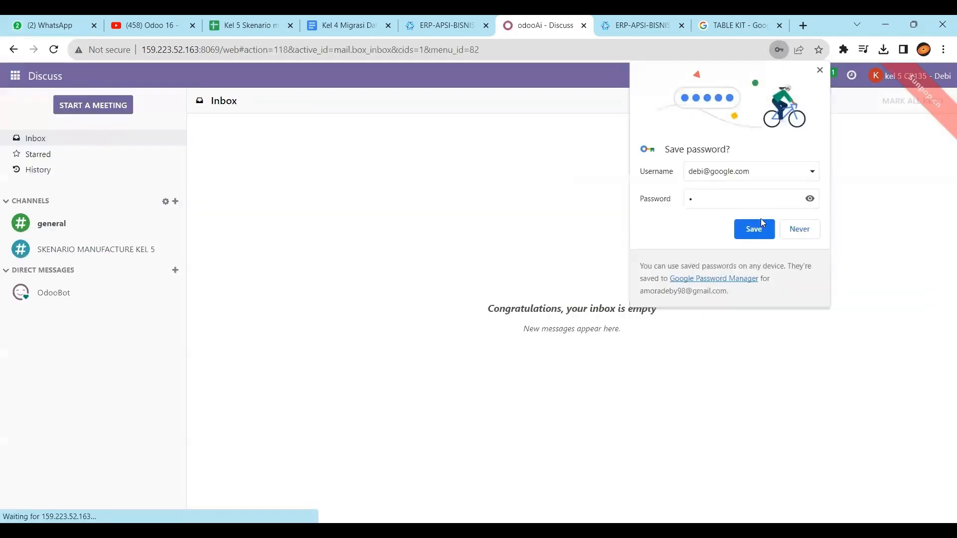
left_click(759, 230)
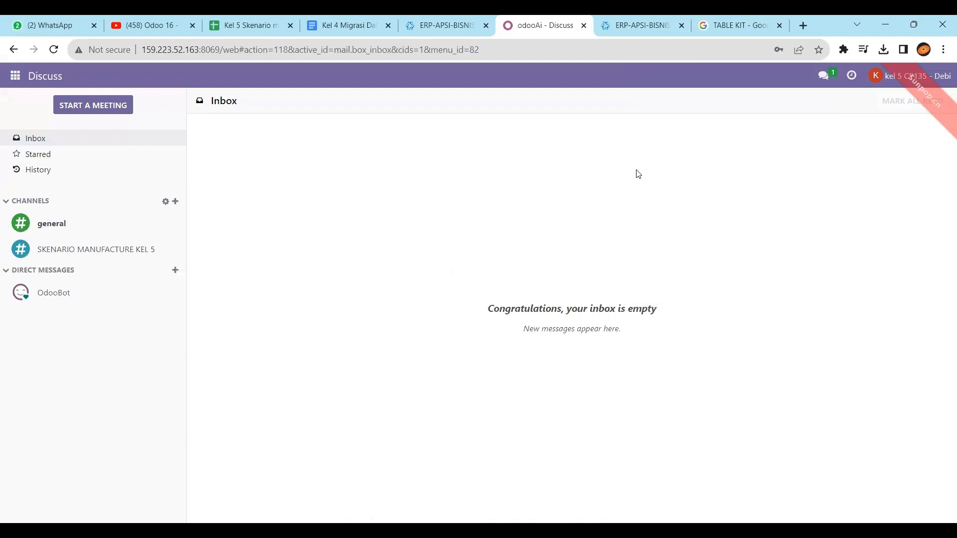
Open the SKENARIO MANUFACTURE KEL 5 channel, then switch to the Manufacturing app.
left_click(121, 250)
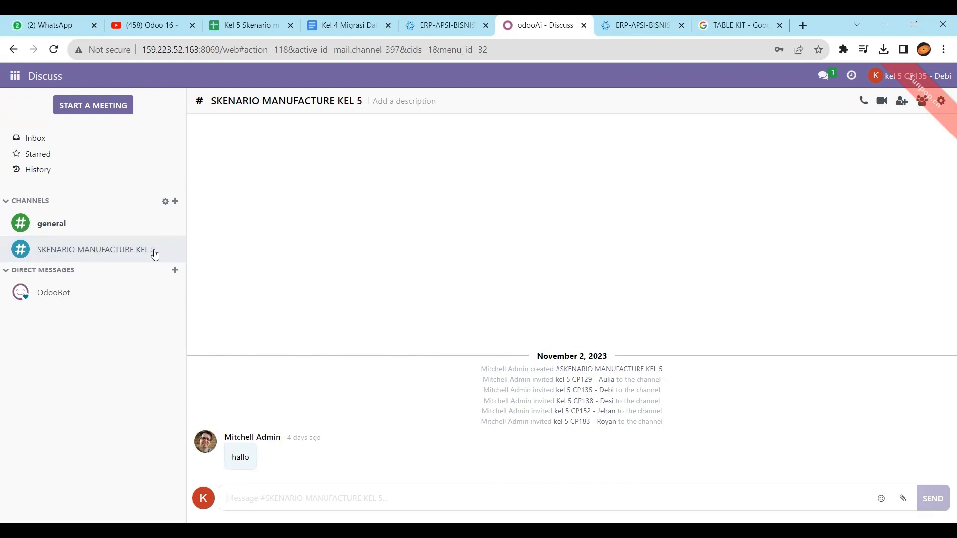
left_click(19, 89)
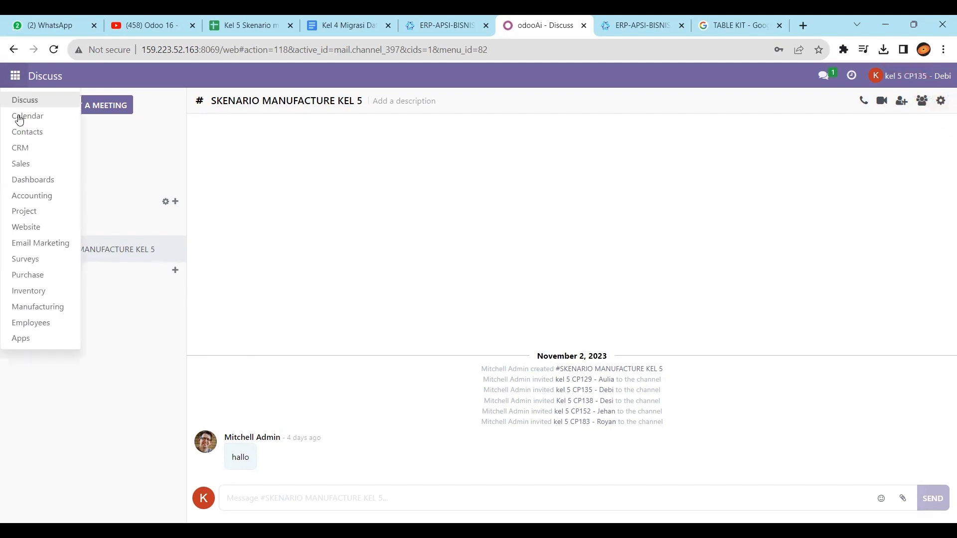
left_click(59, 307)
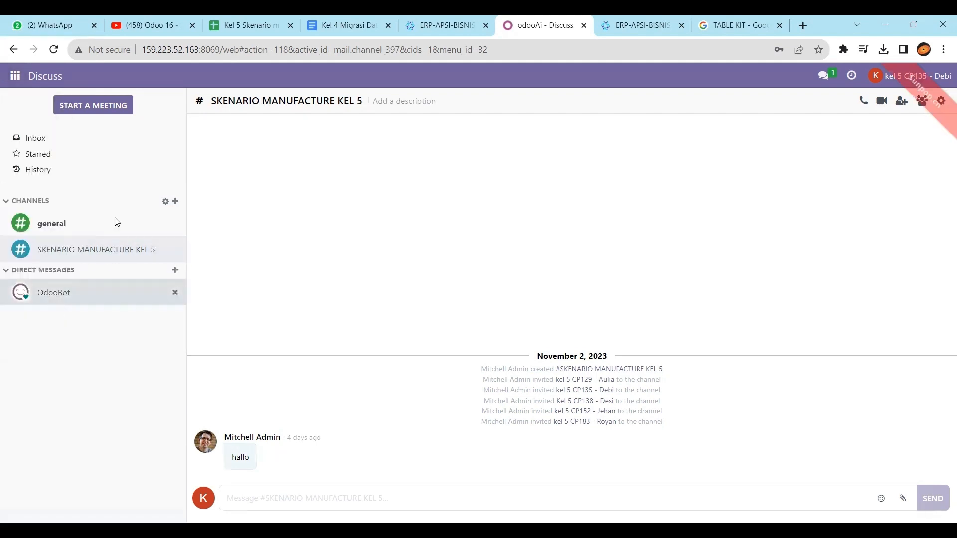
Open the Manufacturing Products list, discard a stray new product, and search for '5'.
left_click(180, 77)
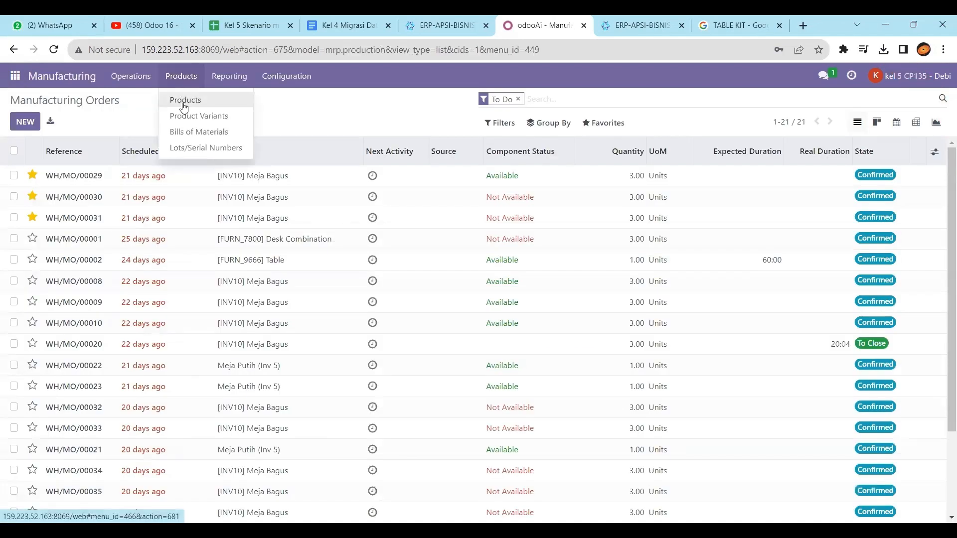
left_click(185, 99)
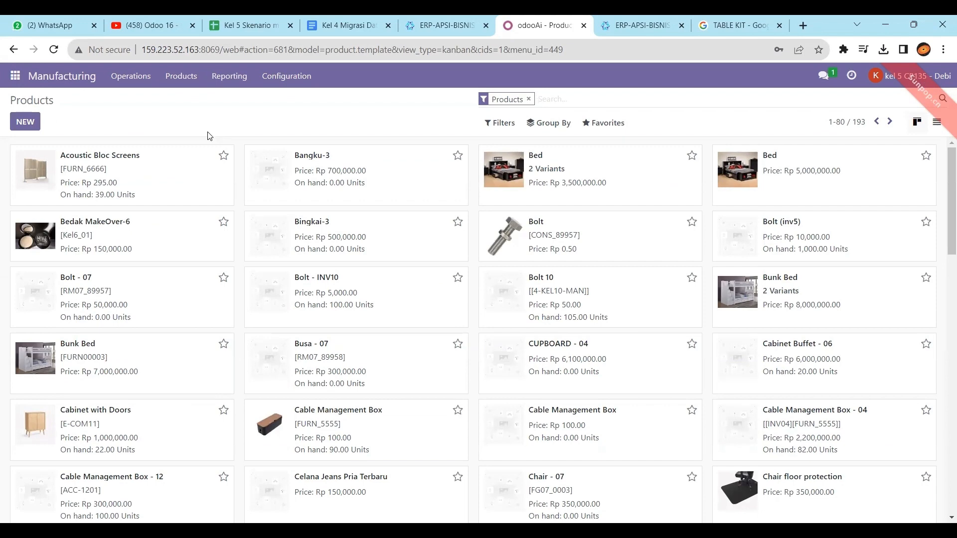
left_click(26, 122)
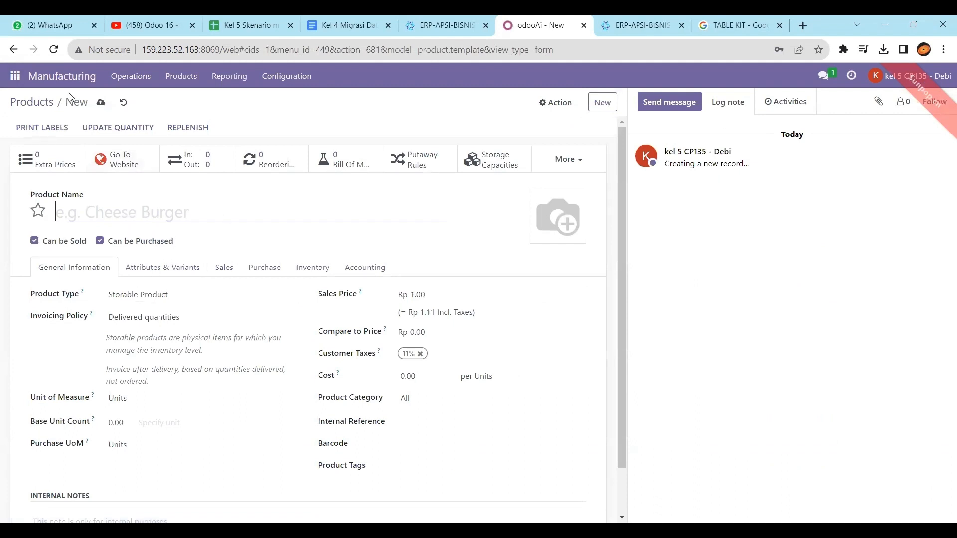
left_click(123, 104)
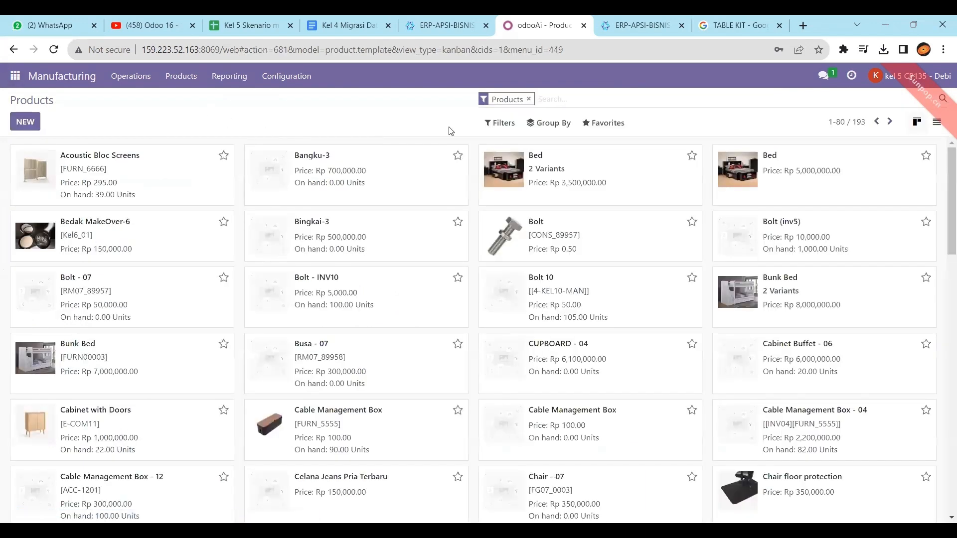
type("5")
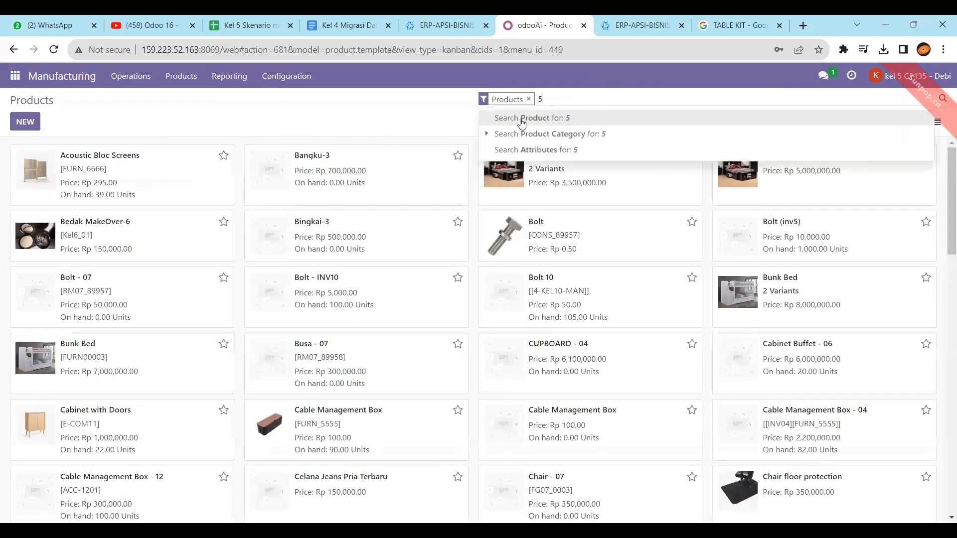
key("Return")
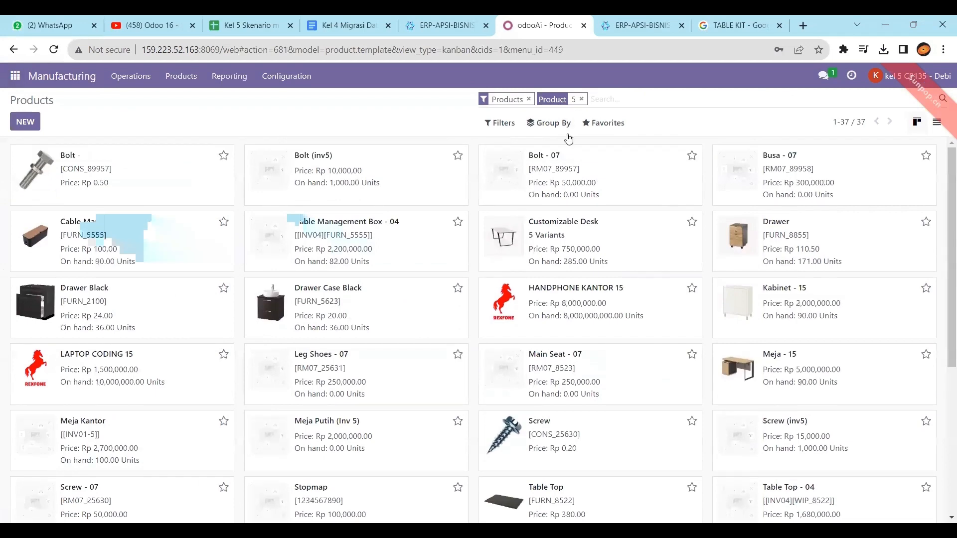
Clear the filters, try 'kl', then search the products for 'table kit'.
left_click(581, 99)
left_click(529, 99)
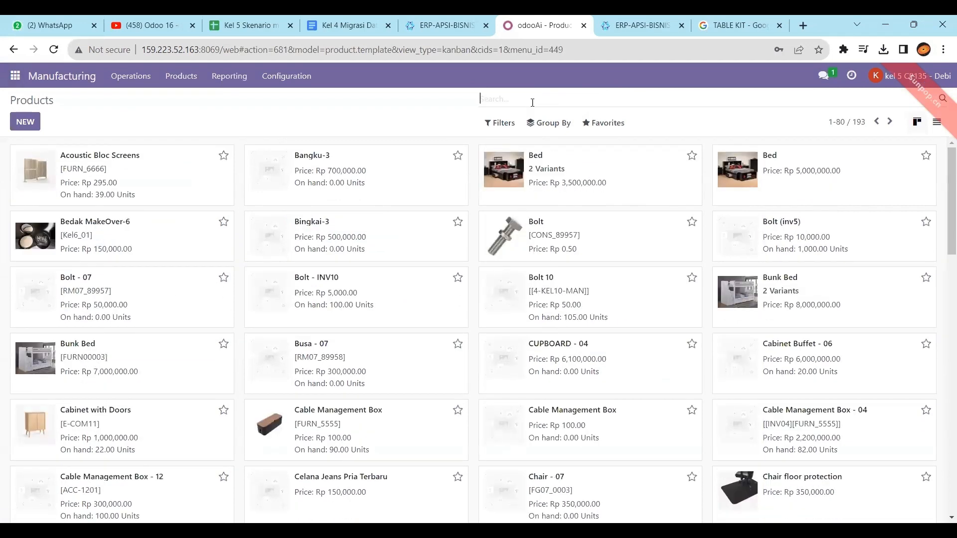
type("kl")
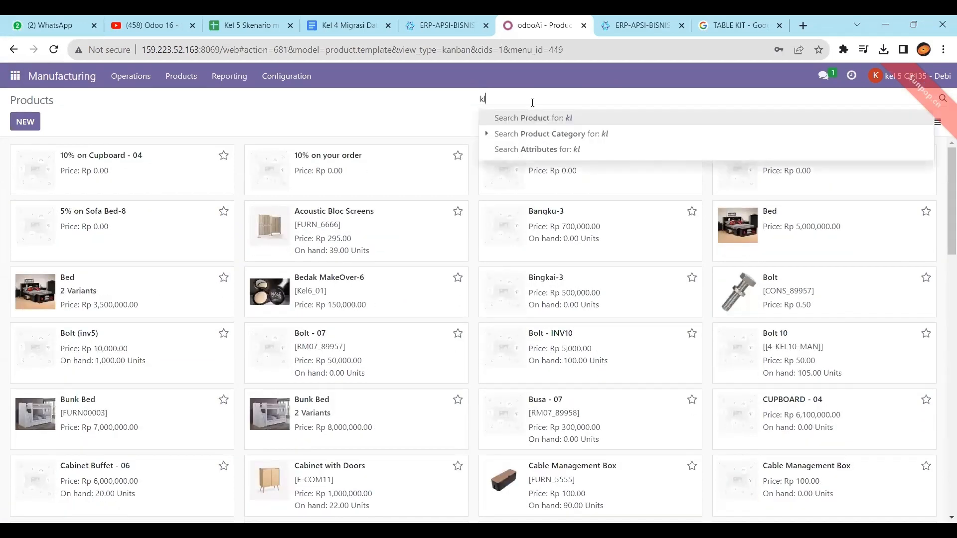
key("Return")
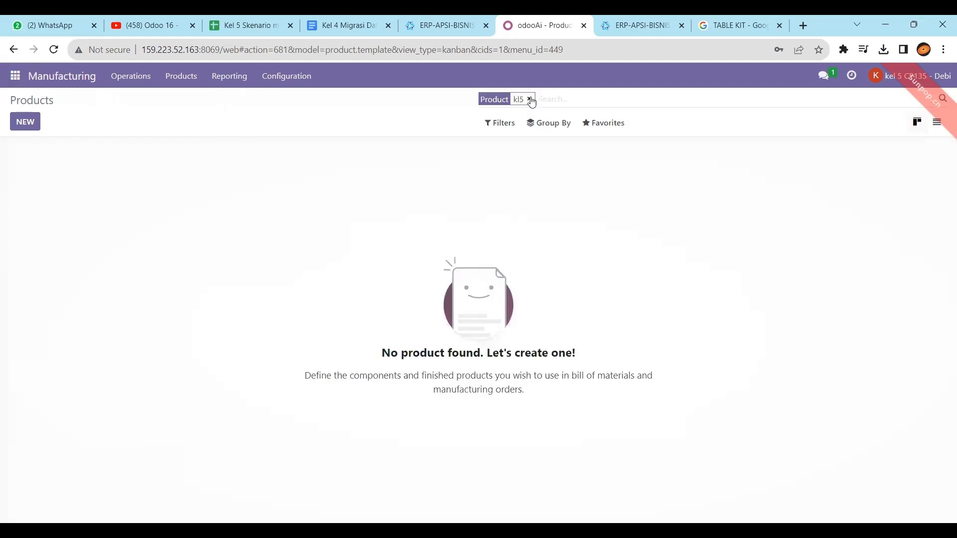
left_click(523, 100)
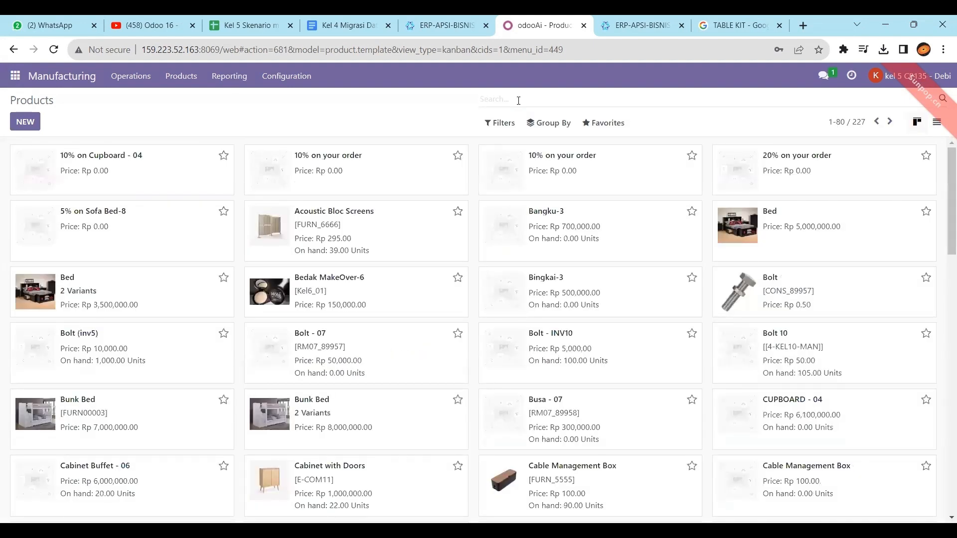
type("table k")
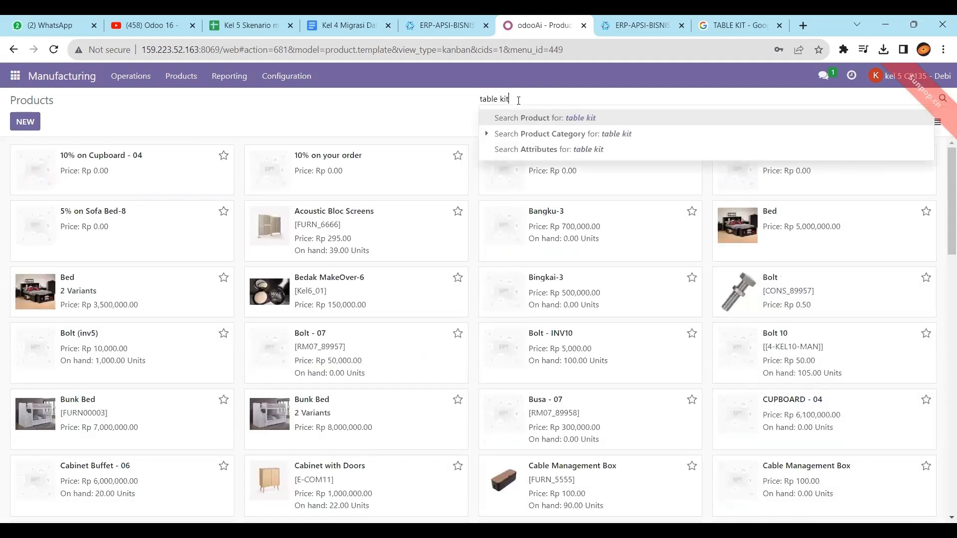
type("it")
key("Return")
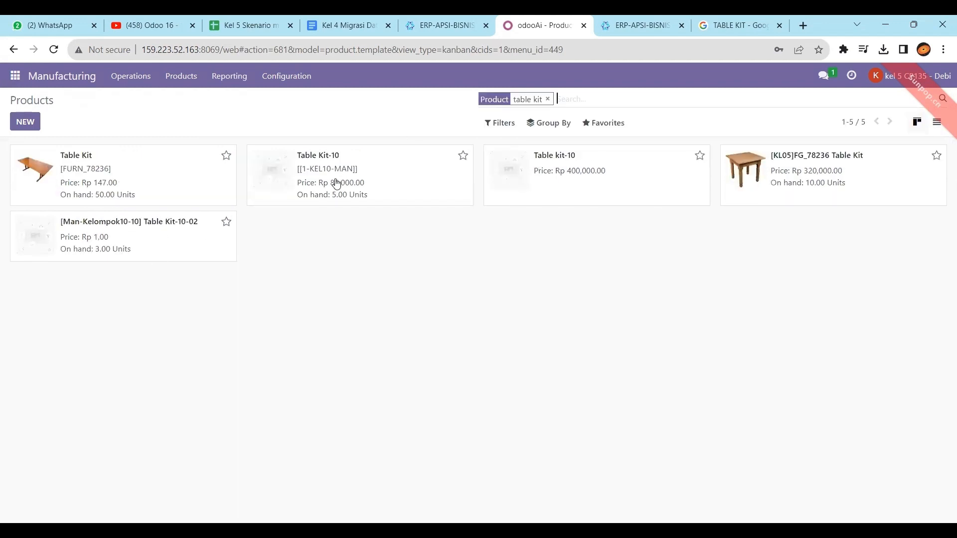
Open the [KL05]FG_78236 Table Kit product, then view the Kel 5 Skenario manufacture spreadsheet.
left_click(775, 185)
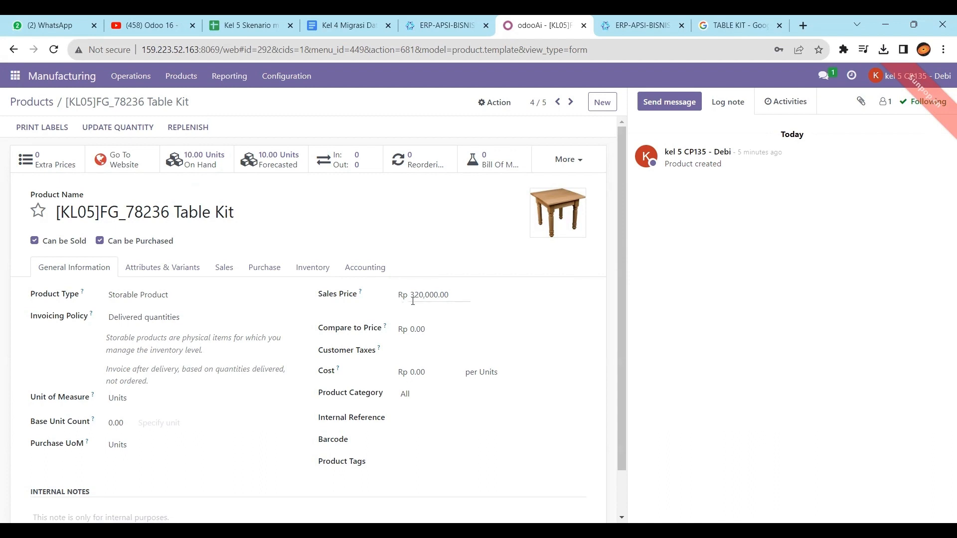
left_click(220, 20)
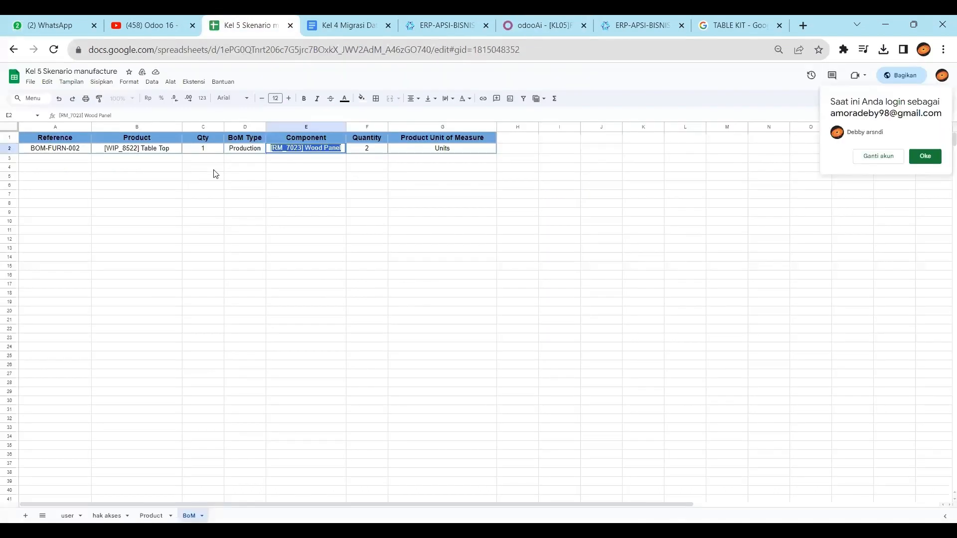
Read the Table Kit's 11% tax on the Product sheet, then return to the Odoo product form.
left_click(192, 186)
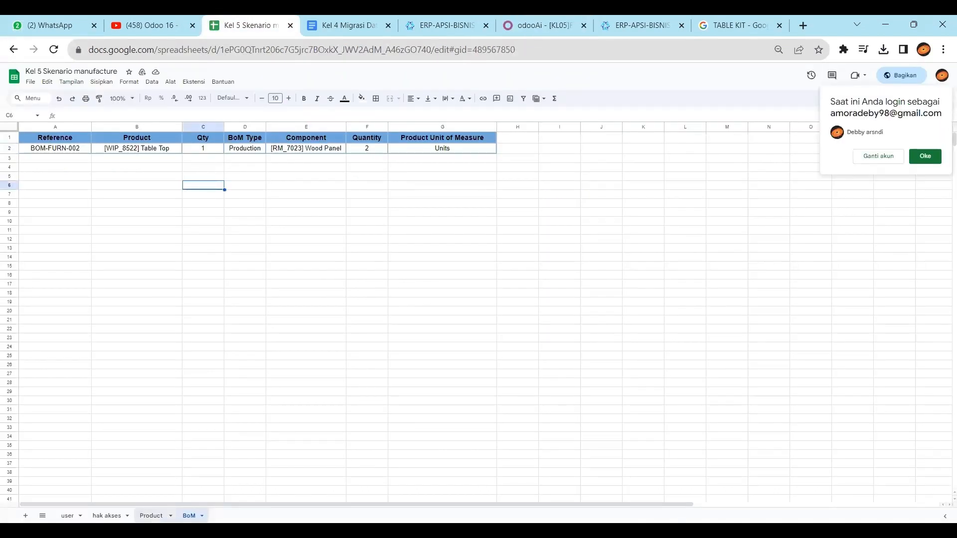
left_click(151, 515)
left_click(226, 248)
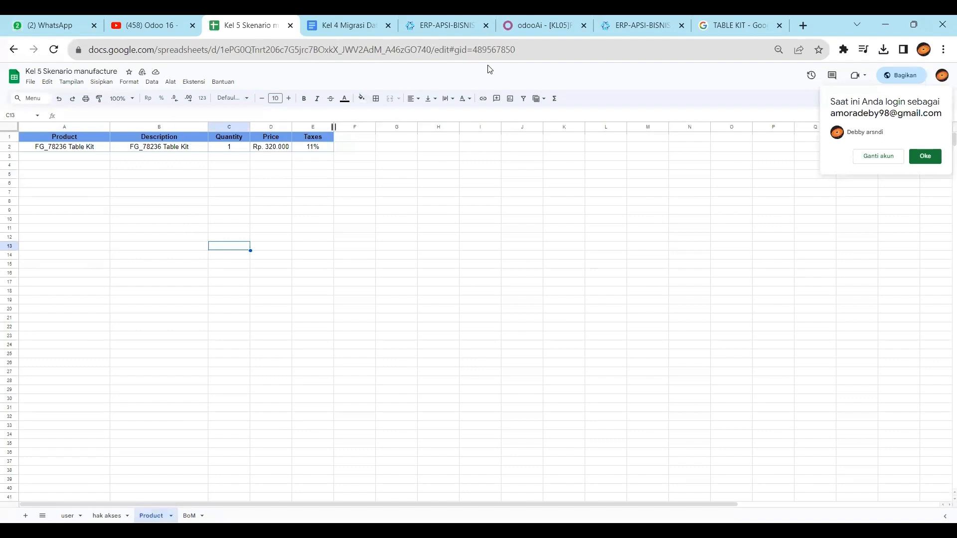
left_click(537, 21)
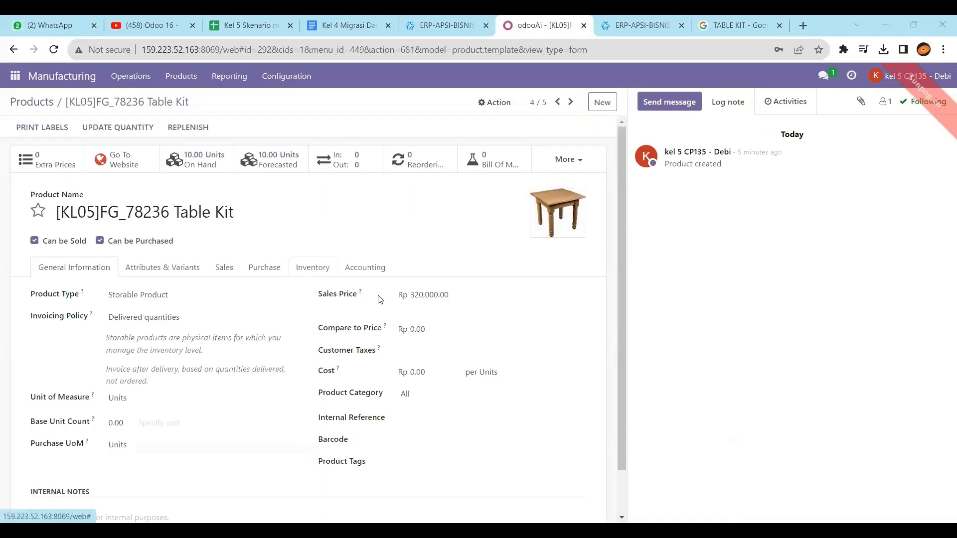
Add the 11% customer tax to the Table Kit, save, and open its Bill of Materials.
left_click(413, 351)
left_click(413, 366)
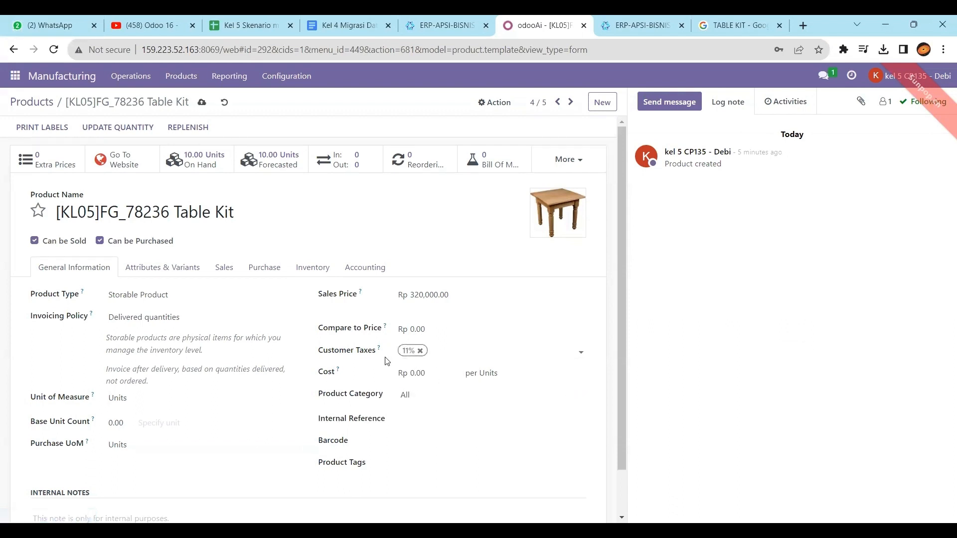
left_click(163, 269)
left_click(233, 270)
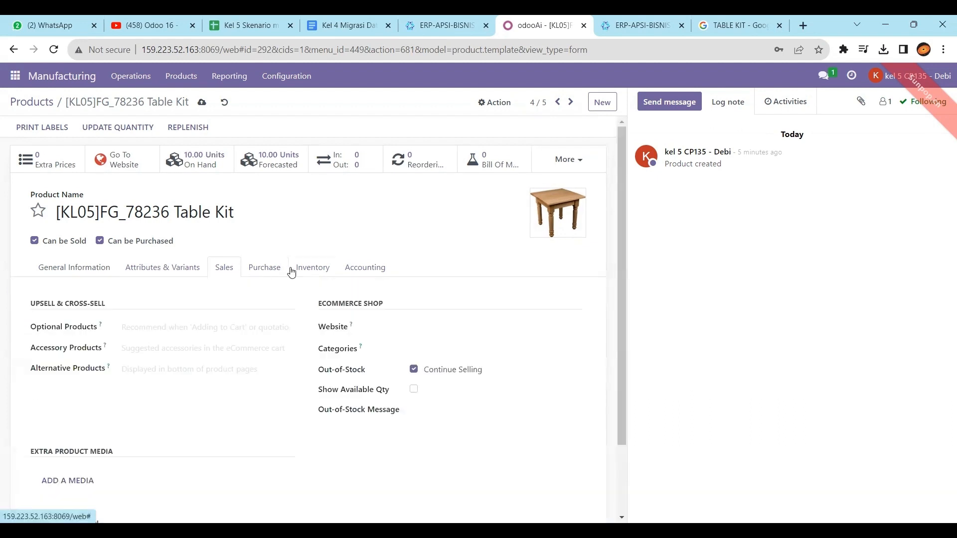
left_click(294, 272)
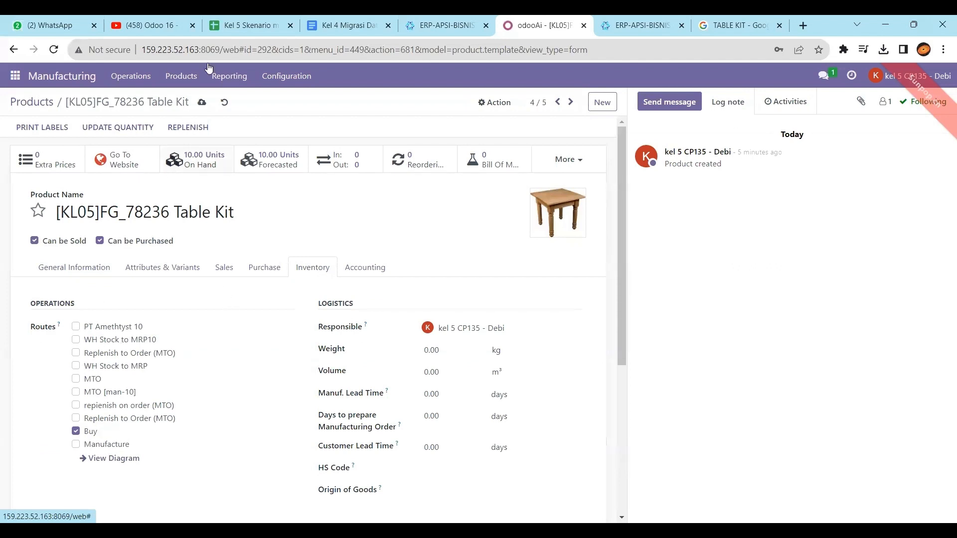
left_click(202, 104)
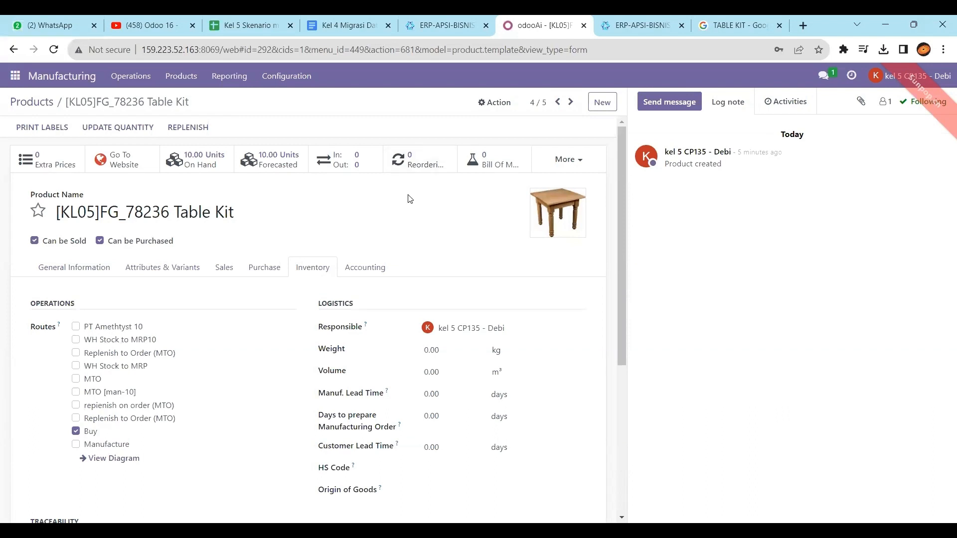
left_click(494, 166)
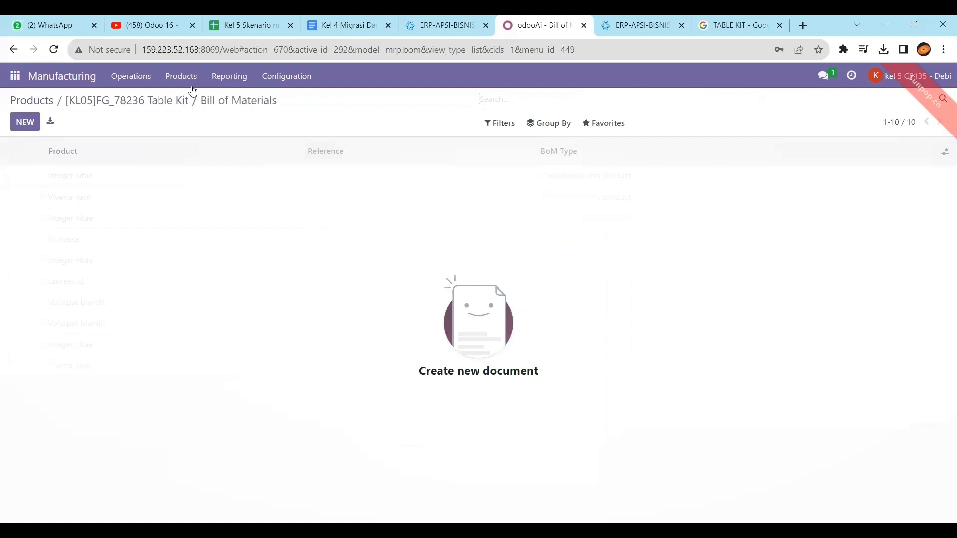
Open the full Bills of Materials list from Manufacturing's Products menu.
left_click(86, 80)
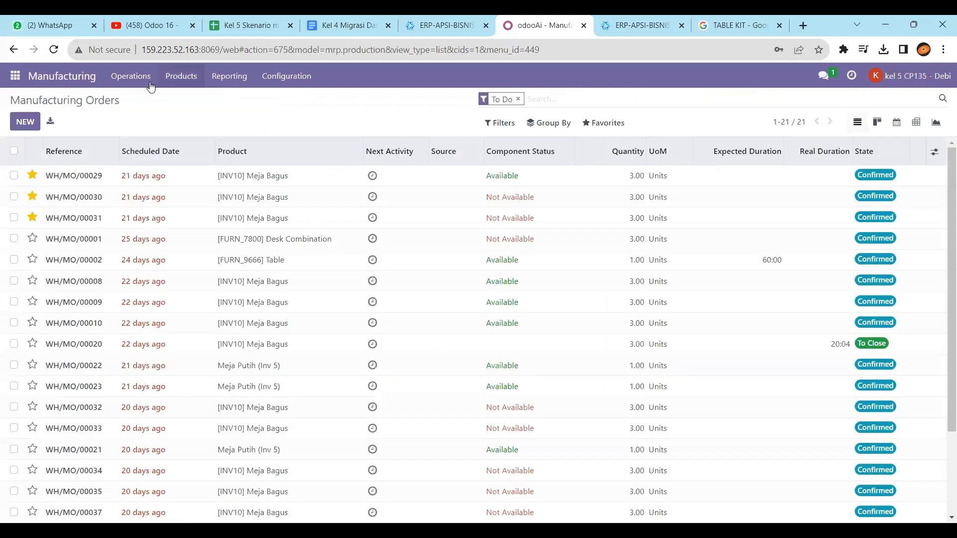
left_click(185, 77)
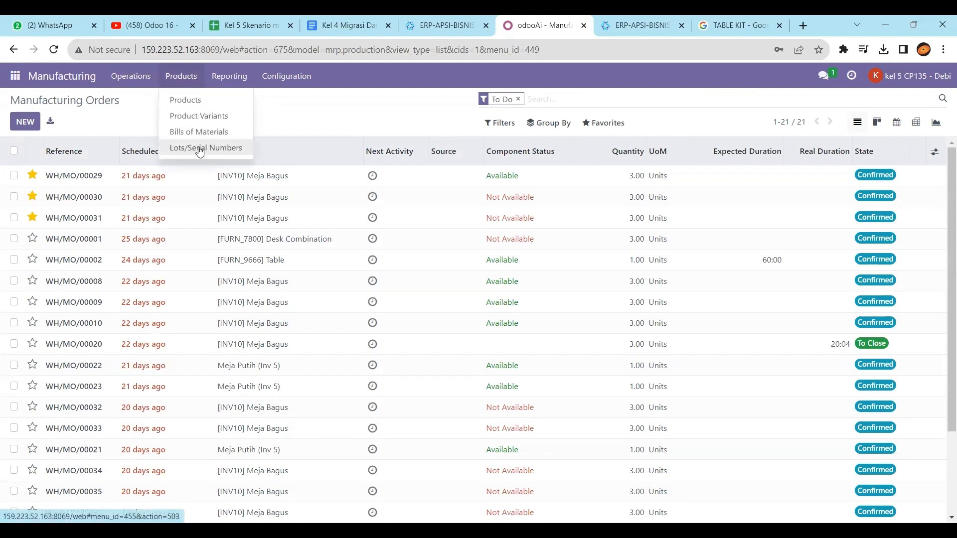
left_click(191, 133)
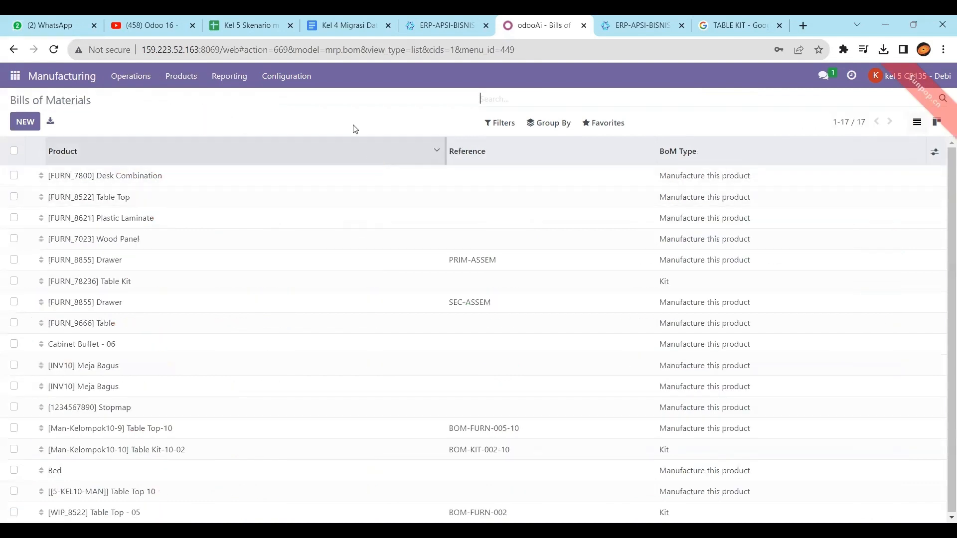
Copy the [WIP_8522] Table Top product name from the spreadsheet's BoM sheet back into Odoo.
left_click(254, 25)
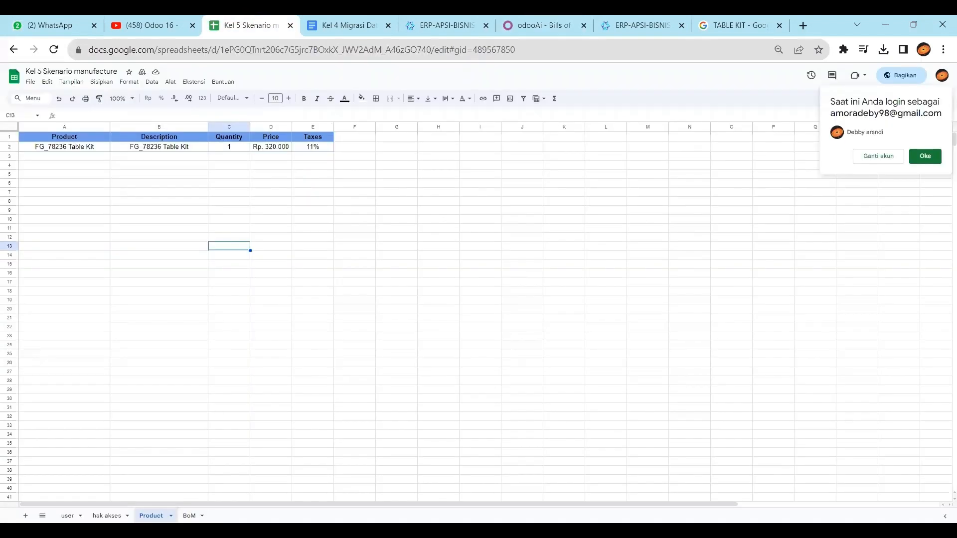
left_click(189, 515)
left_click(137, 150)
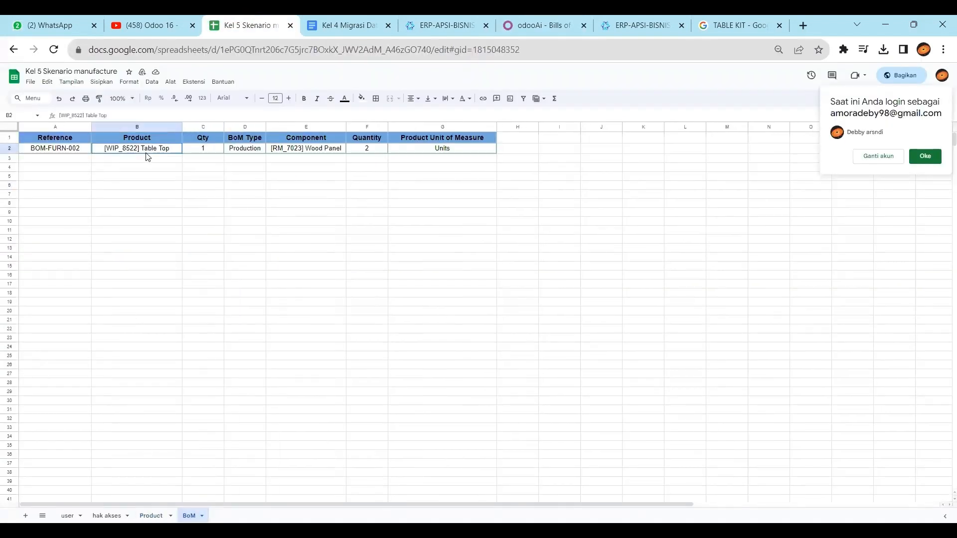
key("ctrl+c")
left_click(524, 22)
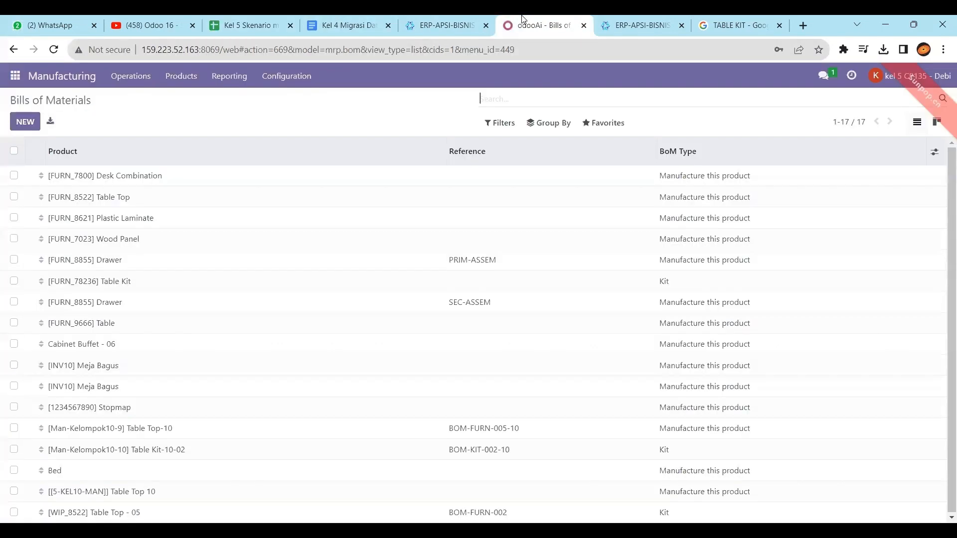
Search bills of materials for 'table top' and open the [WIP_8522] Table Top - 05 kit.
type("ta")
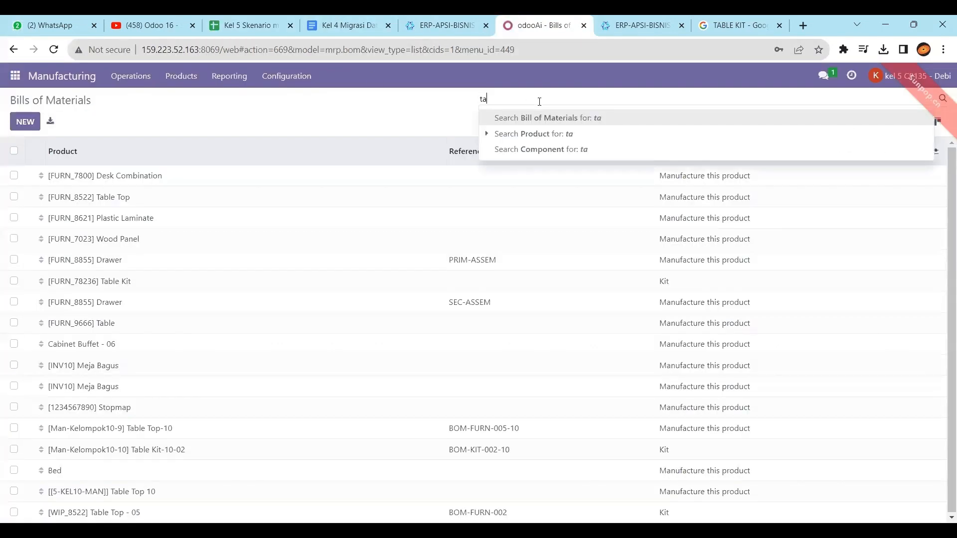
type("ble top")
key("Return")
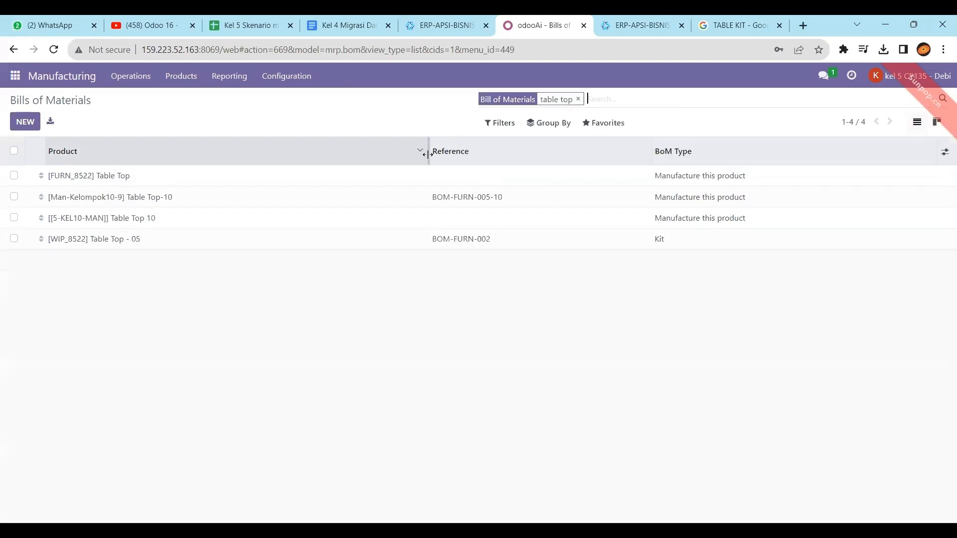
left_click(117, 243)
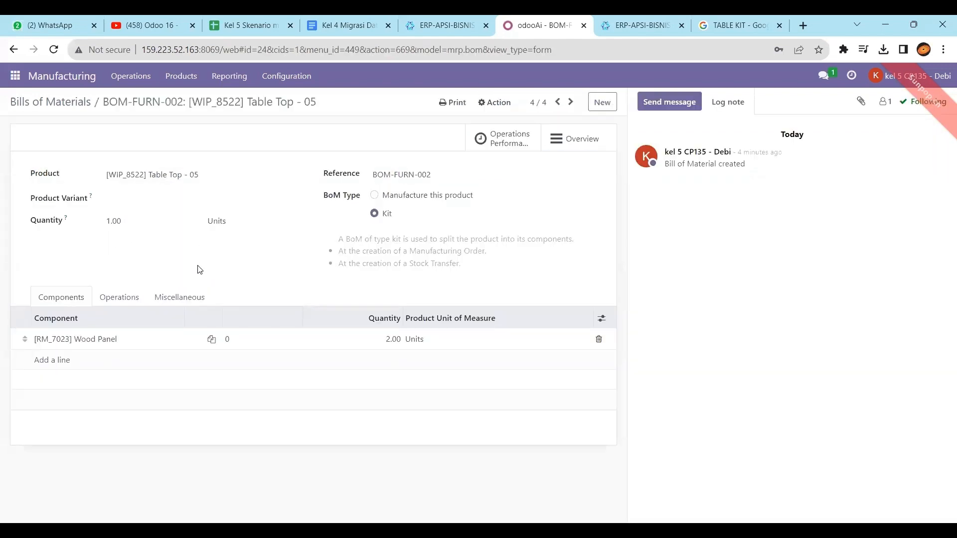
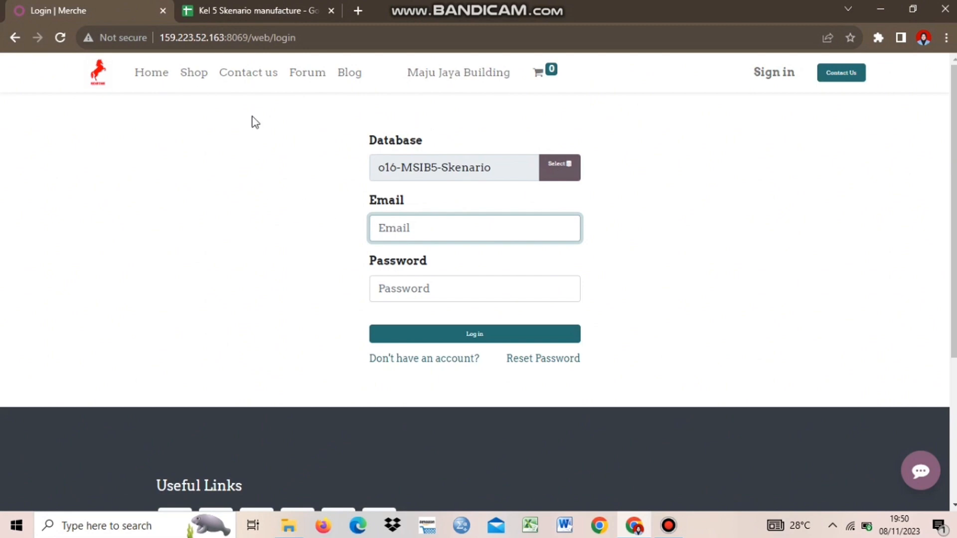
Log in to Odoo as the Admin Sales user using the login copied from the spreadsheet.
left_click(217, 4)
left_click(92, 220)
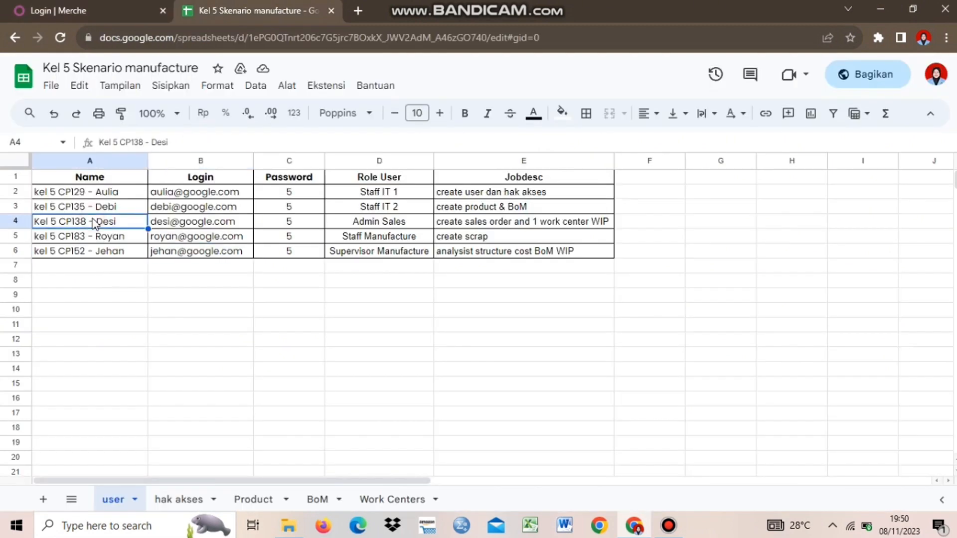
left_click(196, 227)
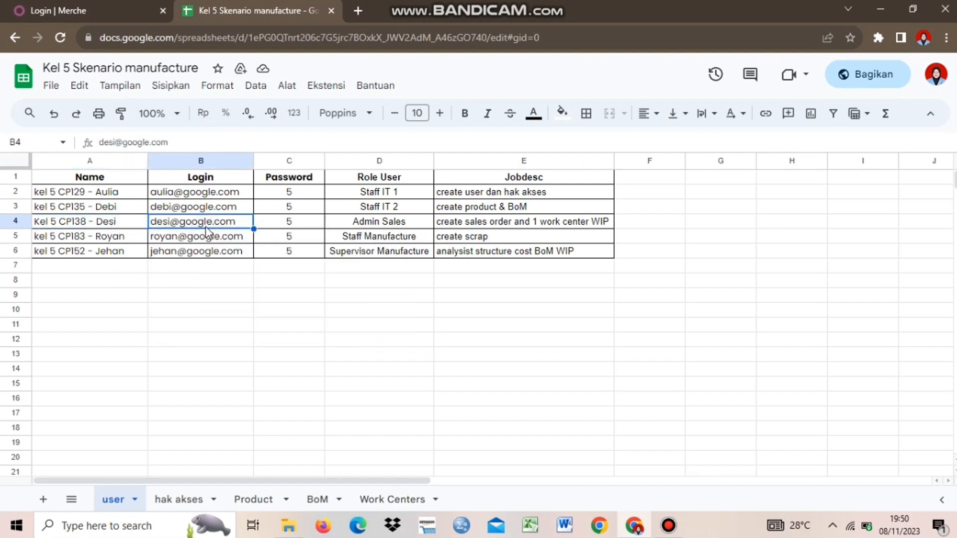
key("ctrl+shift+Tab")
left_click(393, 226)
key("ctrl+v")
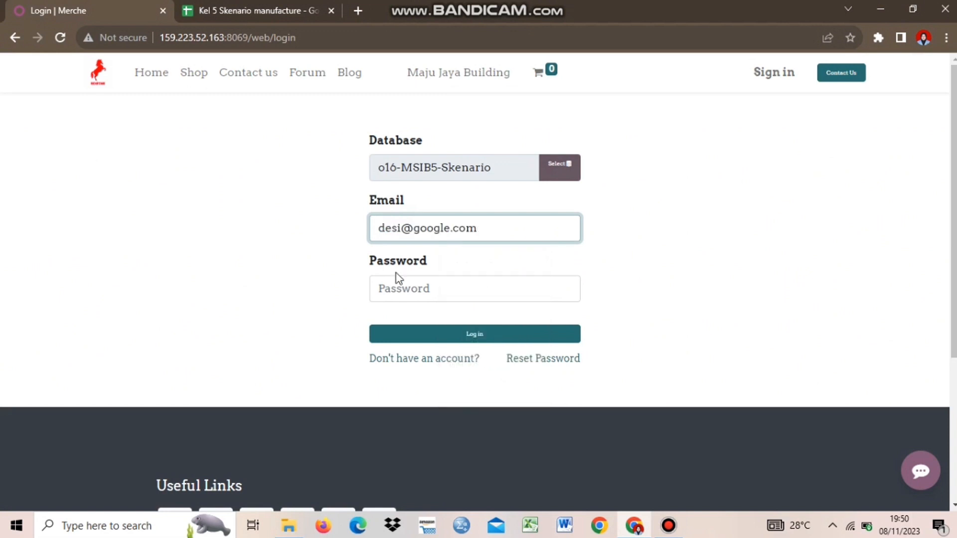
left_click(396, 287)
type("1")
left_click(405, 343)
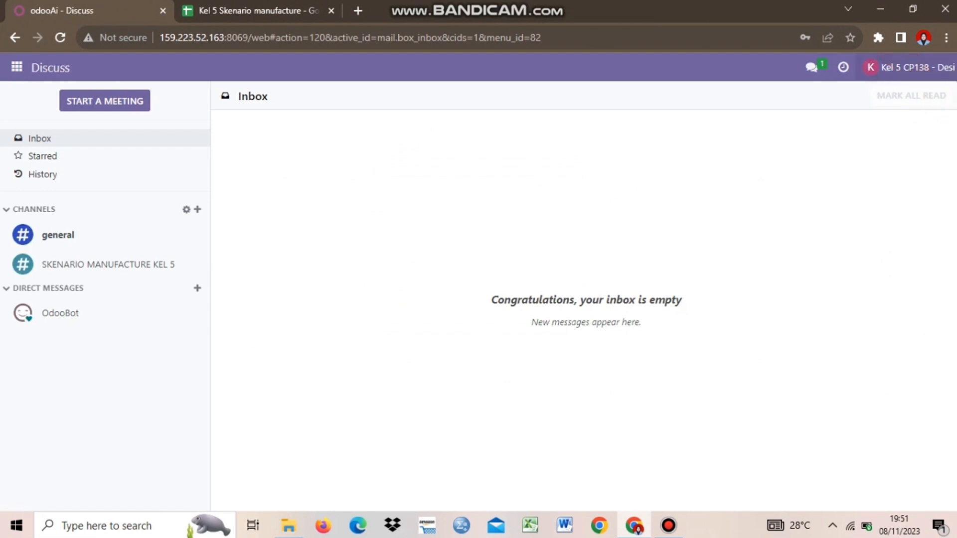
Open the SKENARIO MANUFACTURE KEL 5 channel, then the Sales app's quotations.
left_click(143, 271)
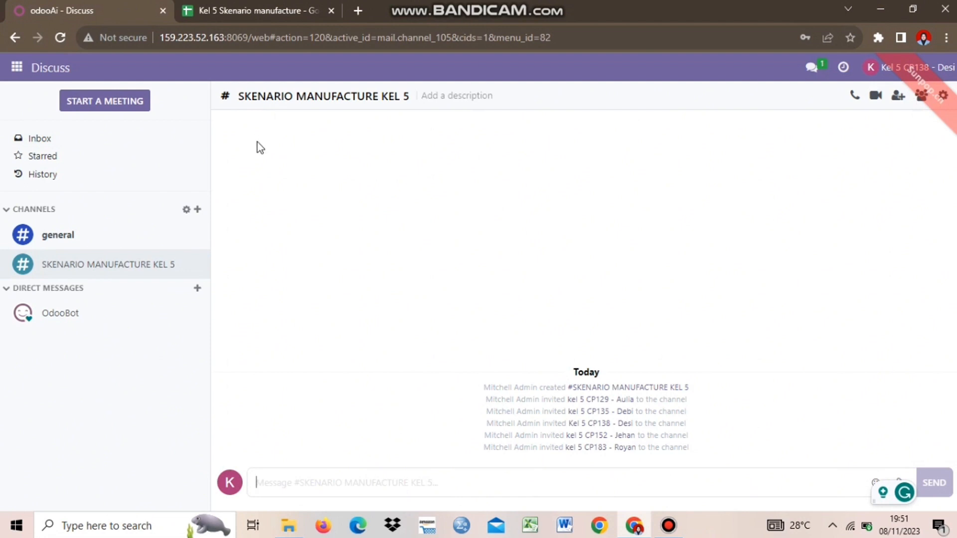
left_click(17, 68)
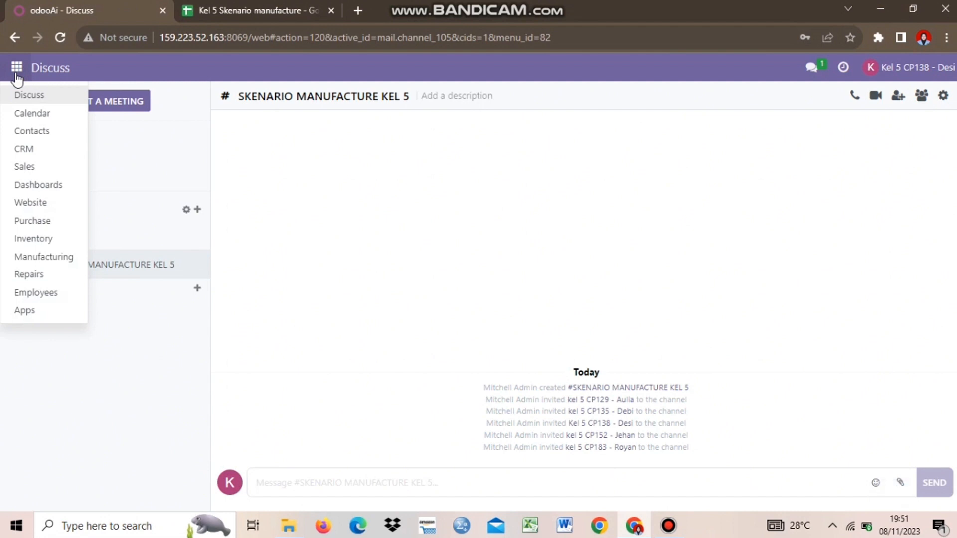
left_click(32, 167)
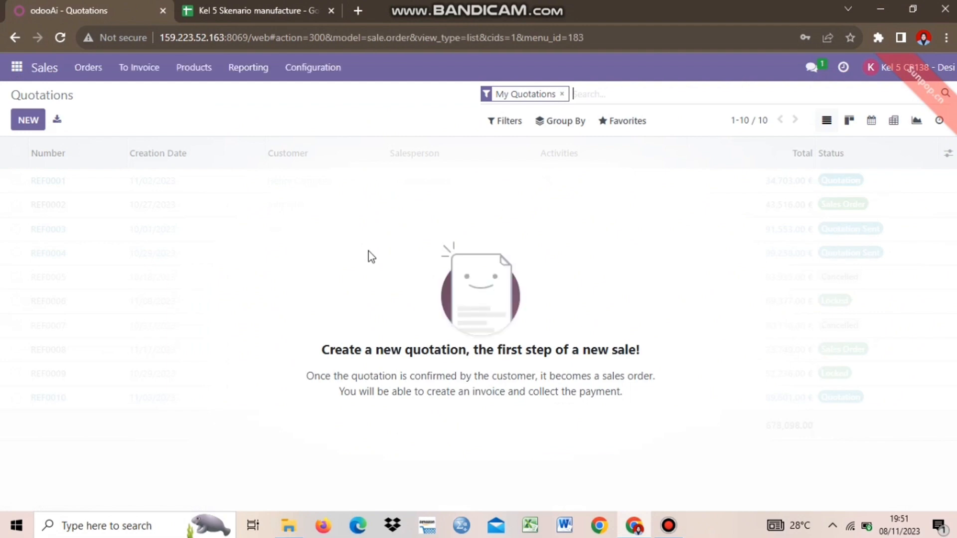
Drop the My Quotations filter to list all 118 quotations, then return to the spreadsheet.
key("BackSpace")
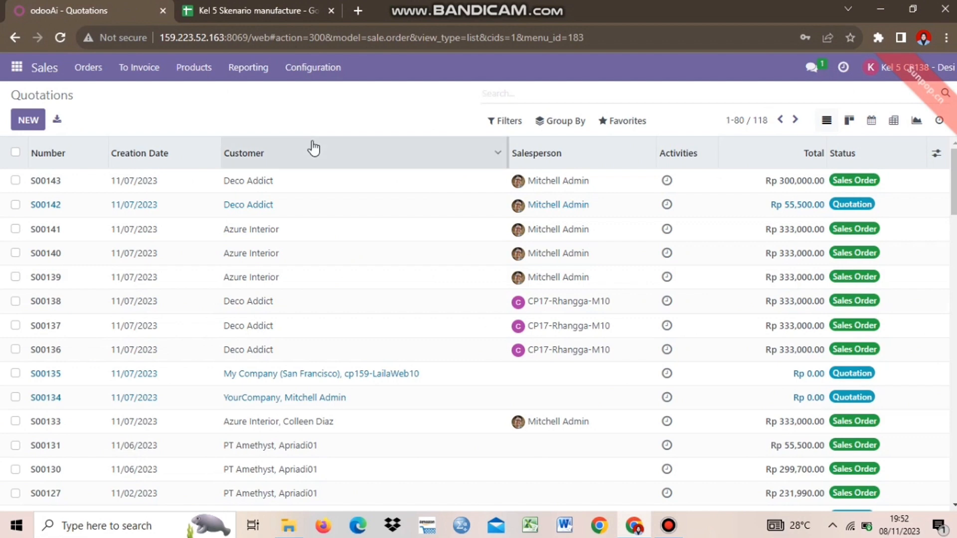
left_click(255, 10)
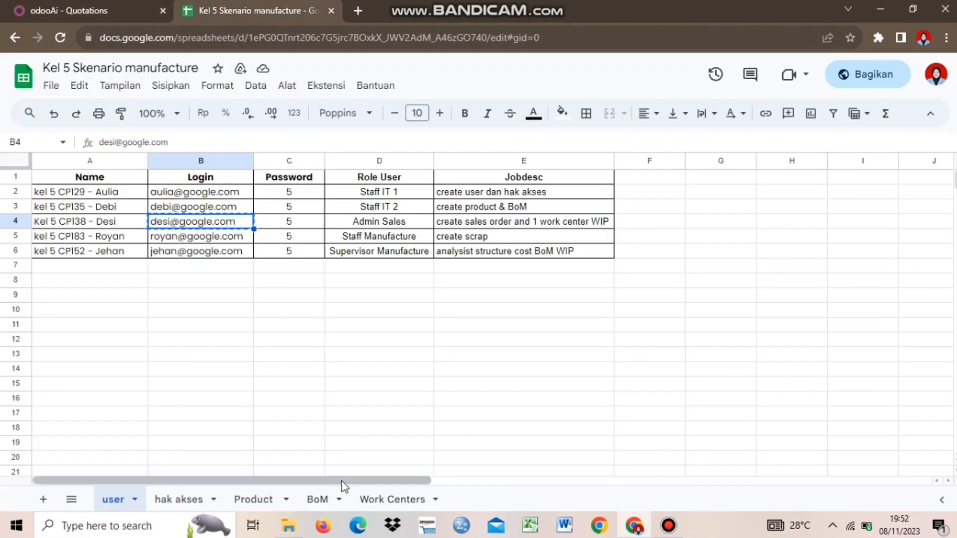
Read the Product sheet: [KL05]FG_78236 Table Kit, quantity 1, Rp. 320.000, 11% tax.
left_click(254, 500)
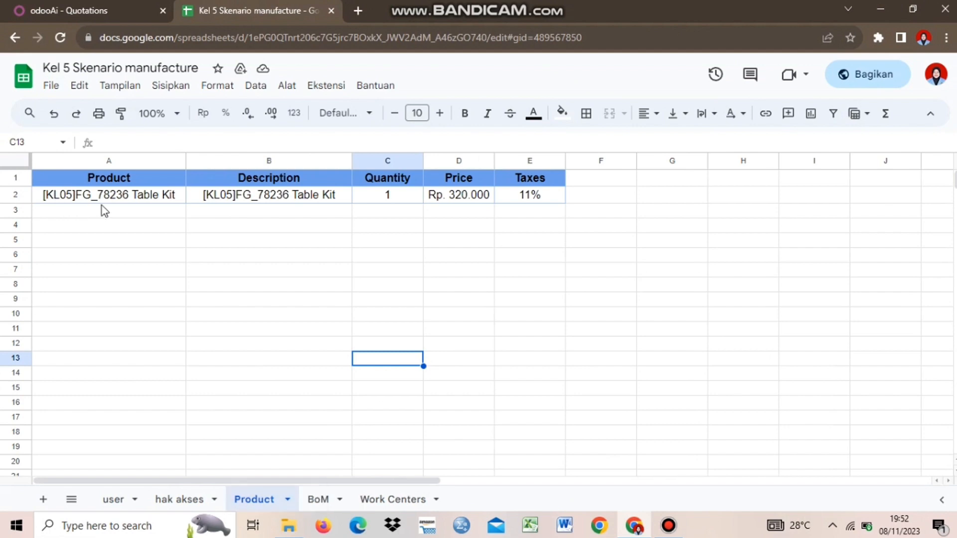
left_click(169, 199)
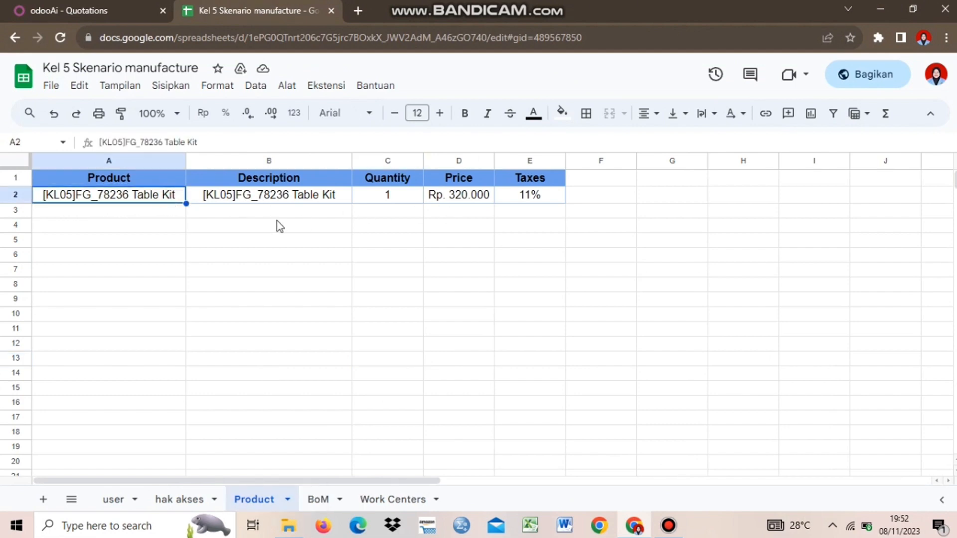
left_click(171, 218)
left_click(152, 197)
left_click(142, 212)
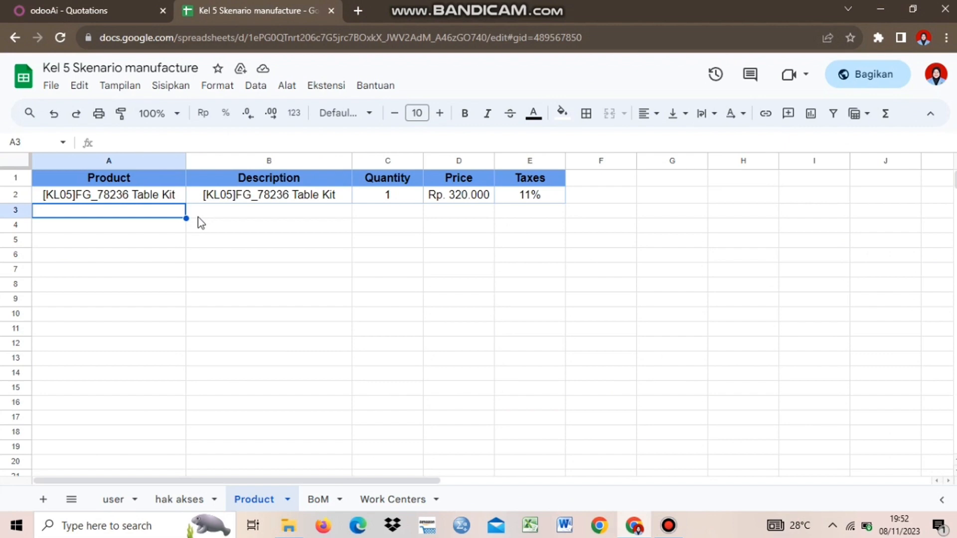
left_click(157, 232)
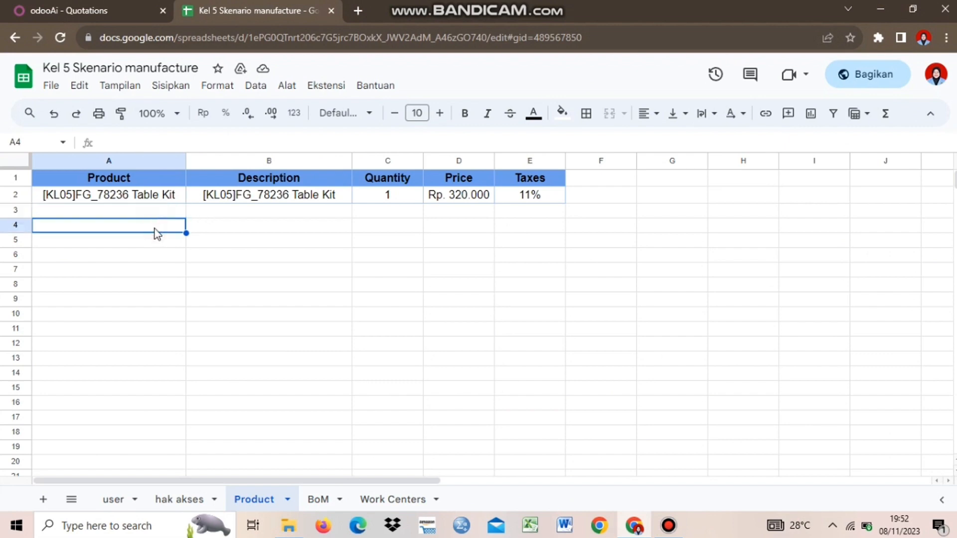
Create a new quotation for Gemini Furniture with expiration date 11/12/2023 and no template.
left_click(94, 9)
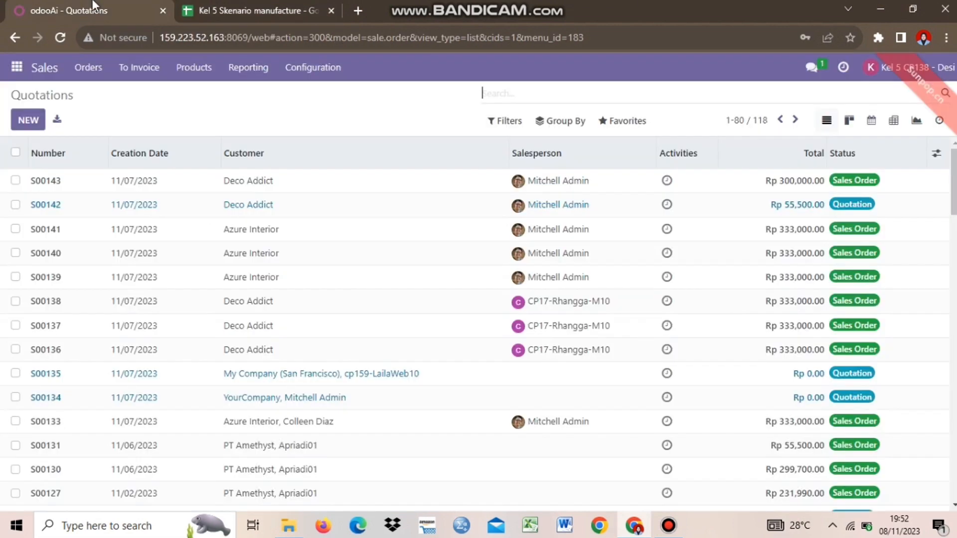
left_click(20, 123)
left_click(227, 243)
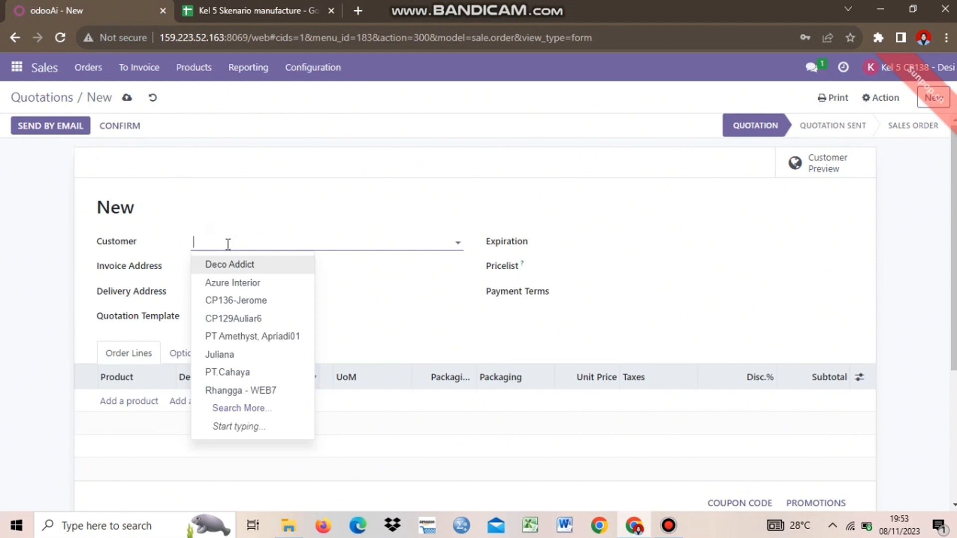
type("GEMI")
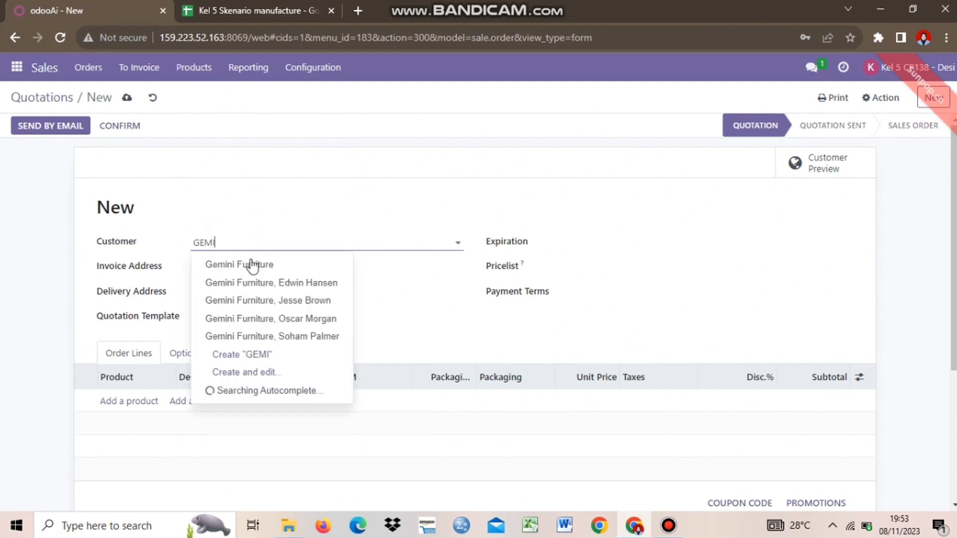
left_click(253, 264)
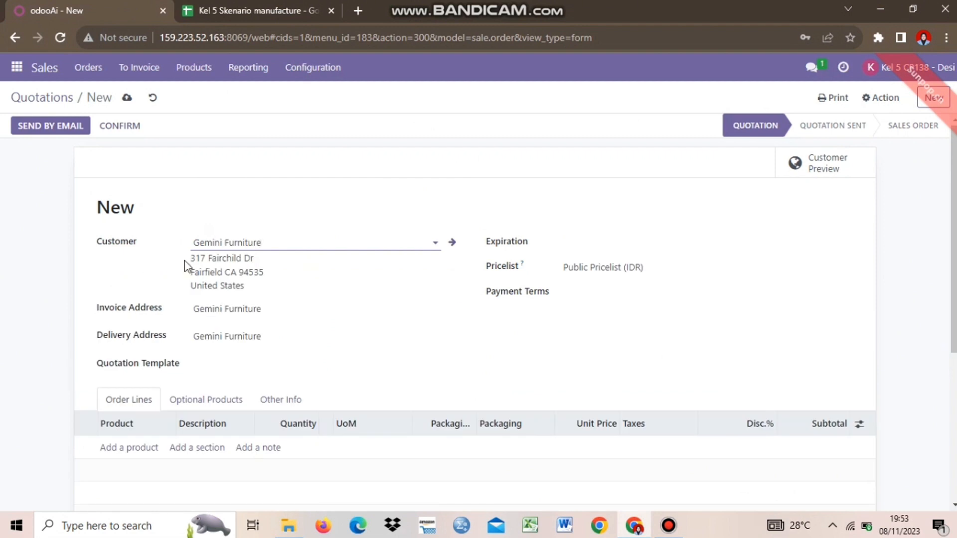
left_click(563, 247)
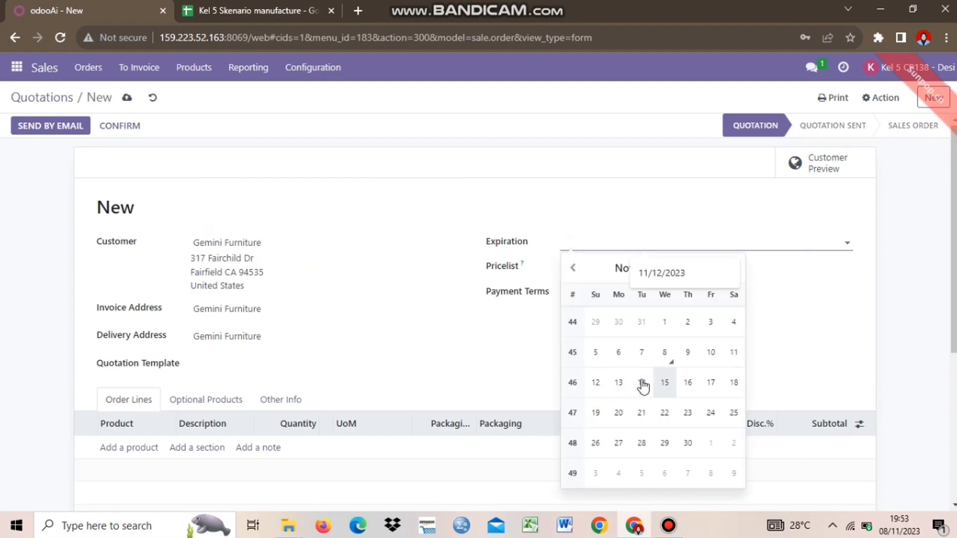
left_click(596, 383)
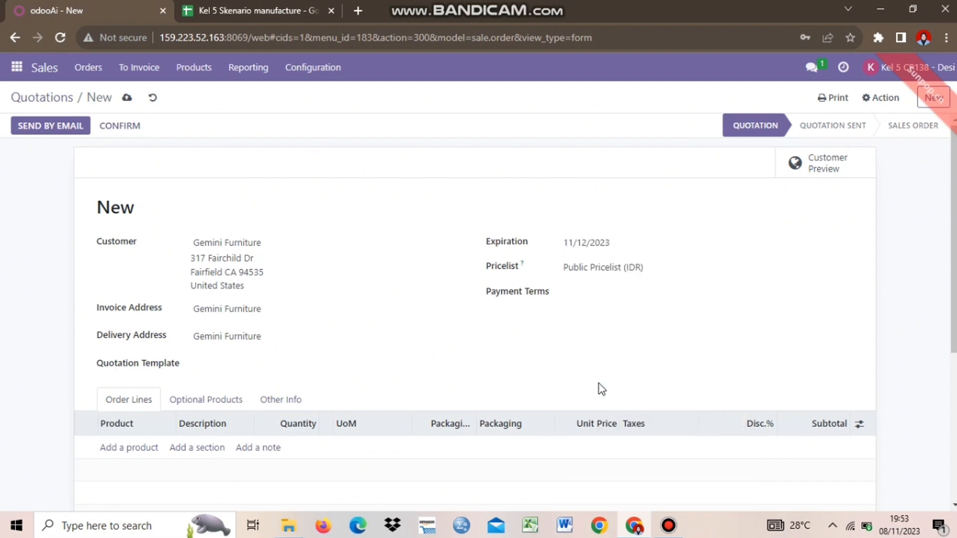
left_click(454, 365)
left_click(541, 360)
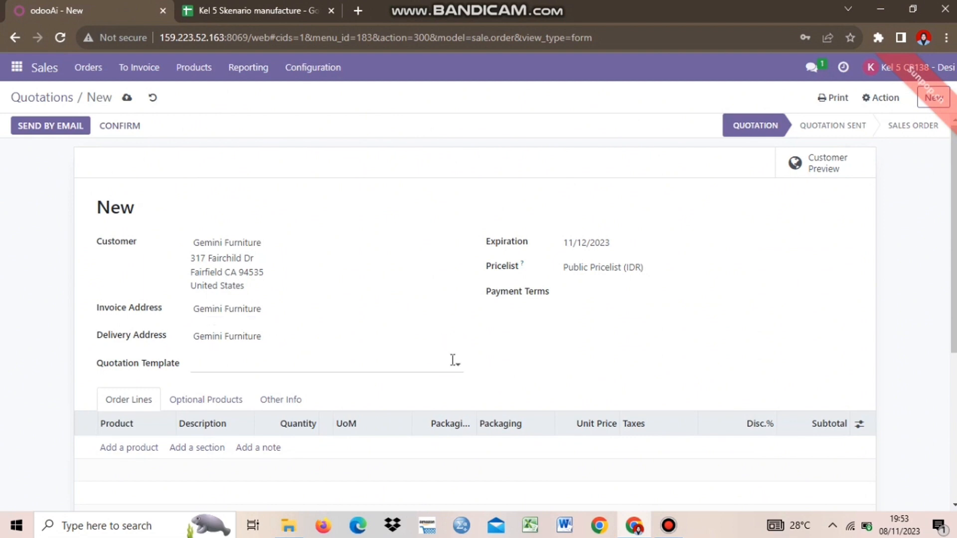
scroll(951, 321, "down", 4)
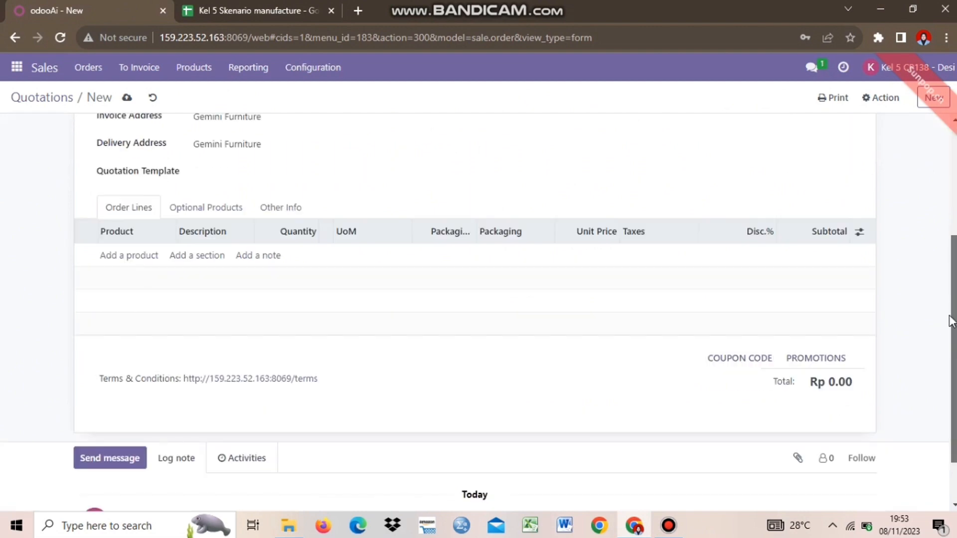
Add an order line for 1 [KL05]FG_78286 Table Kit at 320,000.00 with 11% tax.
left_click(129, 256)
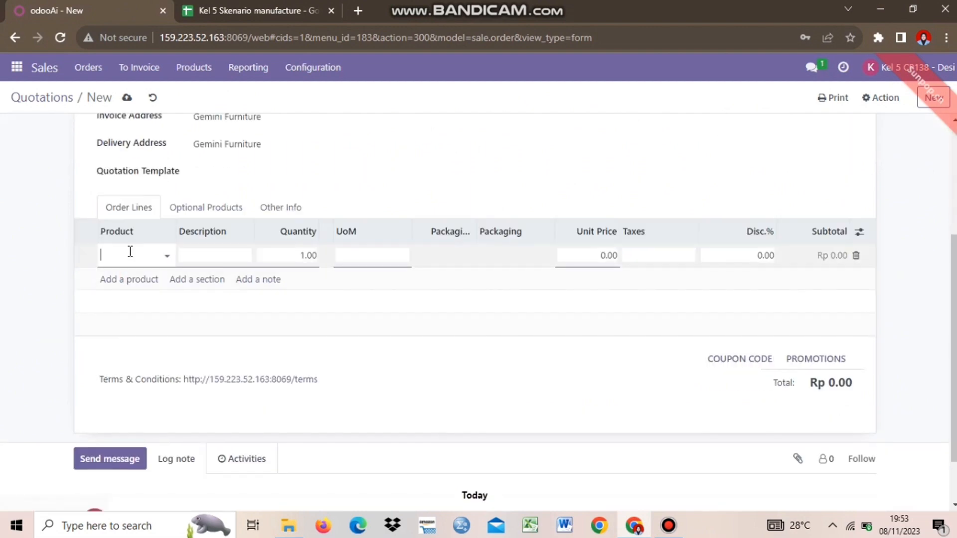
type("KL05")
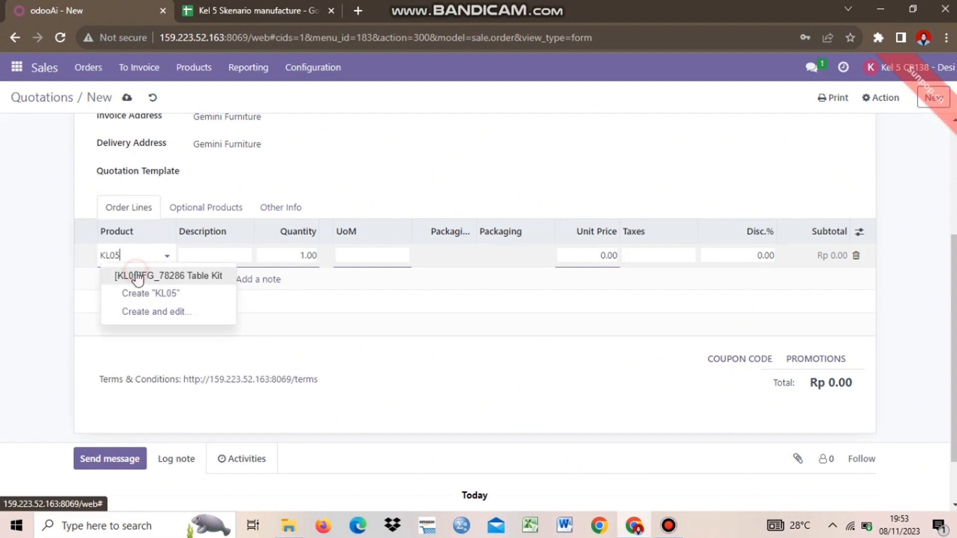
left_click(136, 274)
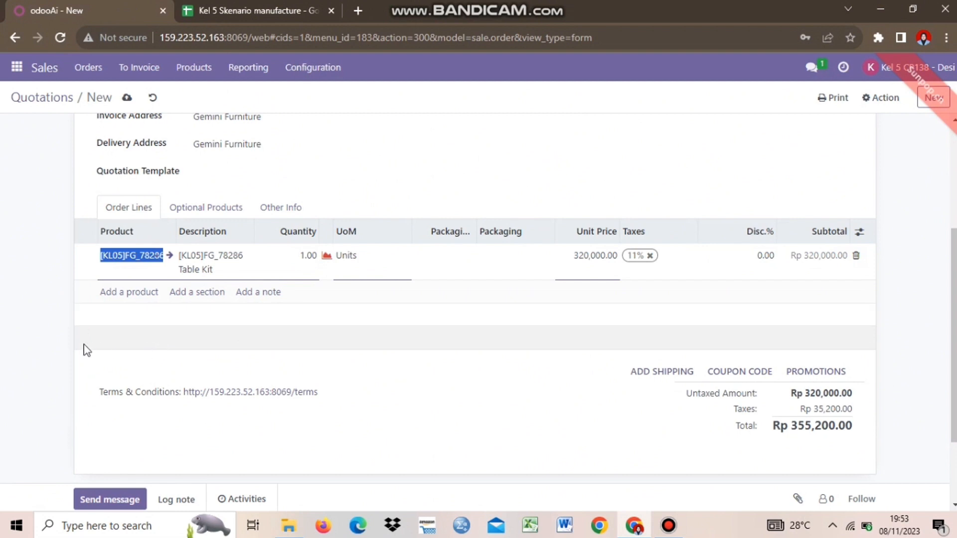
left_click(221, 249)
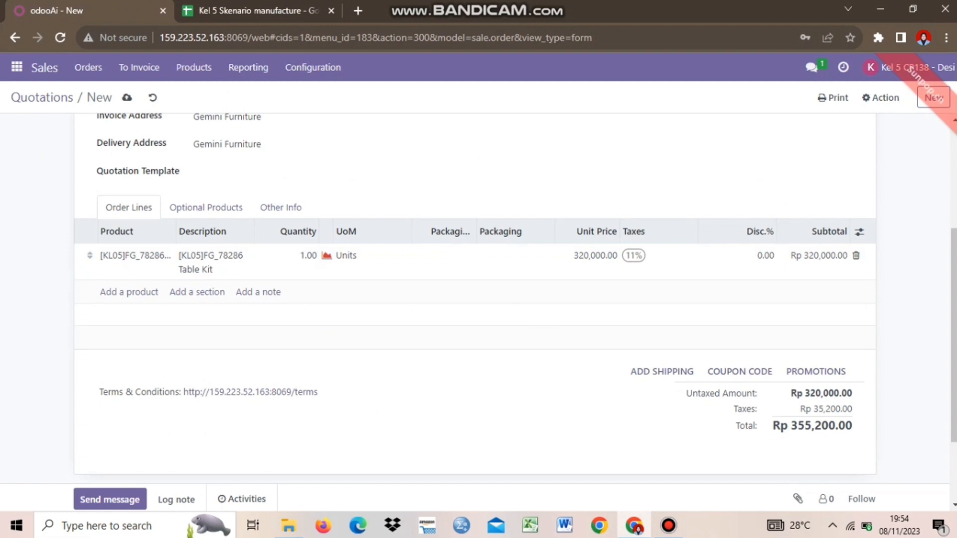
scroll(865, 343, "down", 2)
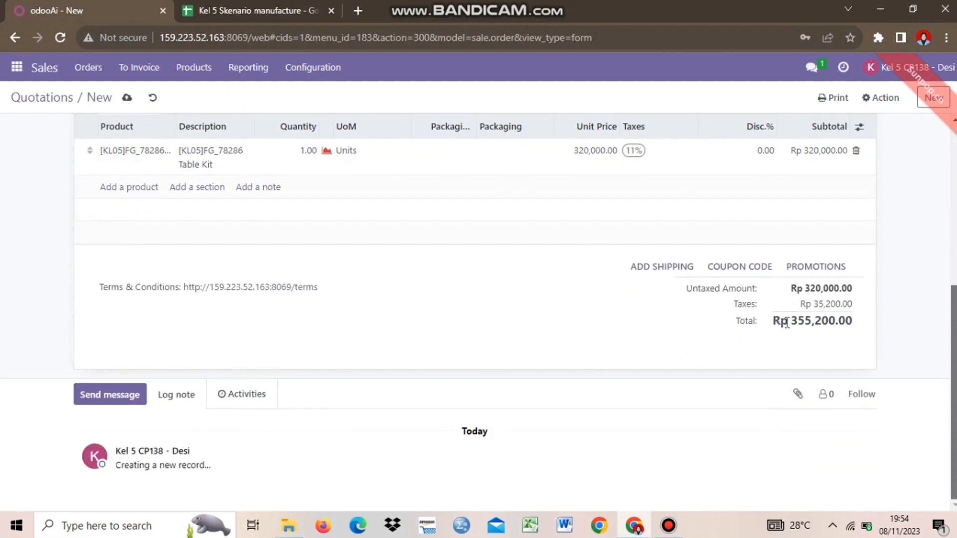
scroll(905, 360, "up", 1)
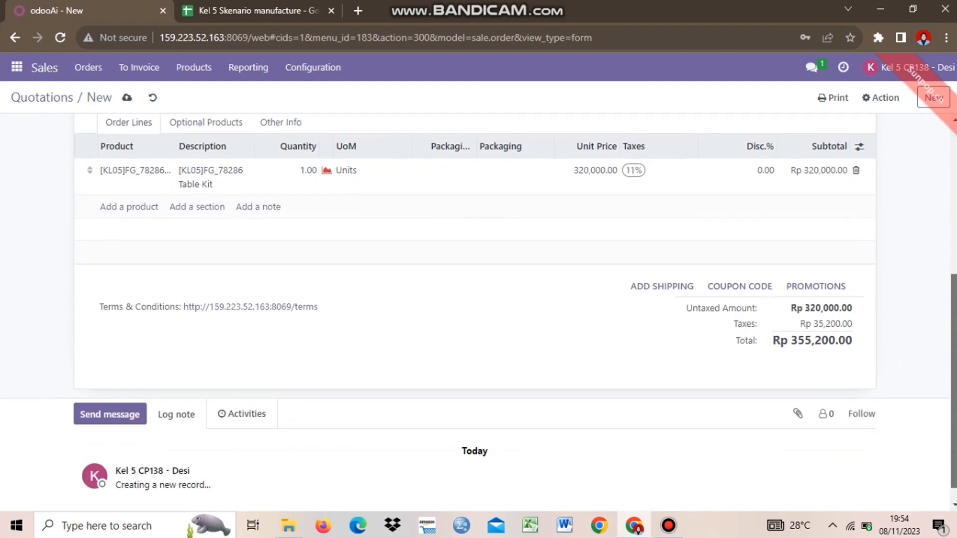
scroll(461, 277, "up", 5)
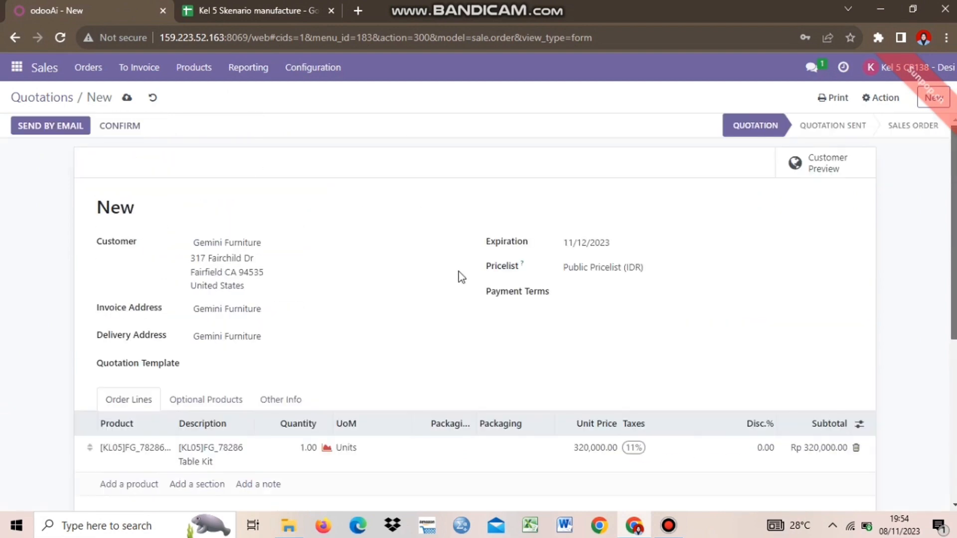
Save the quotation and confirm it as sales order S00149.
left_click(127, 98)
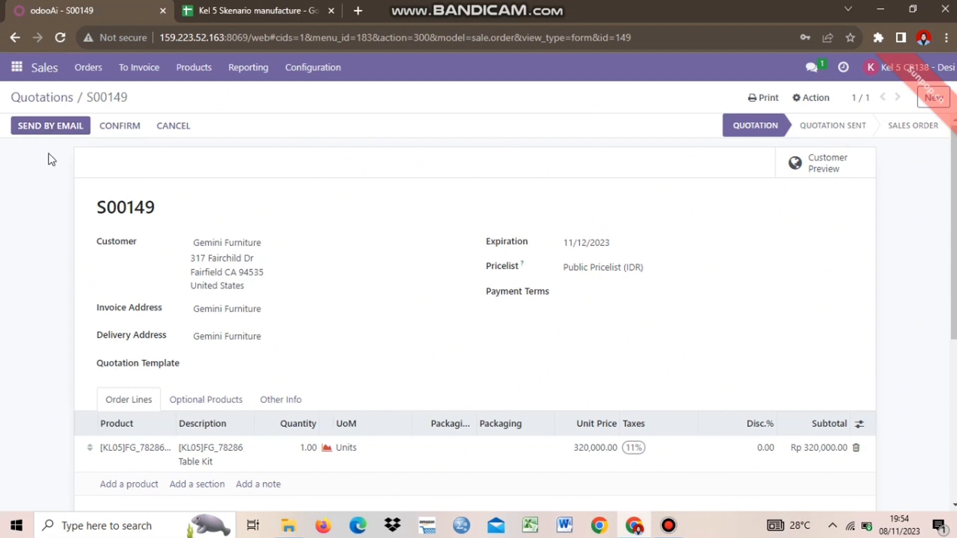
left_click(120, 127)
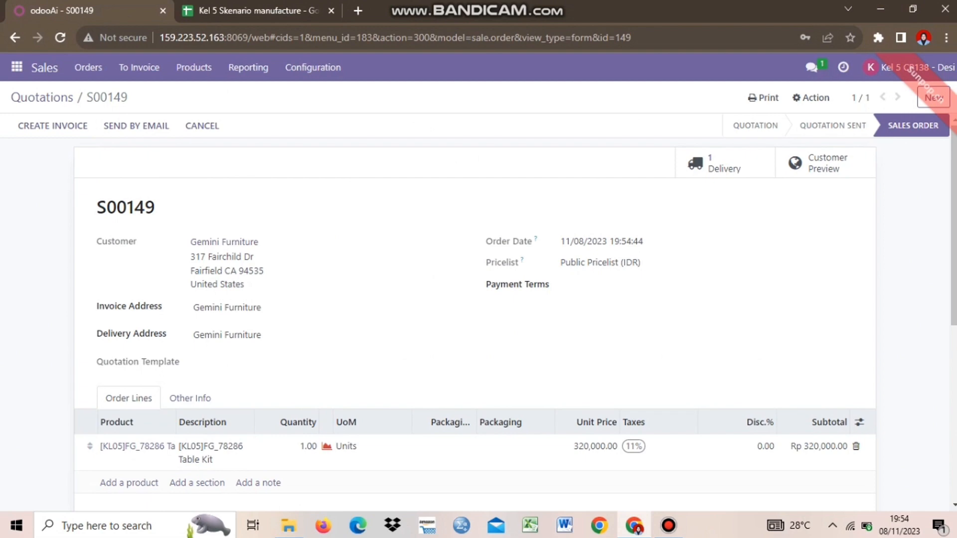
scroll(927, 152, "down", 5)
scroll(762, 97, "up", 5)
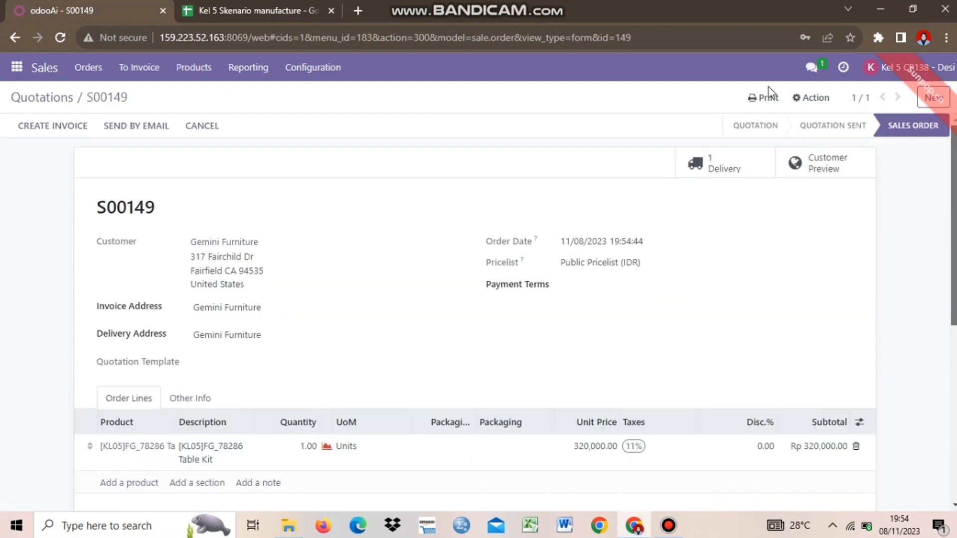
Print the order and verify Order - S00149.pdf finished downloading.
left_click(764, 98)
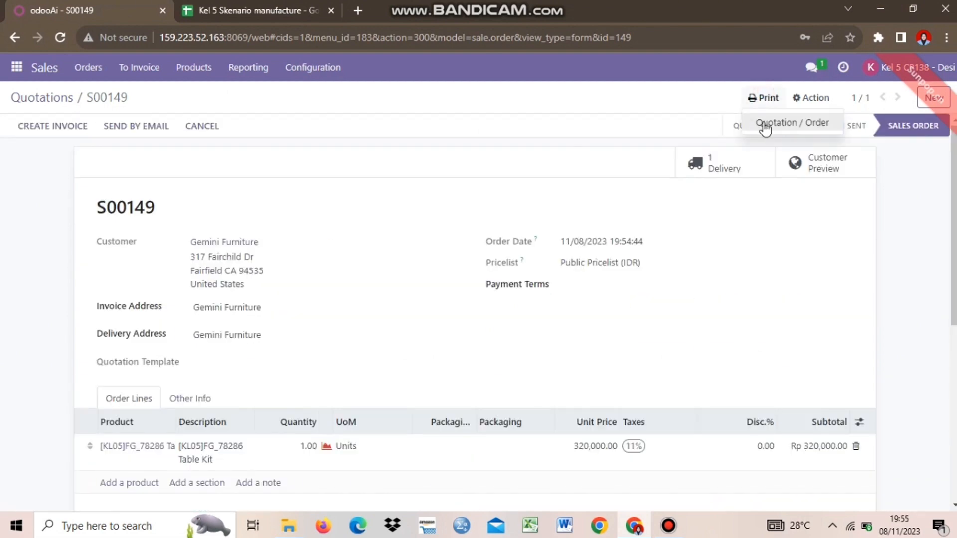
left_click(763, 122)
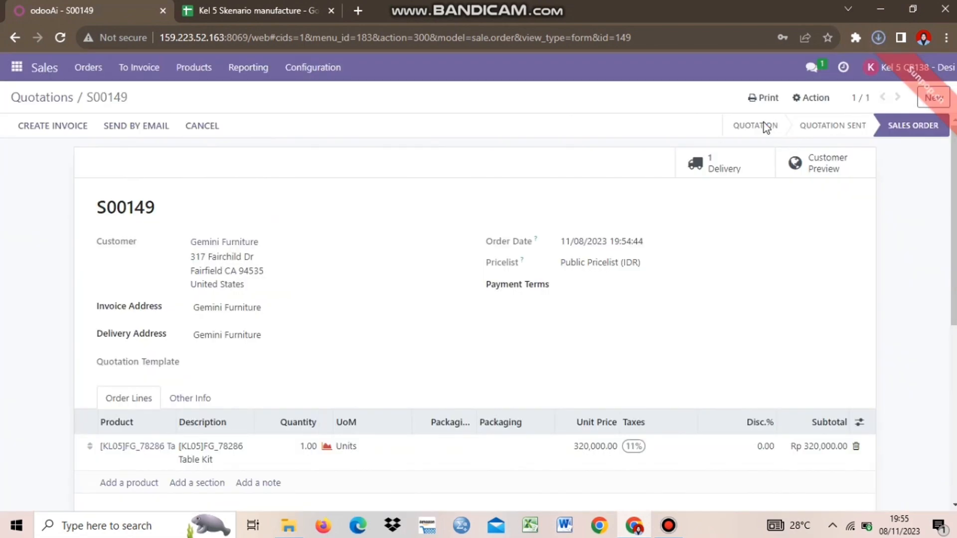
left_click(879, 38)
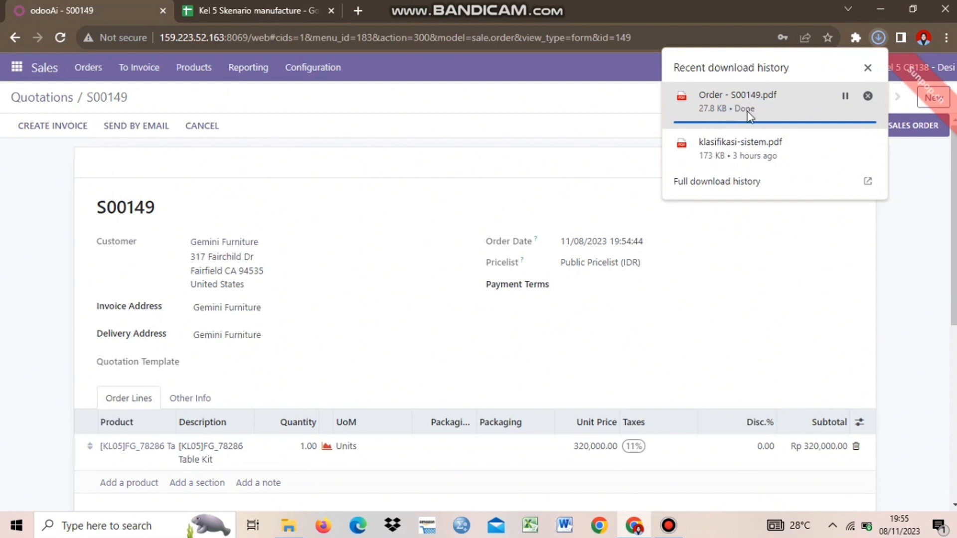
left_click(914, 295)
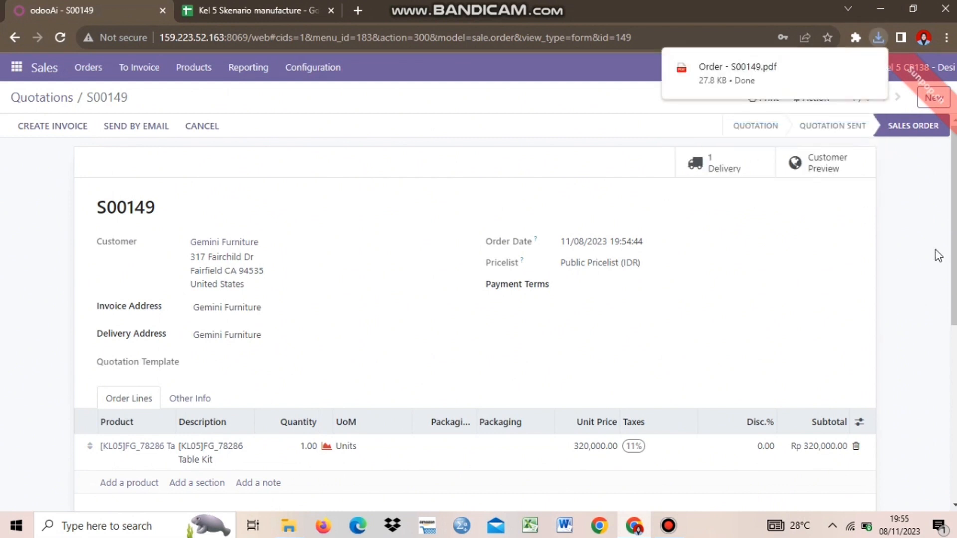
scroll(500, 101, "down", 2)
scroll(500, 100, "up", 2)
Look over the spreadsheet's user sheet and briefly check the Odoo sales order.
left_click(213, 4)
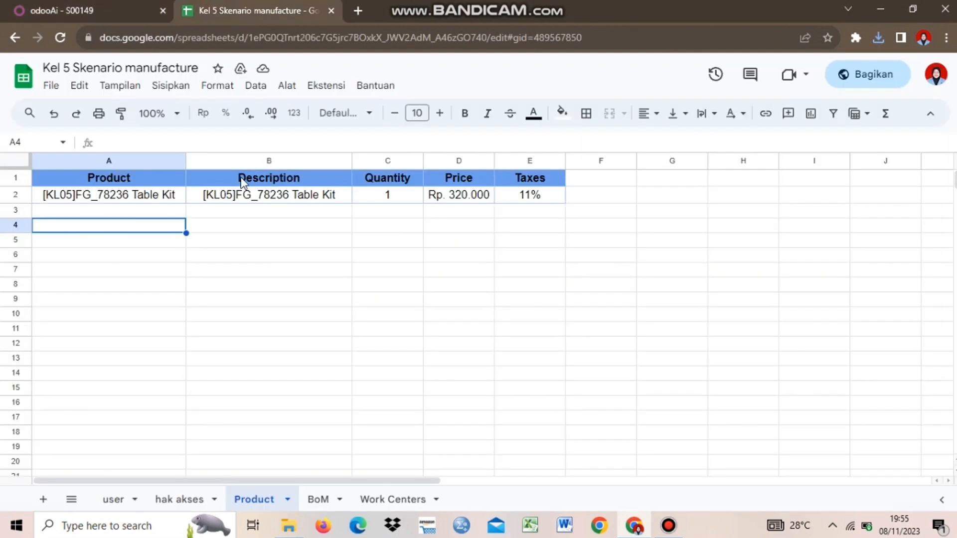
left_click(108, 498)
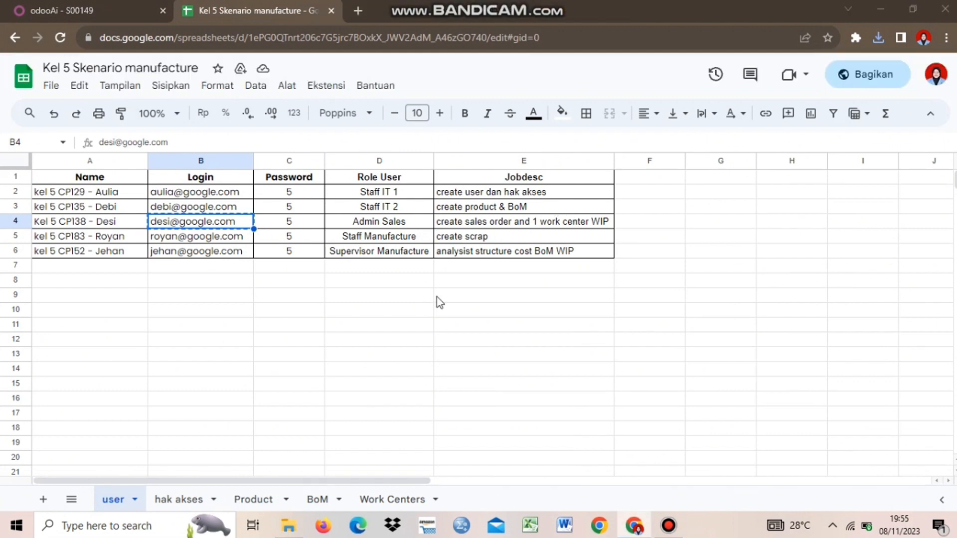
left_click(75, 10)
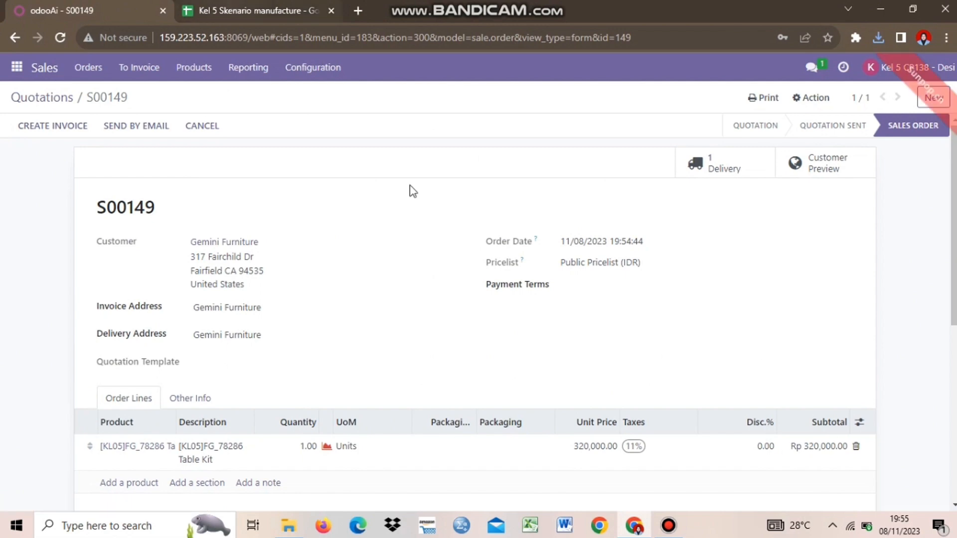
key("ctrl+Tab")
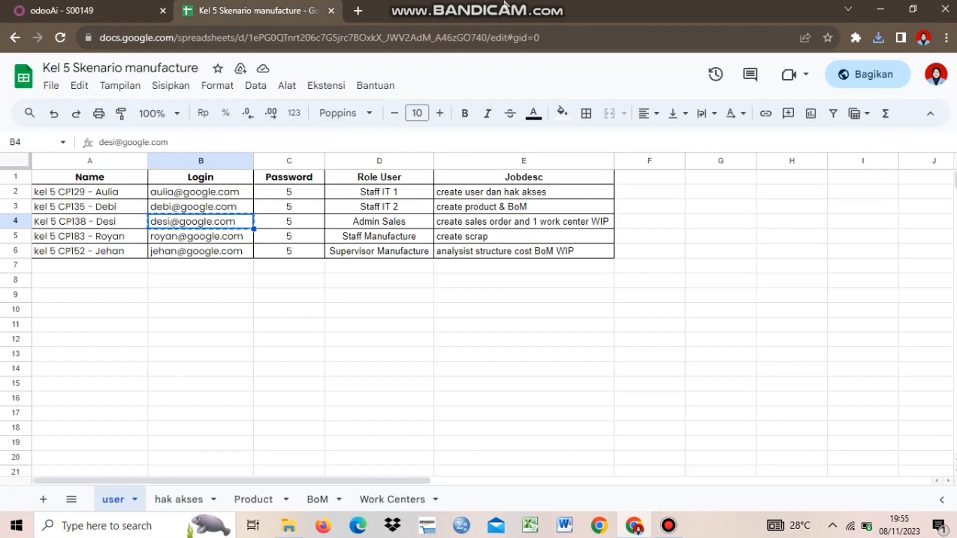
Read work center Production, code WC-05 and its working hours on the Work Centers sheet.
left_click(394, 503)
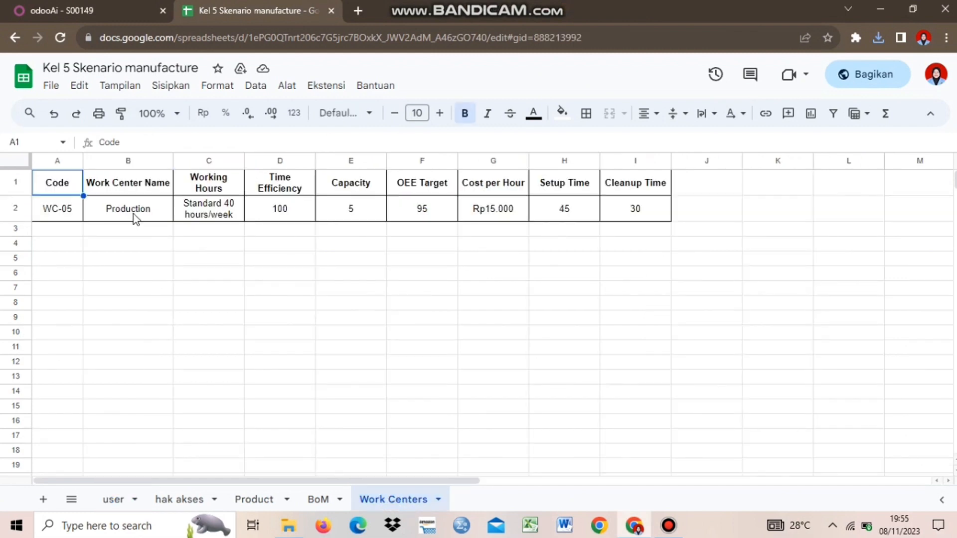
left_click(133, 214)
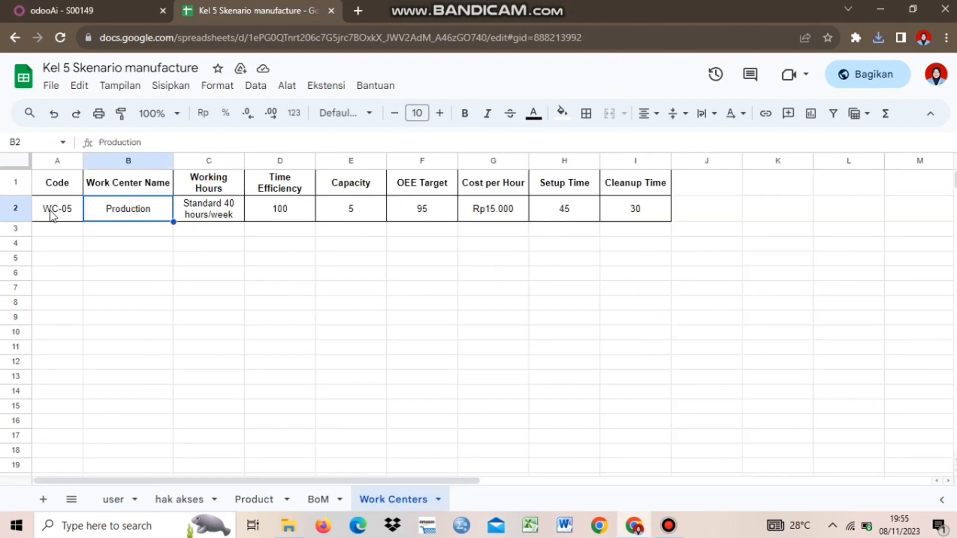
left_click(48, 209)
left_click(156, 210)
left_click(132, 230)
left_click(133, 211)
left_click(216, 221)
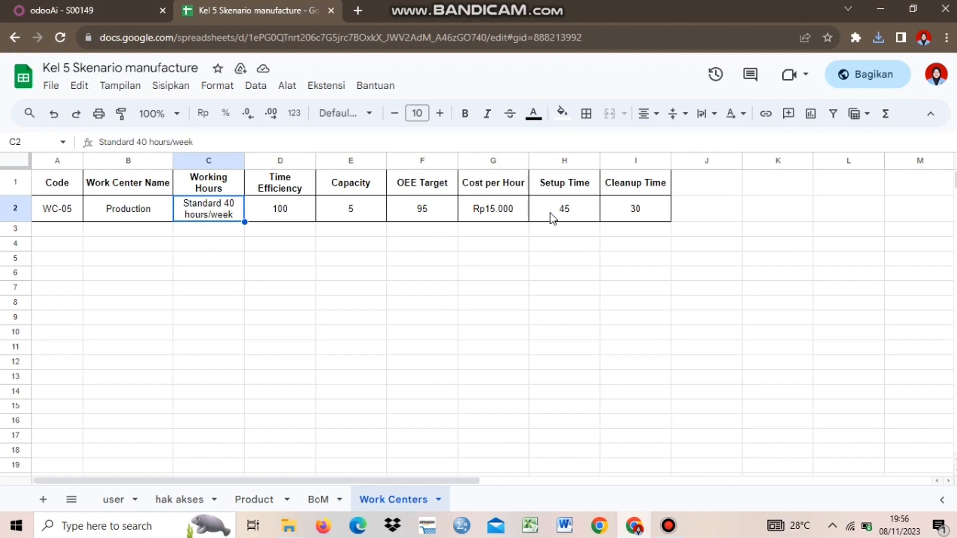
left_click(57, 254)
left_click(294, 283)
left_click(162, 232)
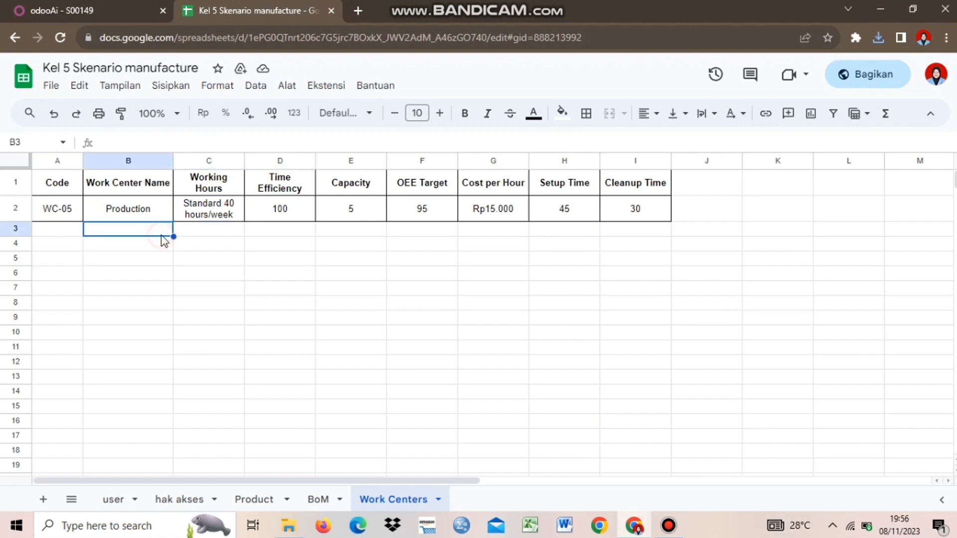
left_click(103, 10)
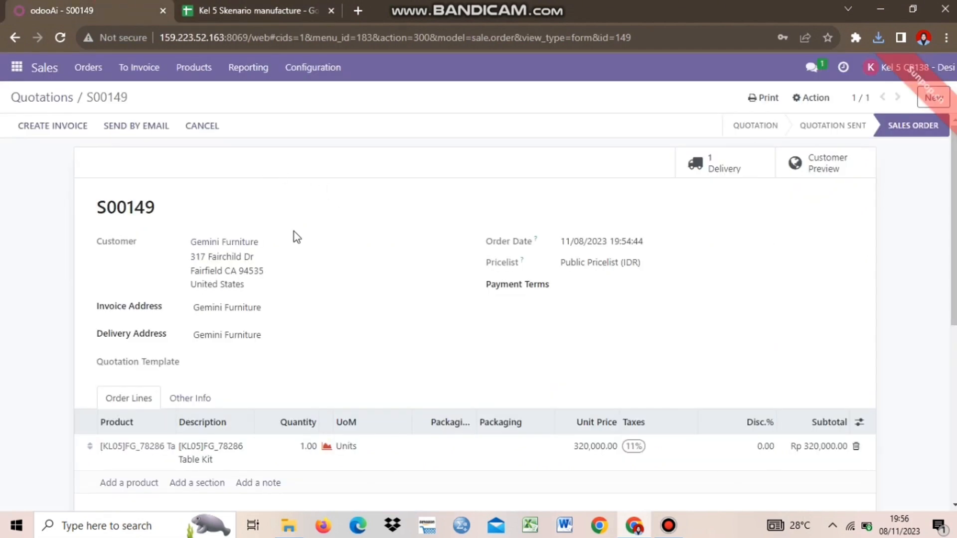
left_click(17, 67)
In Manufacturing, clear the To Do filter and open Configuration > Work Centers.
left_click(33, 254)
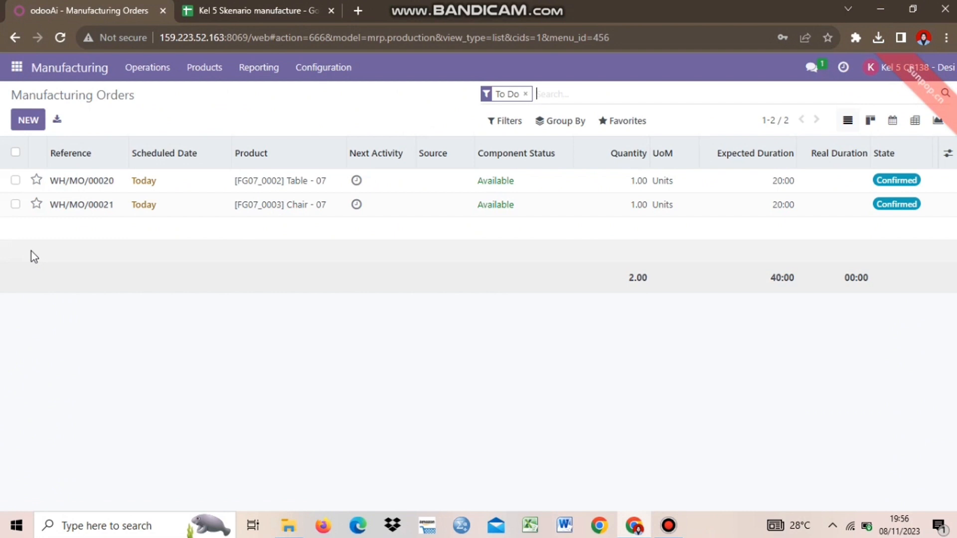
key("BackSpace")
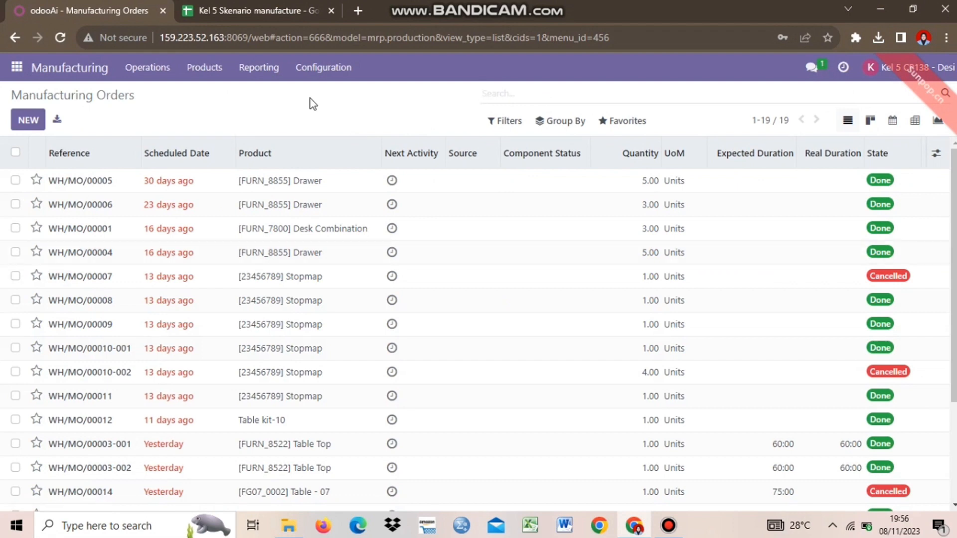
left_click(324, 69)
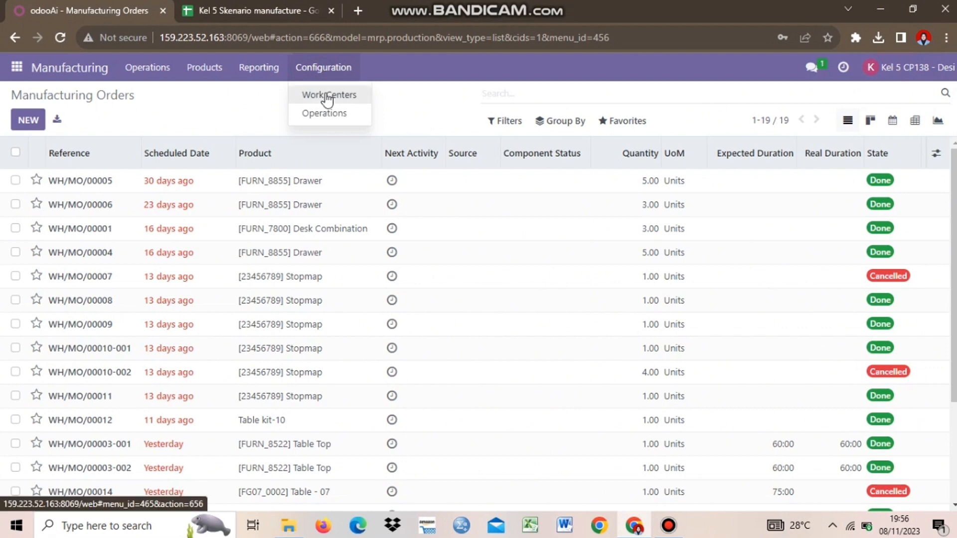
left_click(326, 95)
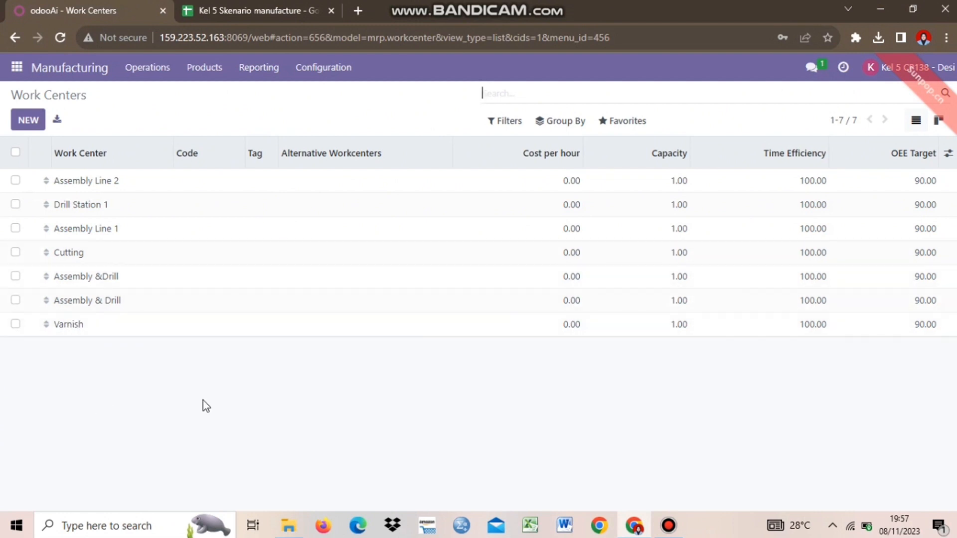
left_click(248, 6)
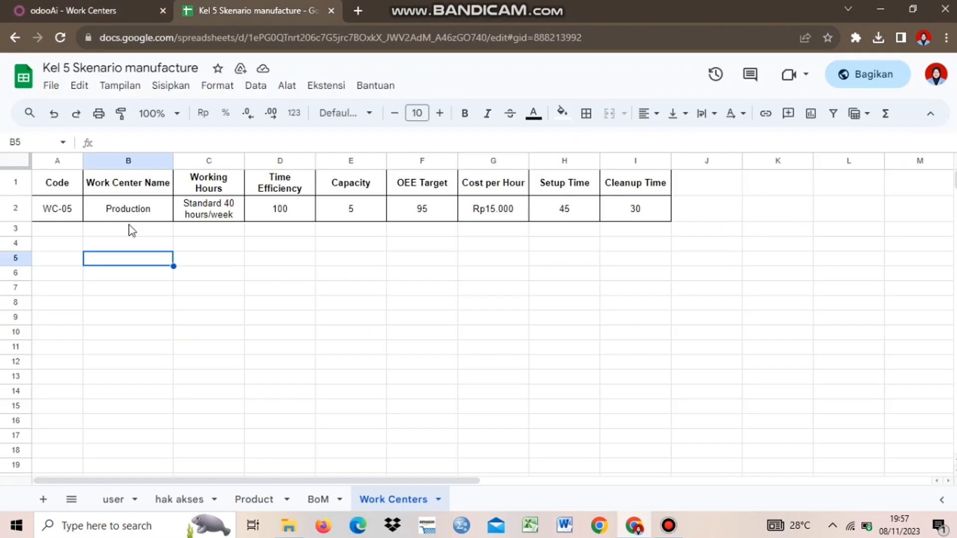
left_click(130, 228)
left_click(104, 6)
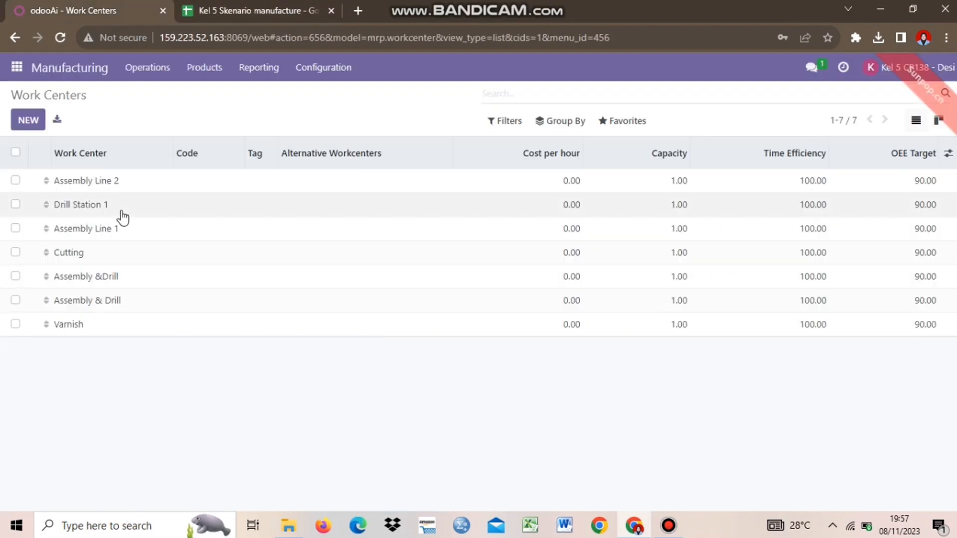
Start a new work center named Production with code WC-05.
left_click(27, 122)
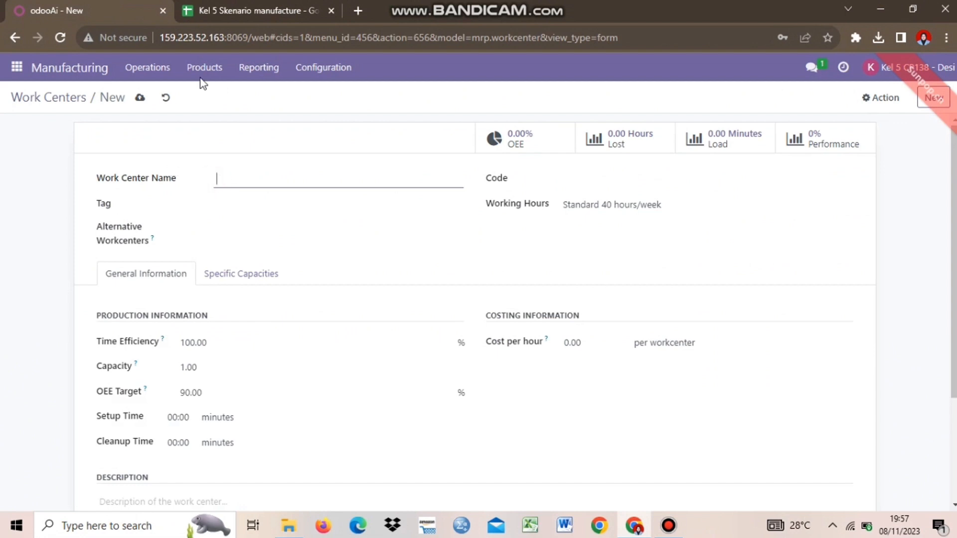
left_click(254, 10)
left_click(75, 10)
type("Produ")
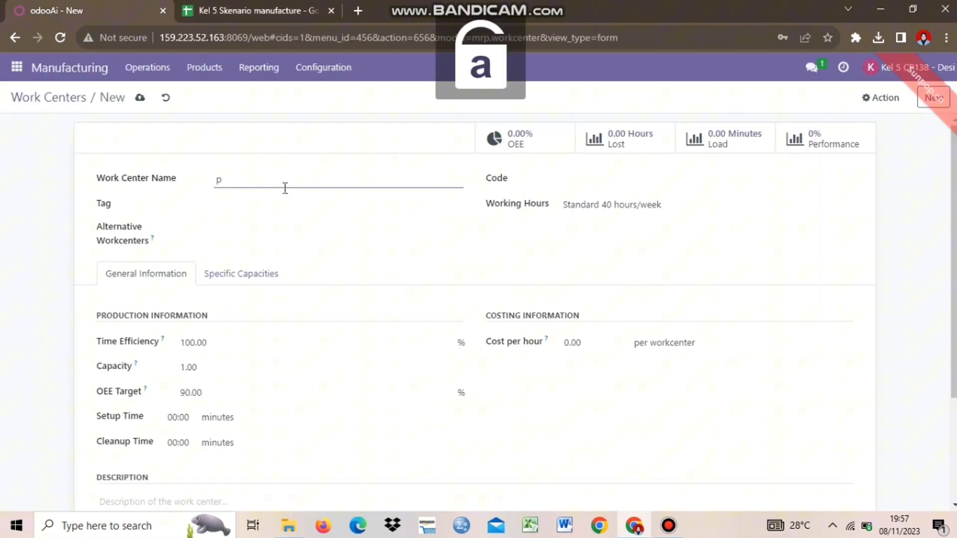
type("ctiomn")
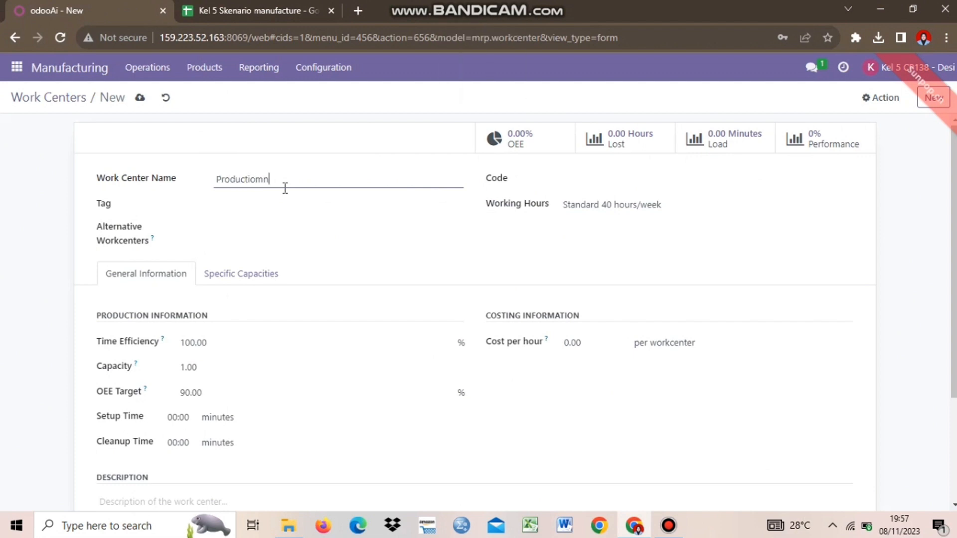
key("BackSpace")
key("BackSpace")
type("n")
left_click(551, 184)
left_click(589, 179)
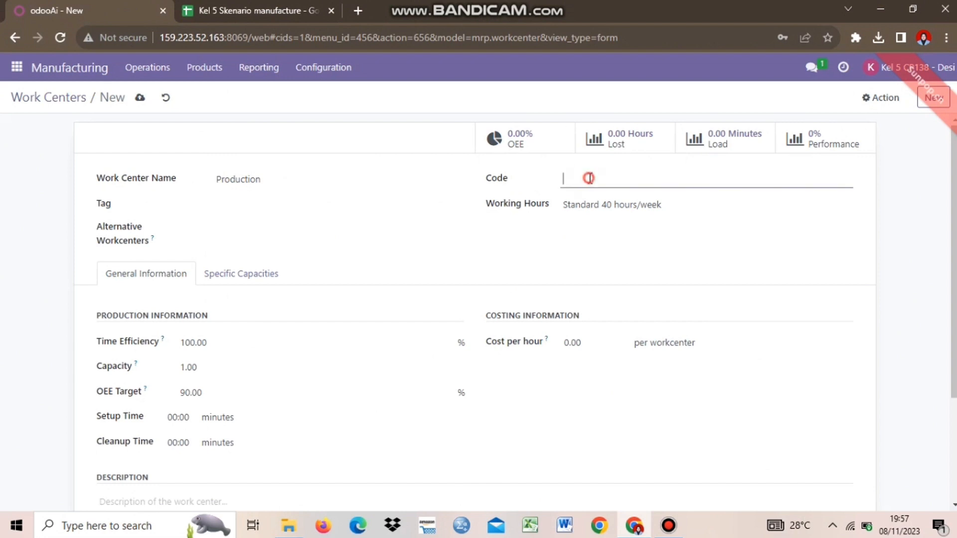
key("Caps_Lock")
type("WC-05")
Leave alternative work centers empty and keep Standard 40 hours/week working hours.
left_click(252, 228)
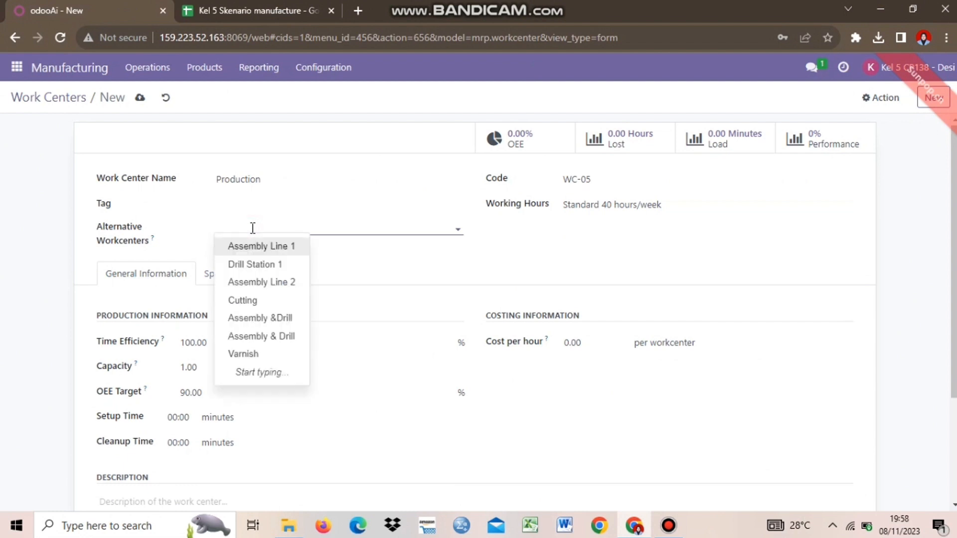
left_click(372, 245)
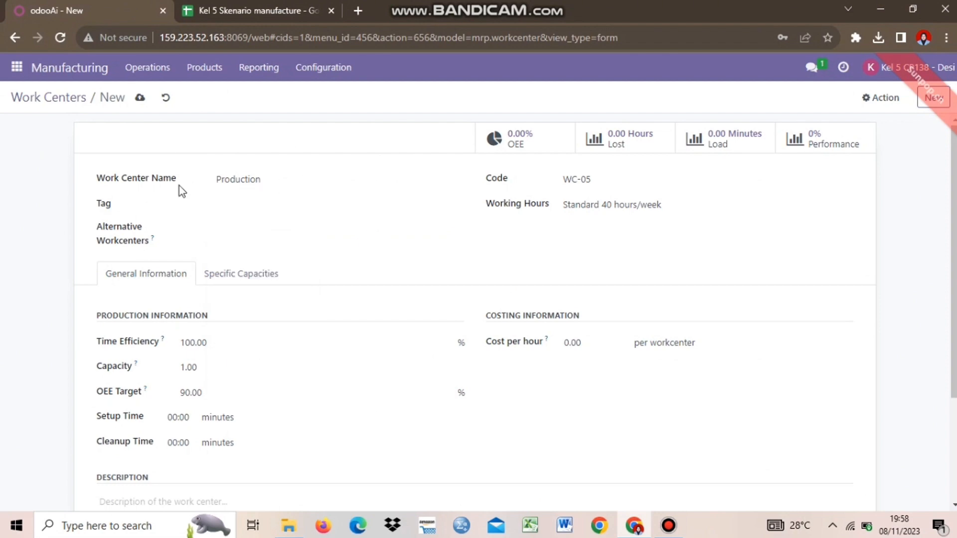
left_click(287, 225)
left_click(439, 256)
left_click(244, 228)
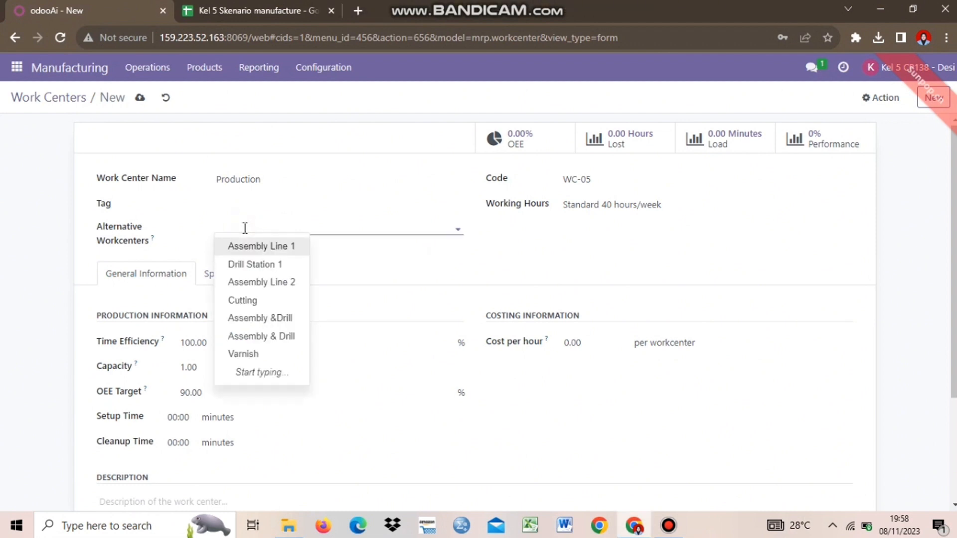
left_click(428, 265)
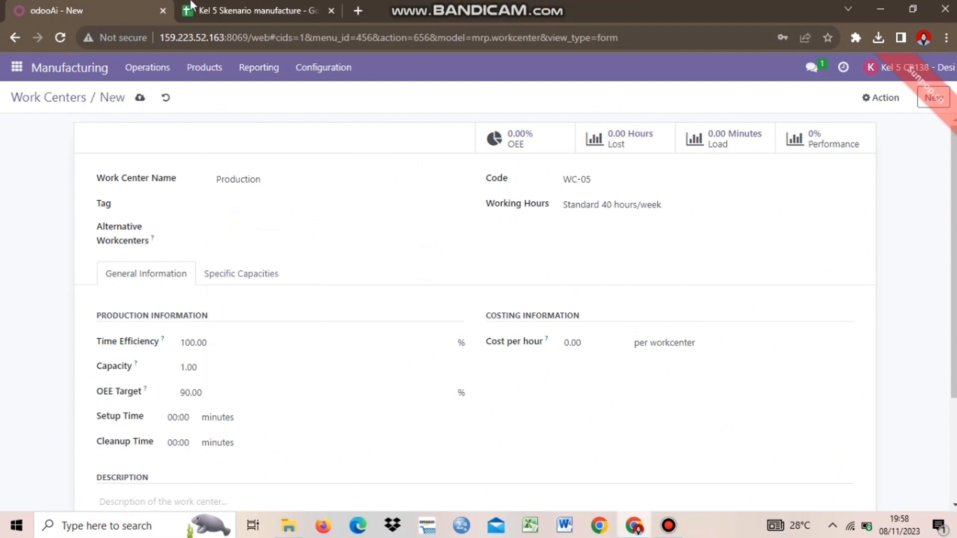
left_click(581, 205)
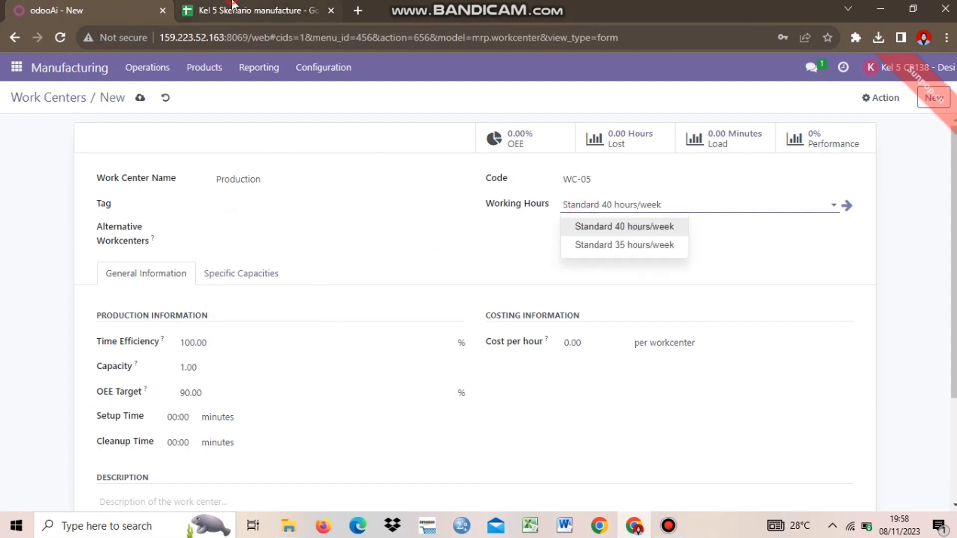
left_click(232, 10)
left_click(228, 218)
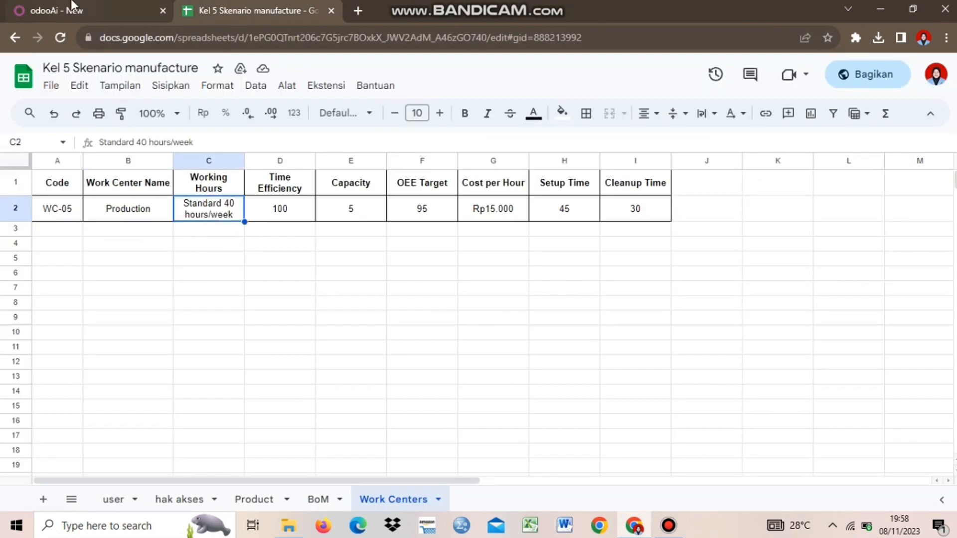
left_click(74, 10)
left_click(657, 205)
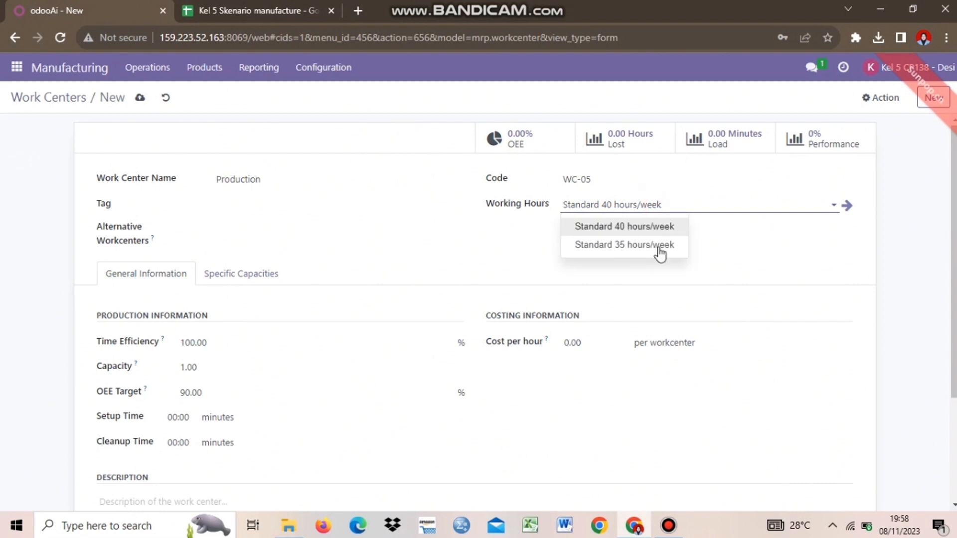
left_click(766, 241)
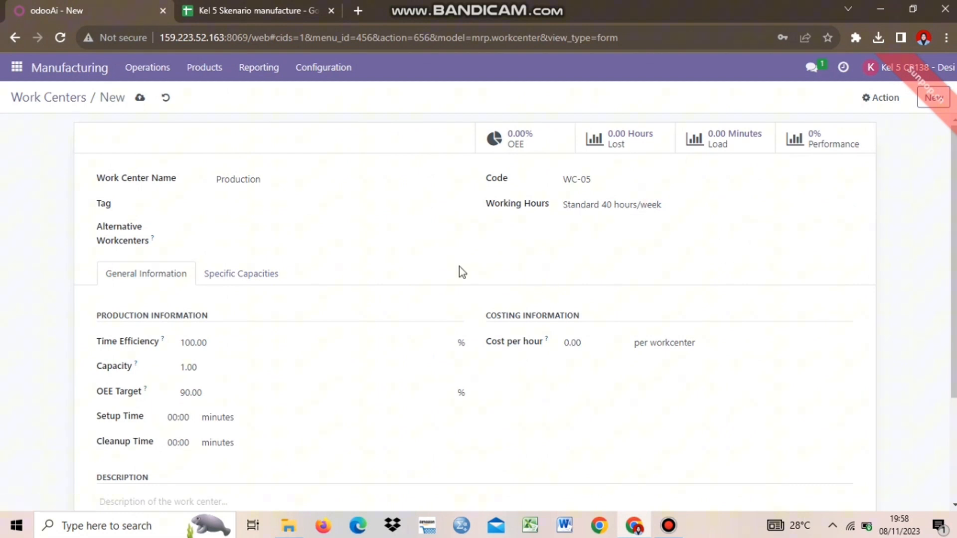
Review the work center's Time Efficiency field against the spreadsheet values.
scroll(333, 284, "down", 3)
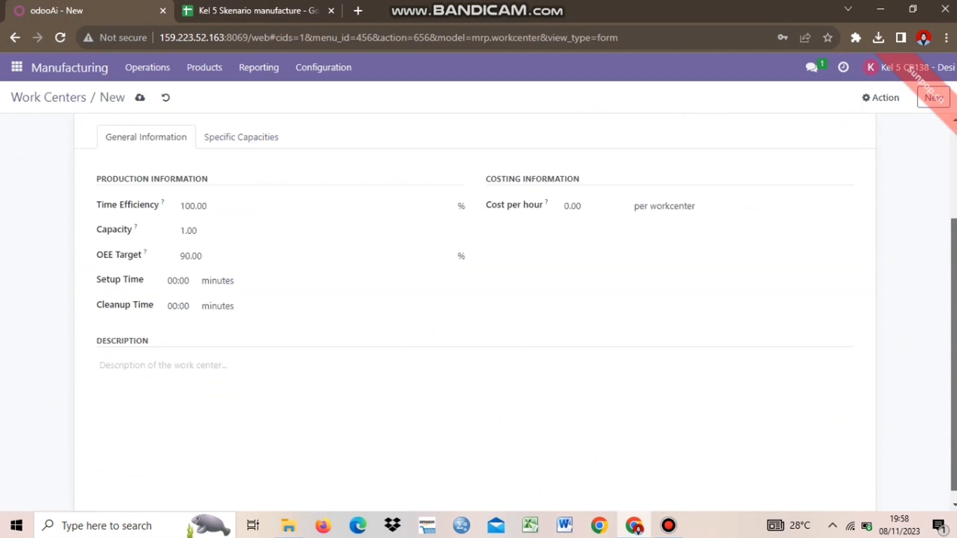
scroll(333, 284, "up", 1)
left_click(180, 243)
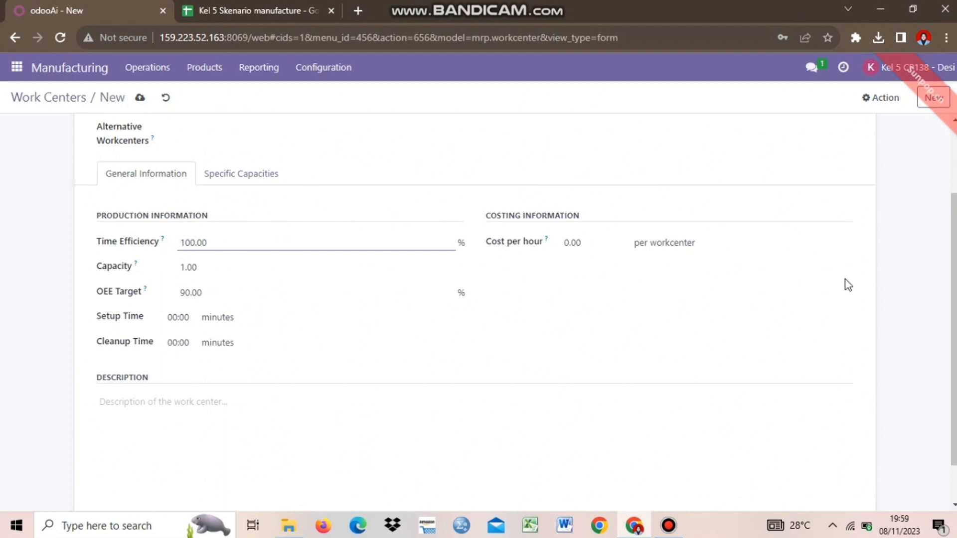
scroll(658, 299, "up", 2)
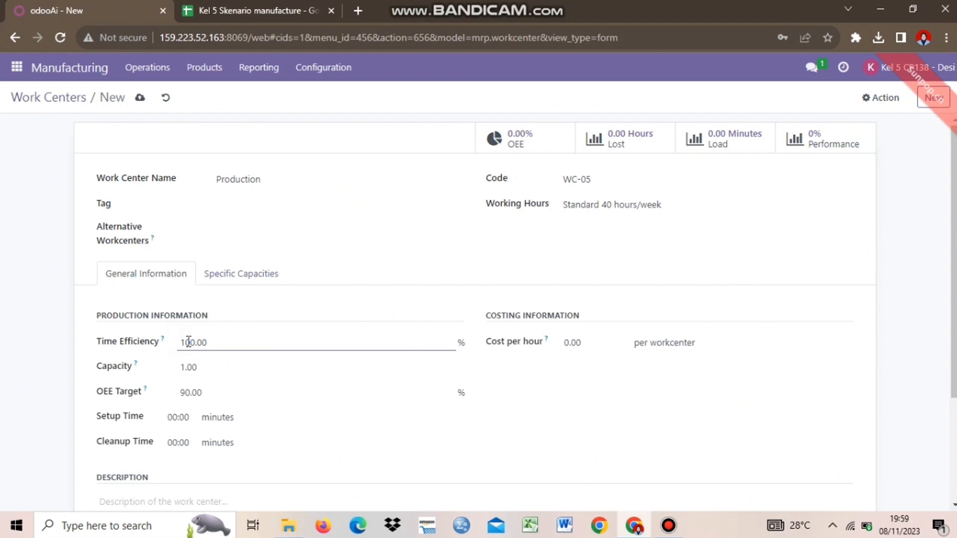
left_click(235, 10)
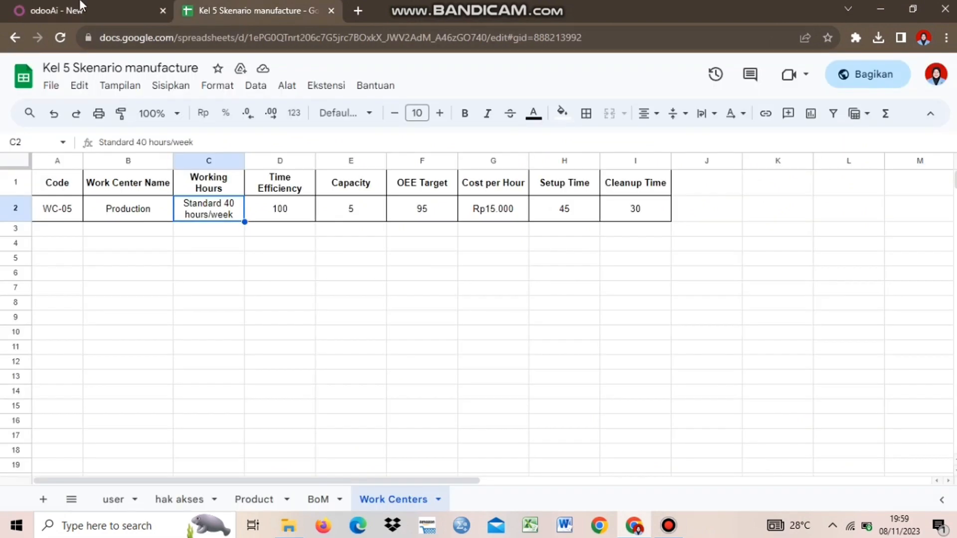
left_click(79, 10)
Set Capacity to 5 and look up the OEE Target of 95 in the spreadsheet.
left_click(220, 376)
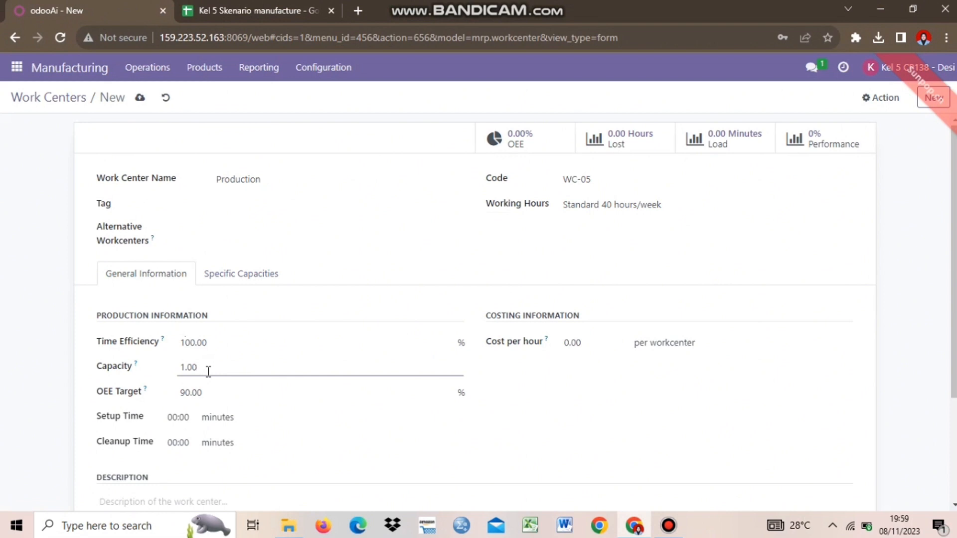
left_click(246, 7)
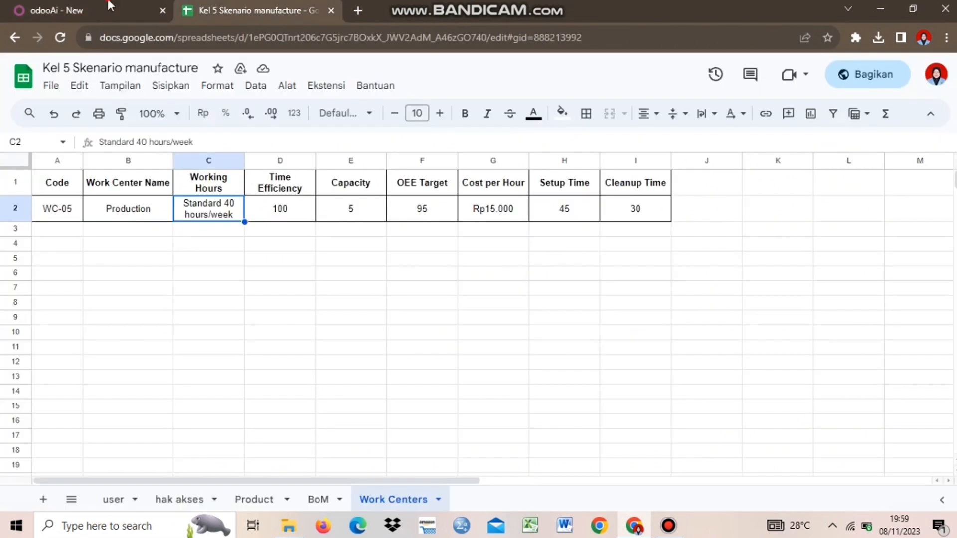
left_click(109, 10)
key("BackSpace")
key("BackSpace")
key("BackSpace")
key("BackSpace")
type("5")
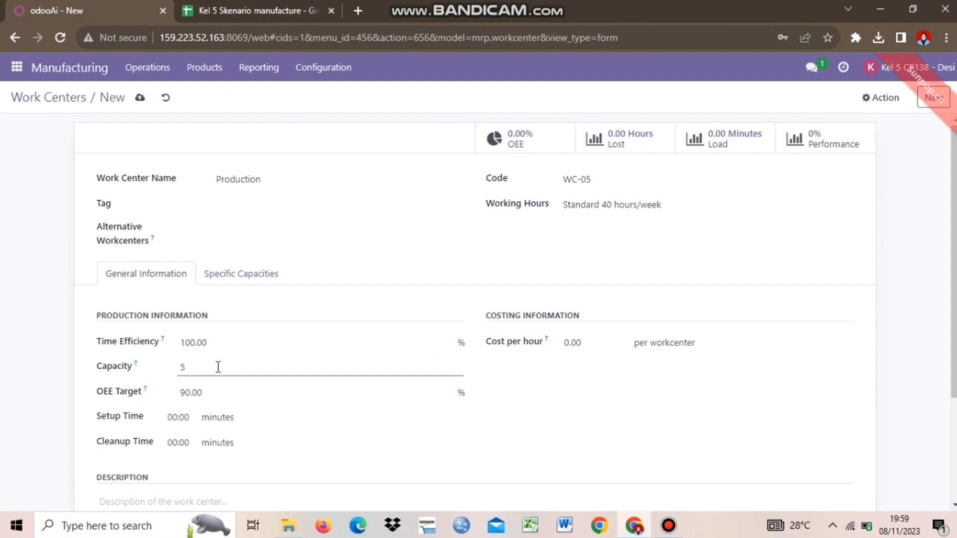
left_click(214, 390)
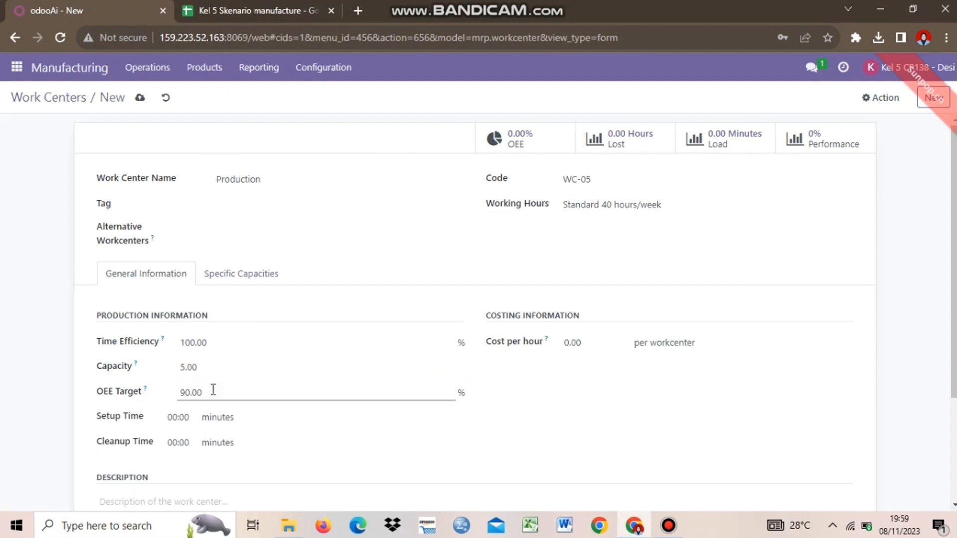
left_click(244, 10)
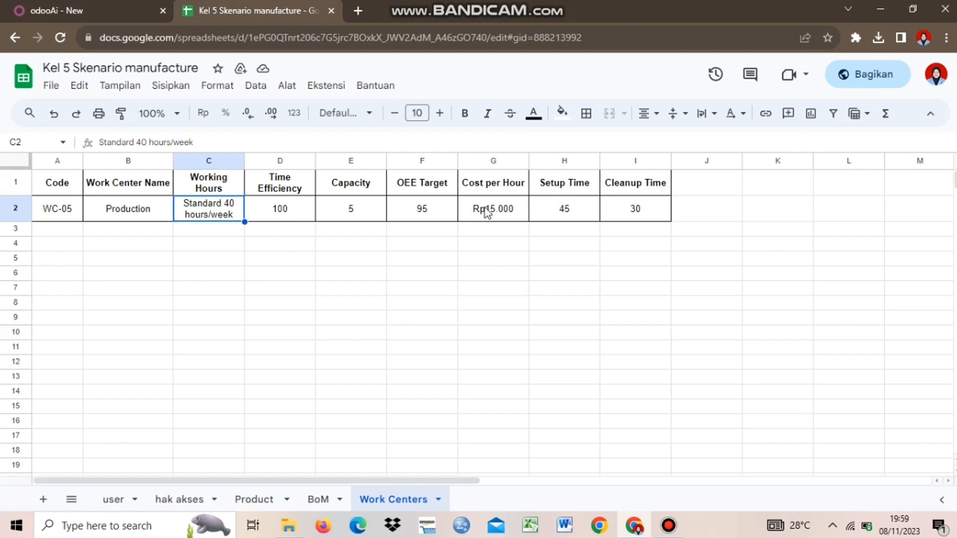
left_click(433, 209)
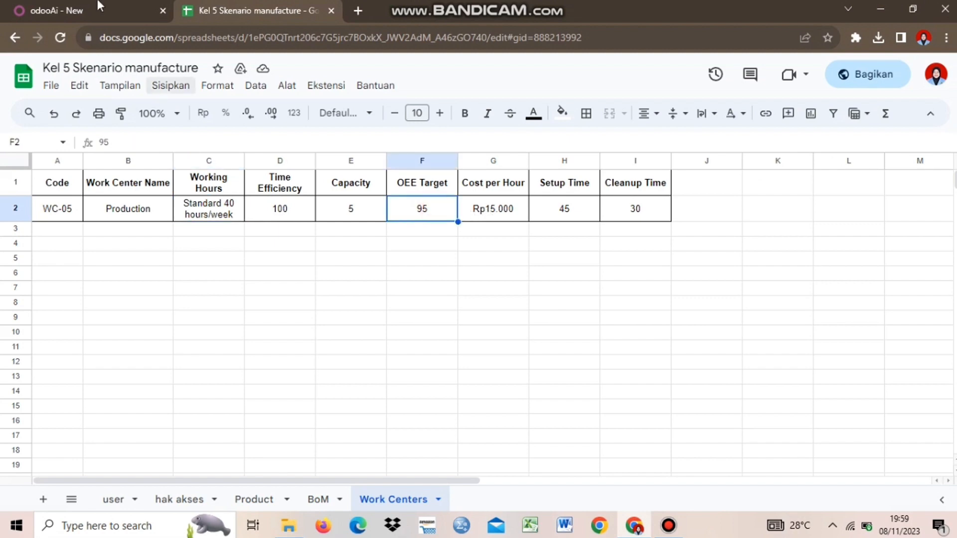
key("ctrl+Tab")
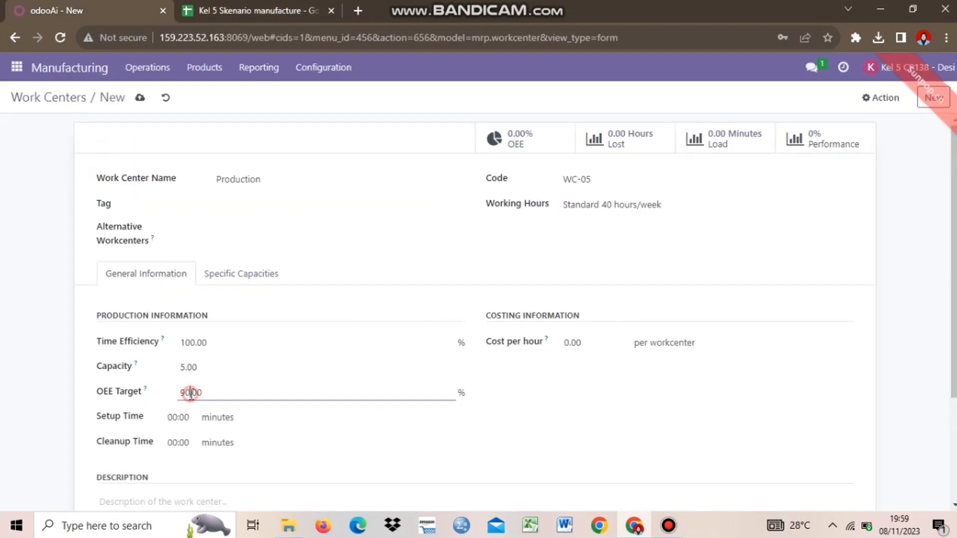
Confirm the OEE target of 95 and set Setup Time to 45:00 from the spreadsheet.
type("5")
left_click(589, 454)
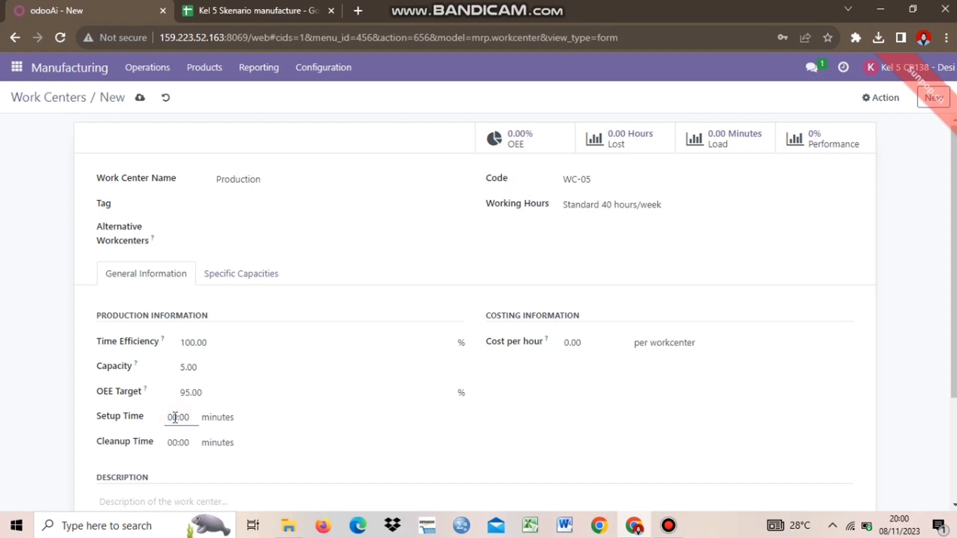
left_click(252, 6)
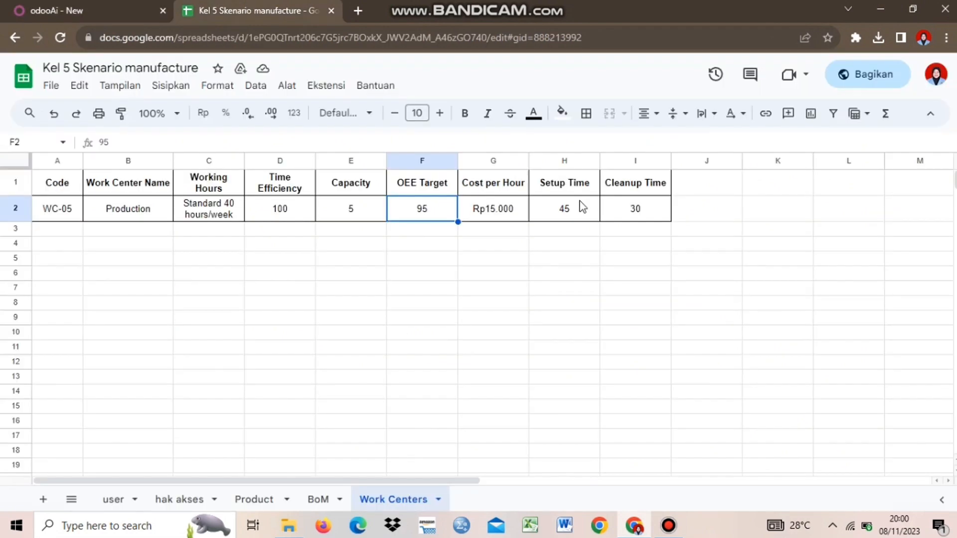
left_click(581, 206)
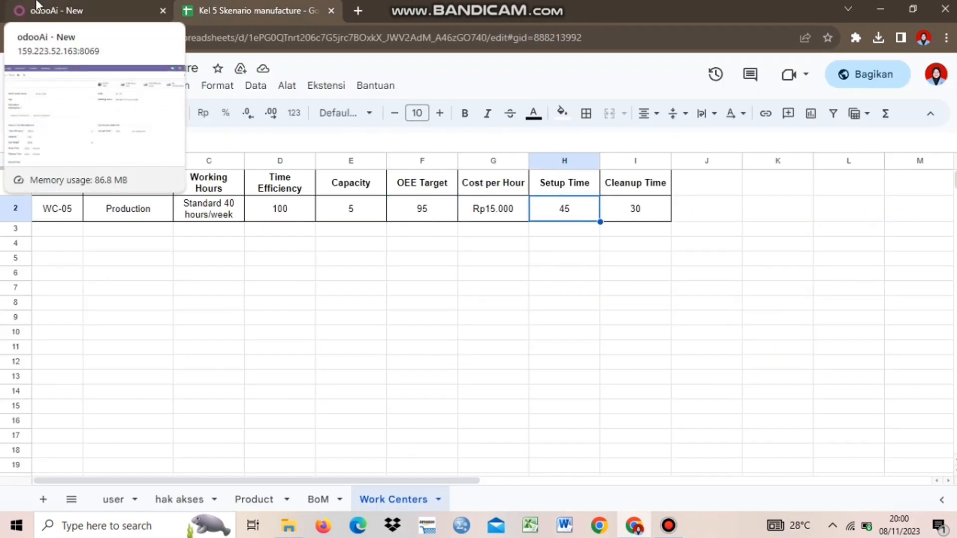
left_click(36, 5)
left_click(175, 415)
key("BackSpace")
key("BackSpace")
type("45:00")
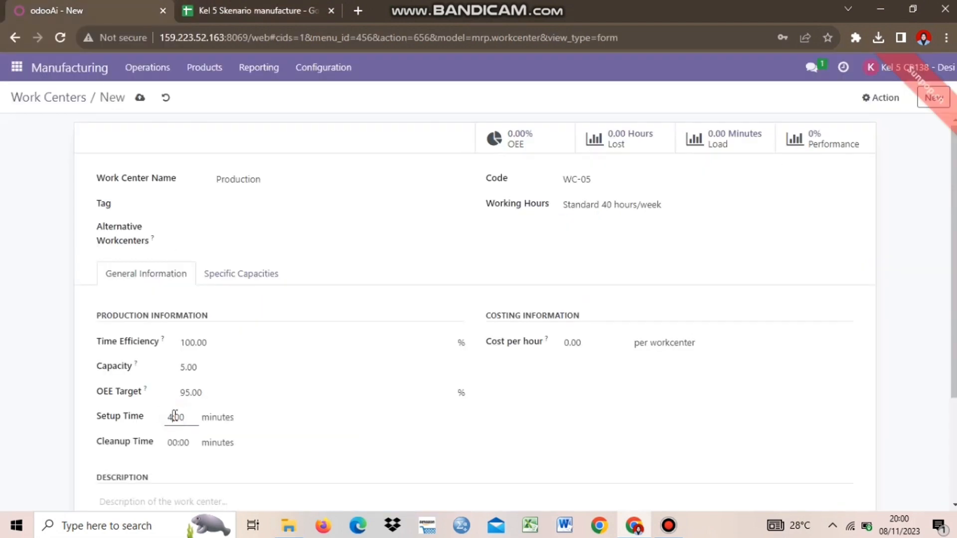
left_click(240, 6)
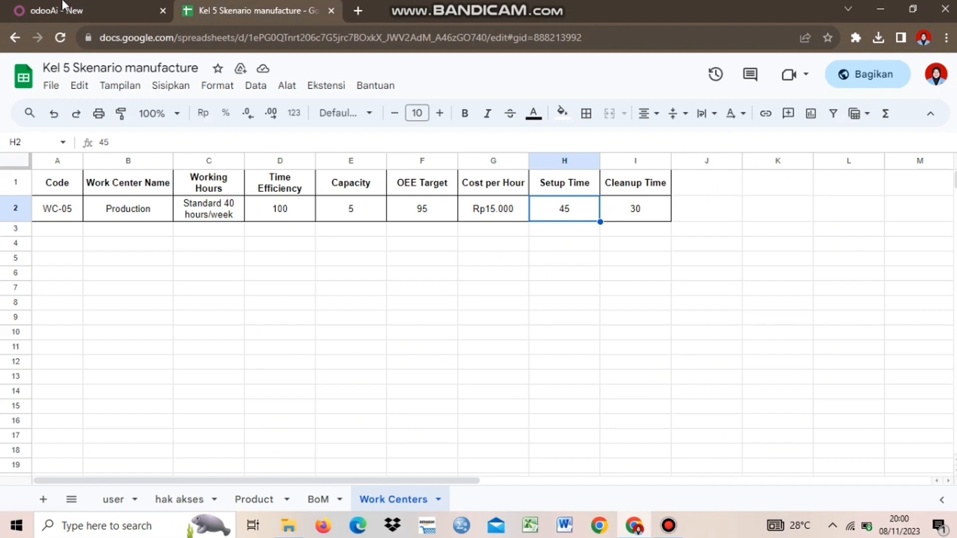
left_click(63, 5)
left_click(405, 457)
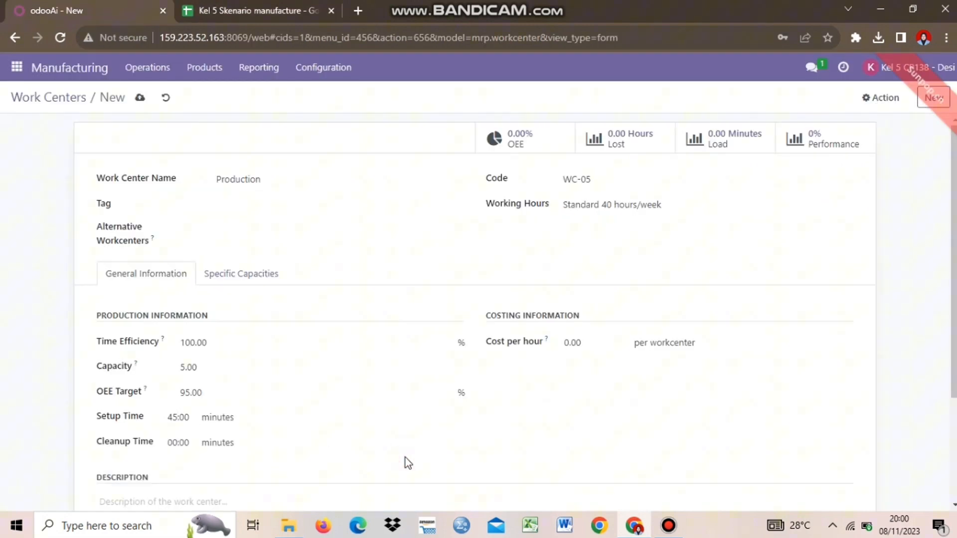
Set the Cleanup Time to 30:00.
left_click(179, 443)
key("BackSpace")
key("BackSpace")
type("30")
left_click(261, 9)
left_click(55, 7)
Enter a Cost per hour of 15,000.00, checked against the spreadsheet.
left_click(577, 340)
key("BackSpace")
key("BackSpace")
key("BackSpace")
key("BackSpace")
left_click(299, 5)
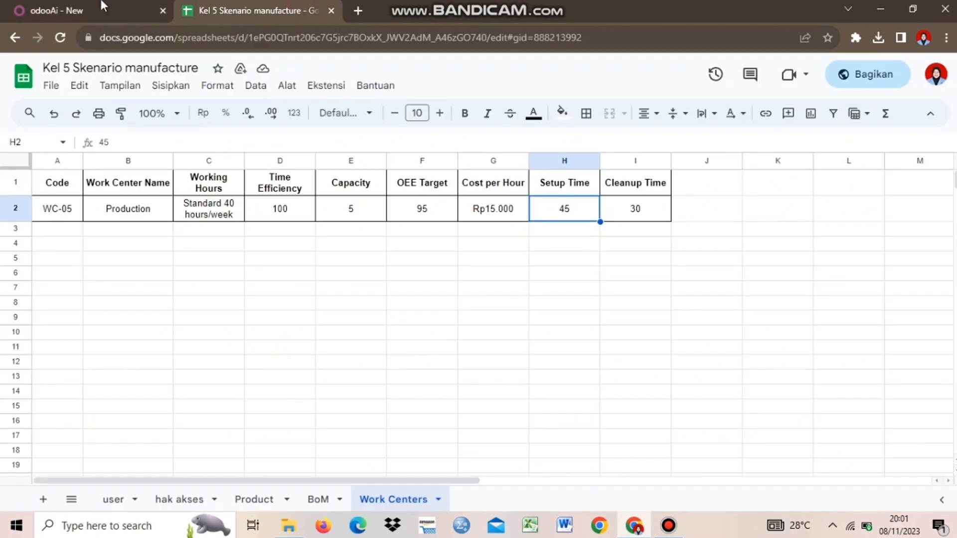
left_click(101, 5)
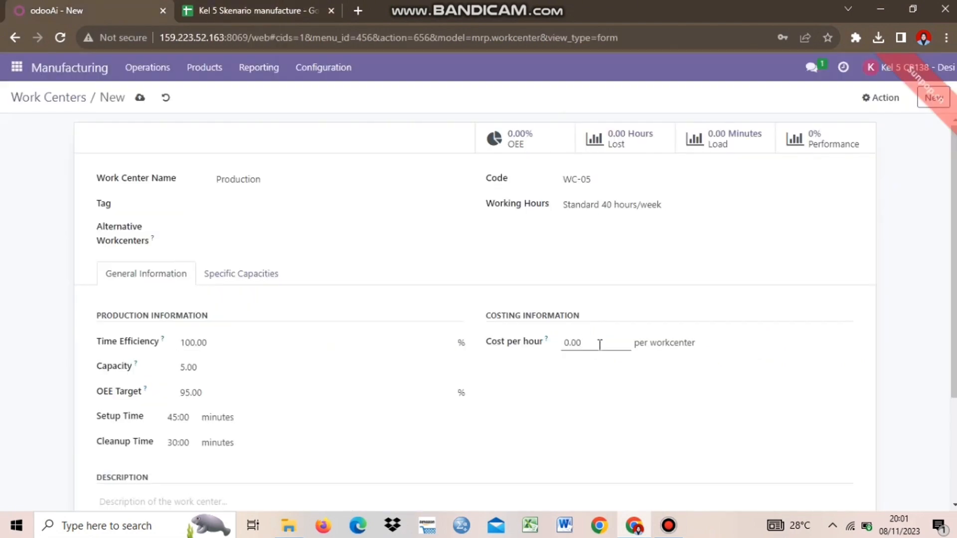
key("BackSpace")
key("BackSpace")
key("BackSpace")
key("BackSpace")
type("1500")
key("BackSpace")
key("BackSpace")
type("000")
left_click(737, 443)
scroll(475, 309, "down", 2)
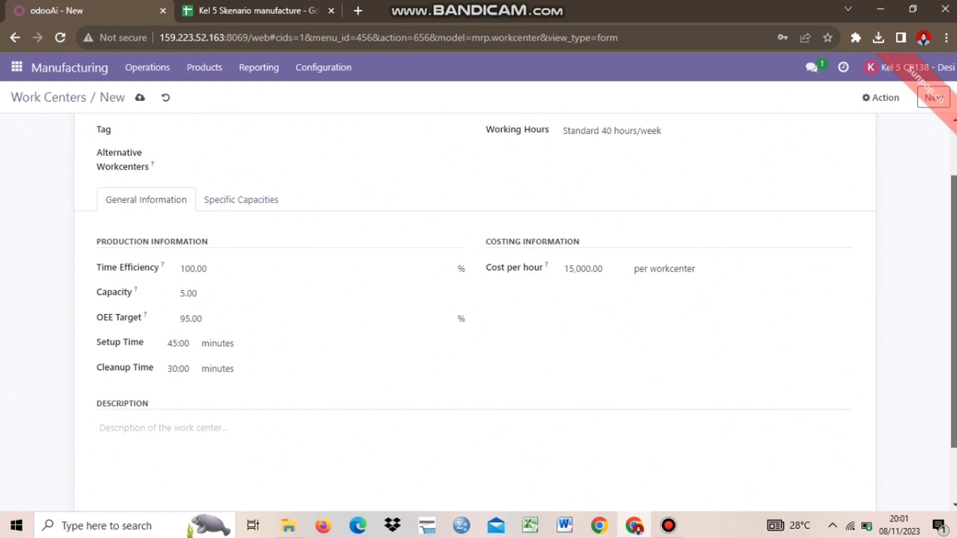
scroll(474, 309, "up", 2)
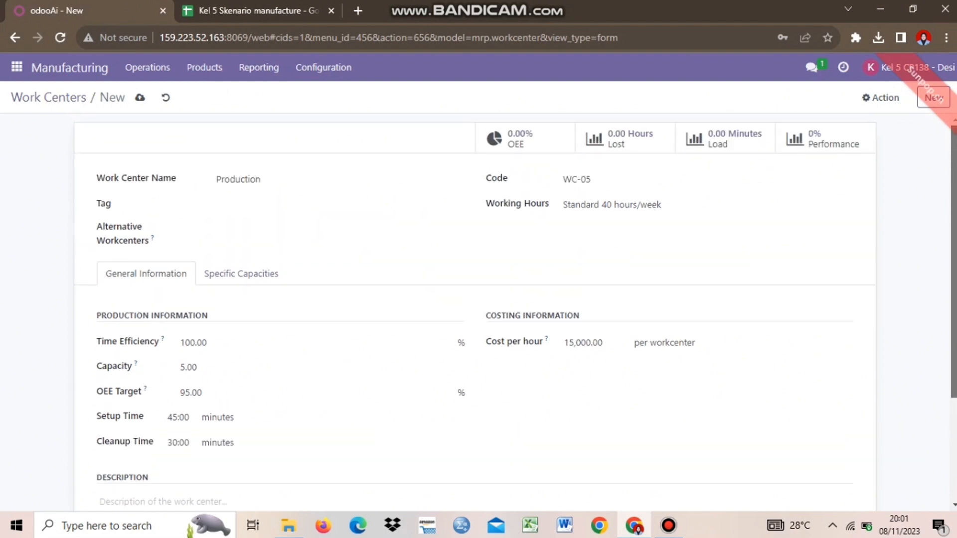
left_click(280, 7)
Save the Production work center and select it in the Work Centers list.
left_click(81, 8)
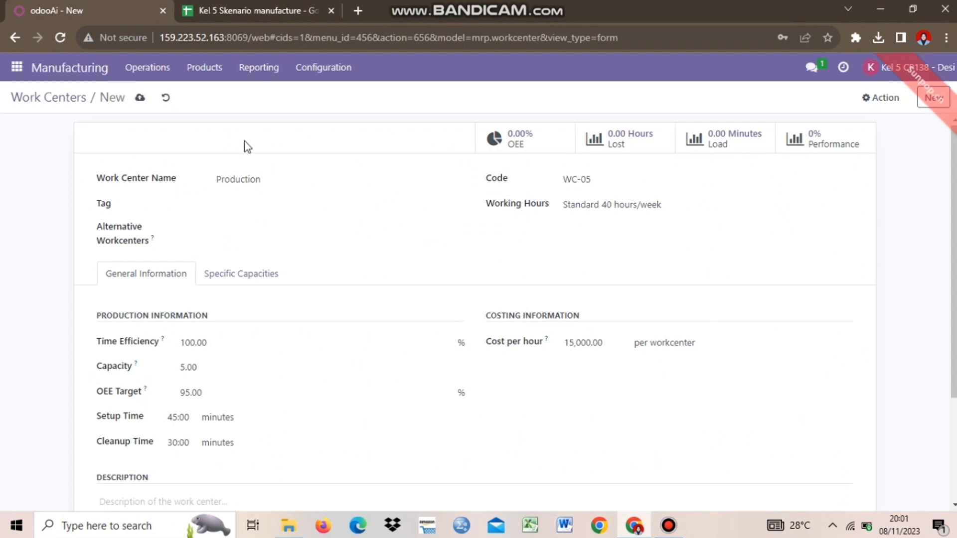
left_click(140, 98)
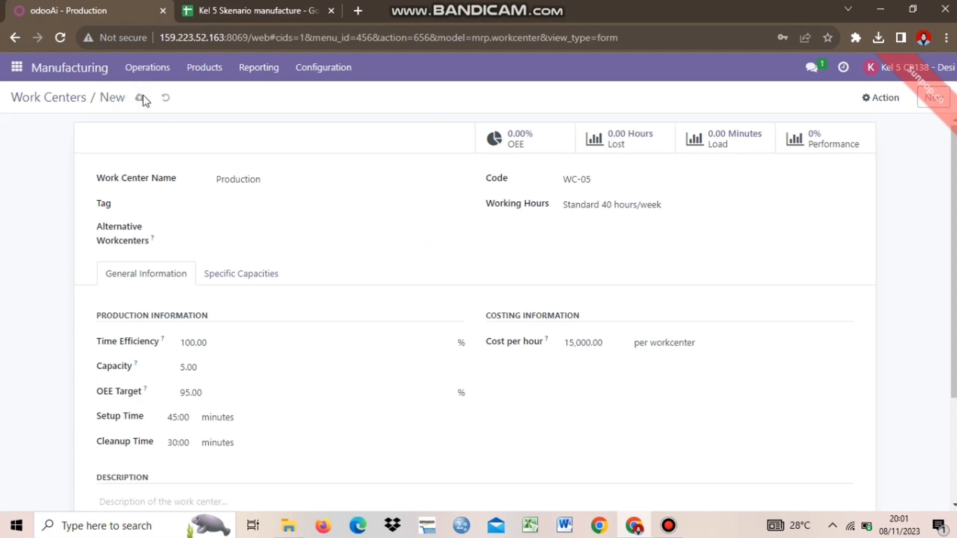
left_click(47, 100)
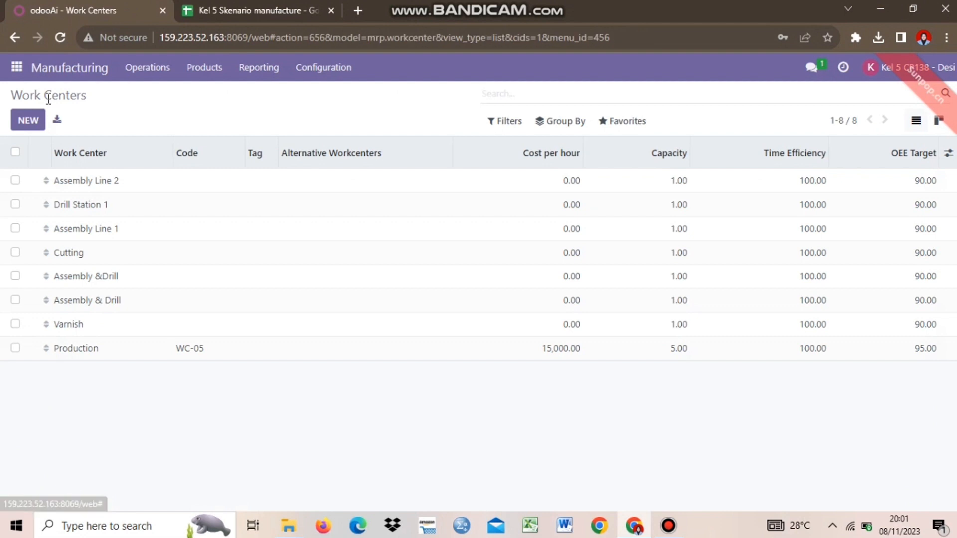
left_click(16, 349)
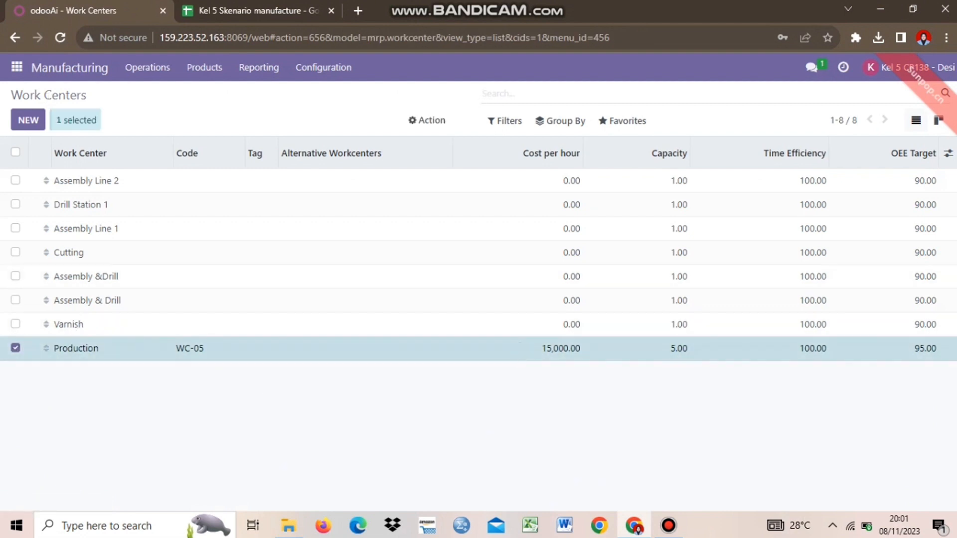
Show the Setup Time, Cleanup Time and Productive Time optional columns in the list.
left_click(949, 156)
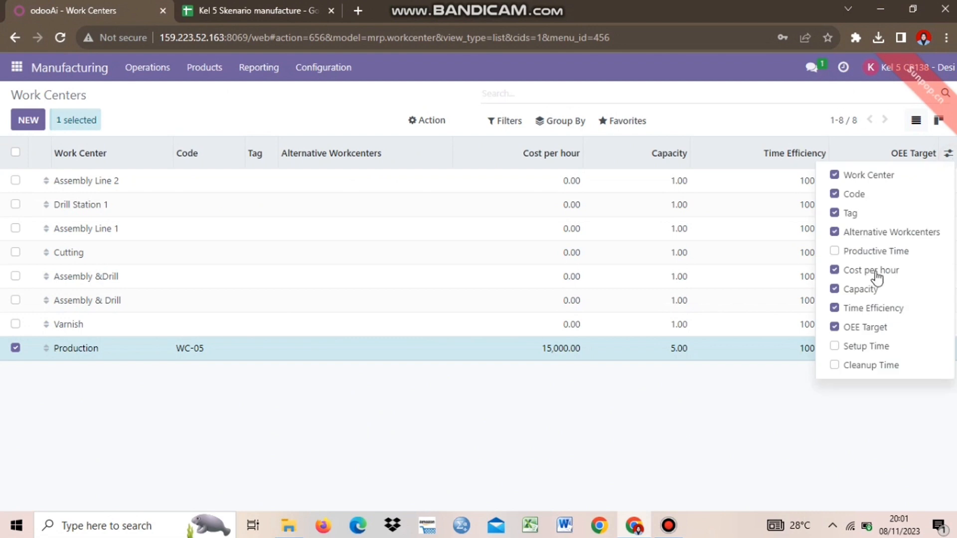
left_click(852, 346)
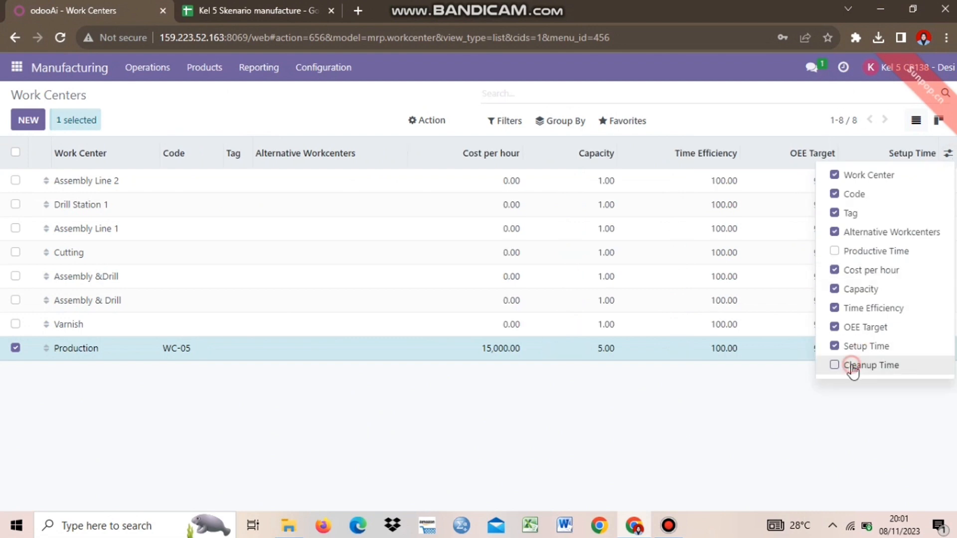
left_click(851, 368)
left_click(866, 258)
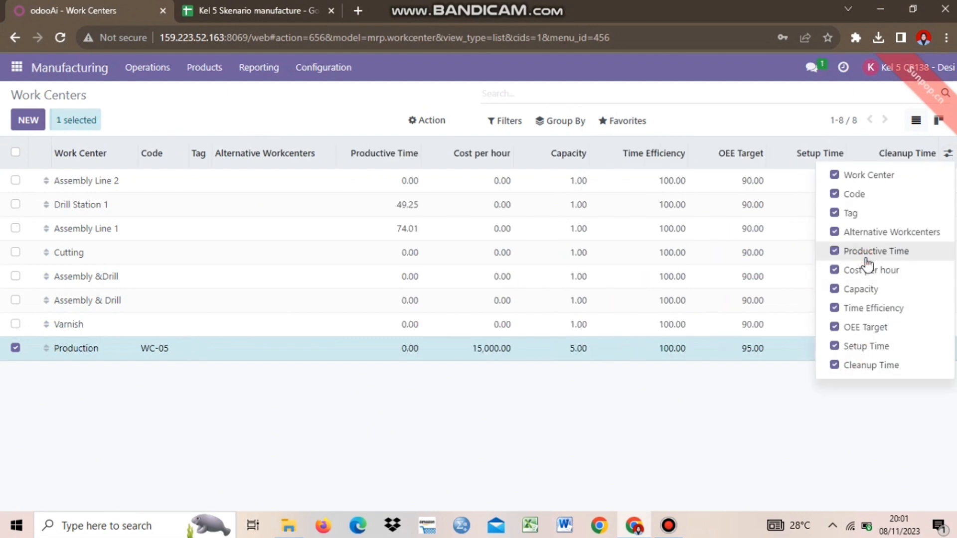
left_click(611, 398)
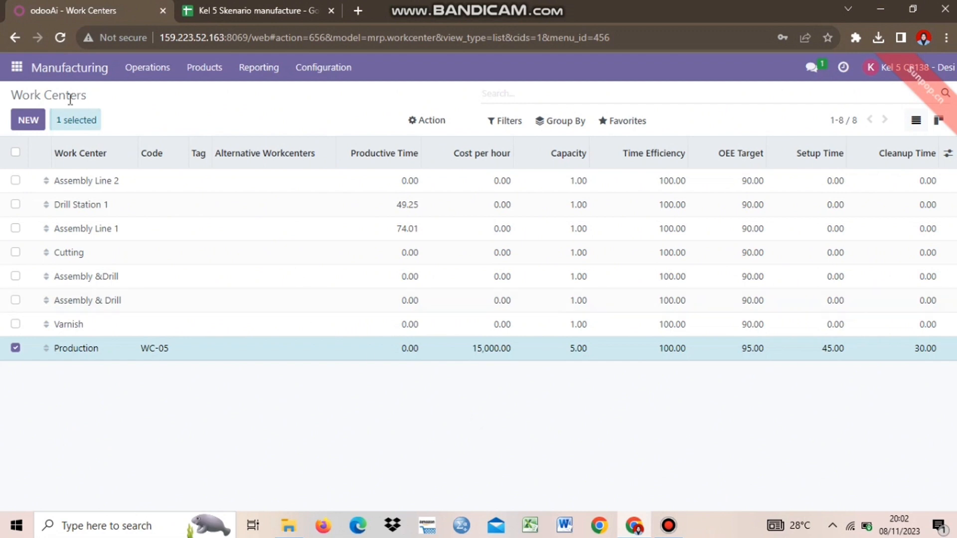
In Discuss, start a direct message with the Staff Manufacture user from the spreadsheet's user sheet.
left_click(16, 67)
left_click(22, 100)
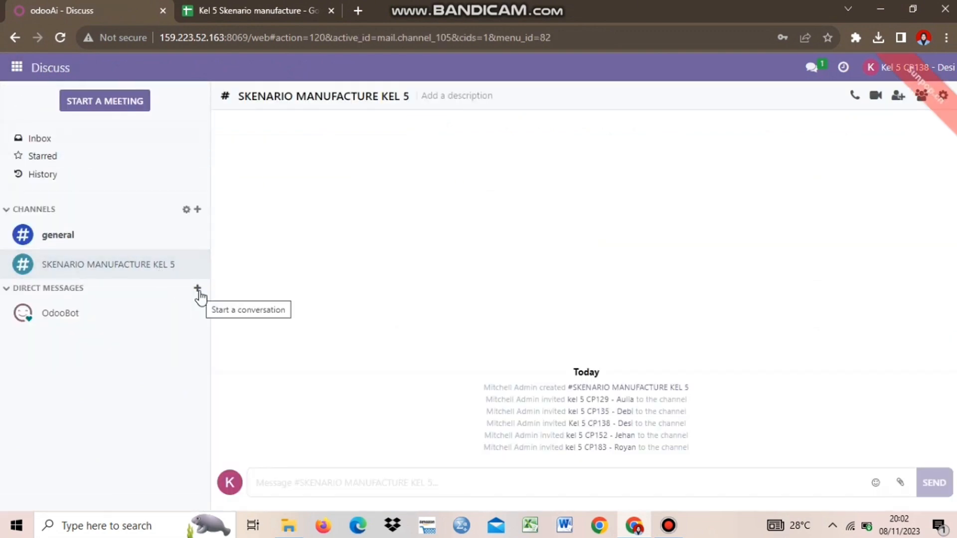
left_click(251, 5)
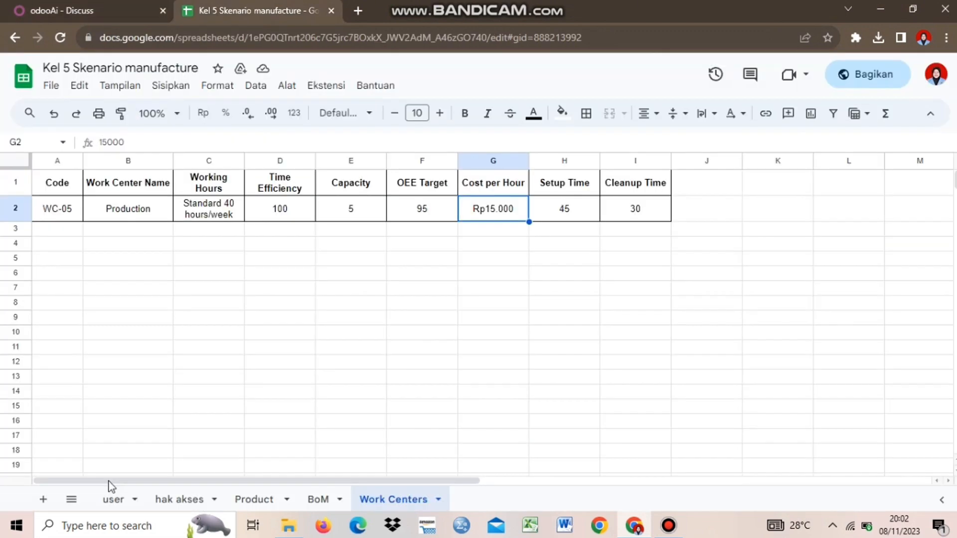
left_click(113, 500)
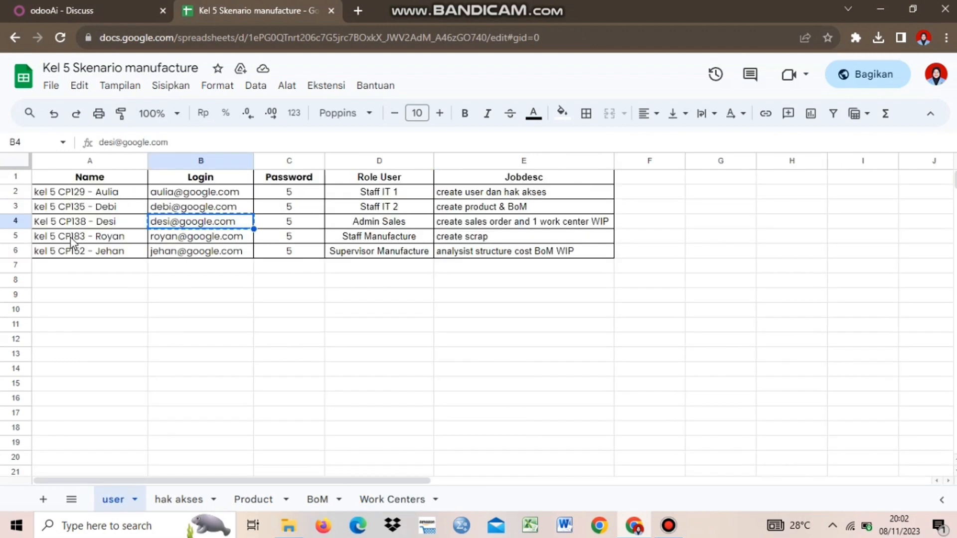
left_click(70, 237)
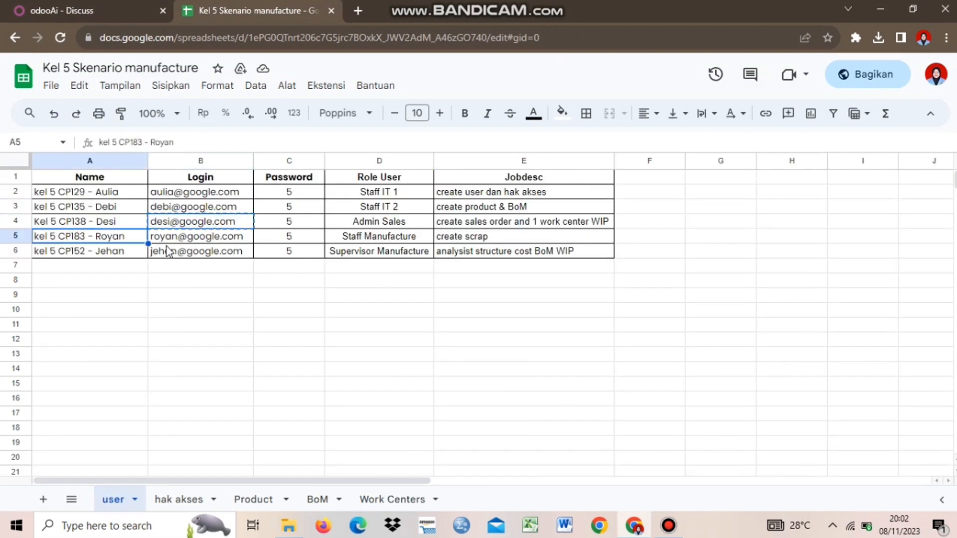
left_click(80, 10)
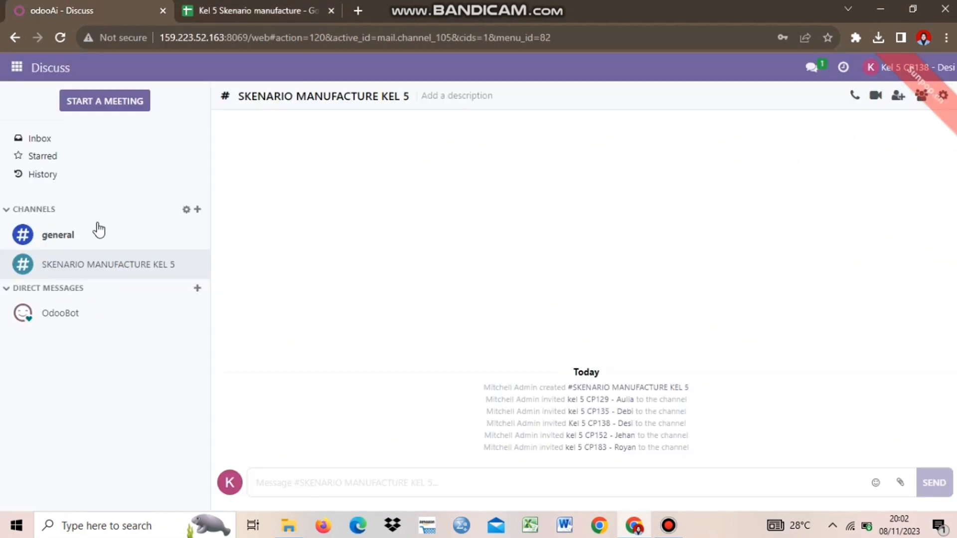
left_click(198, 290)
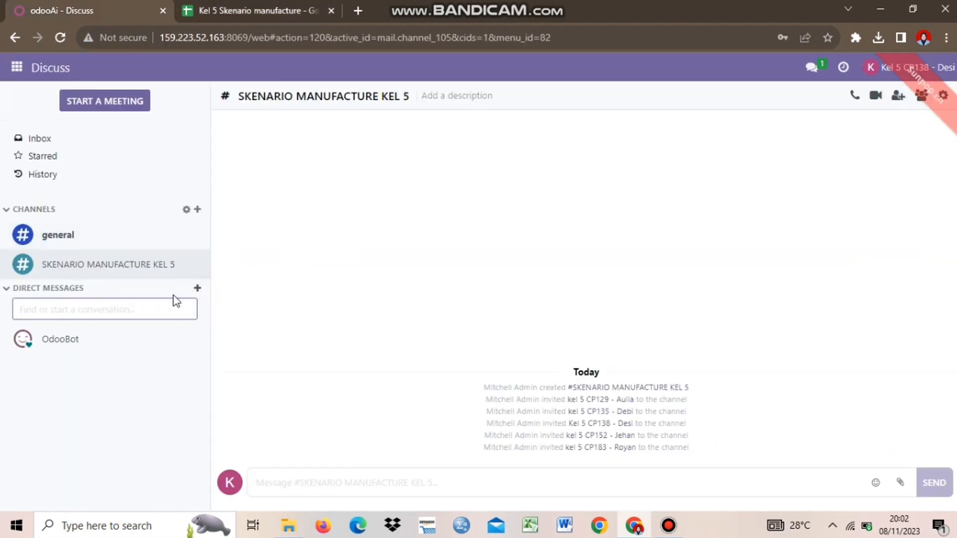
type("ROYAN")
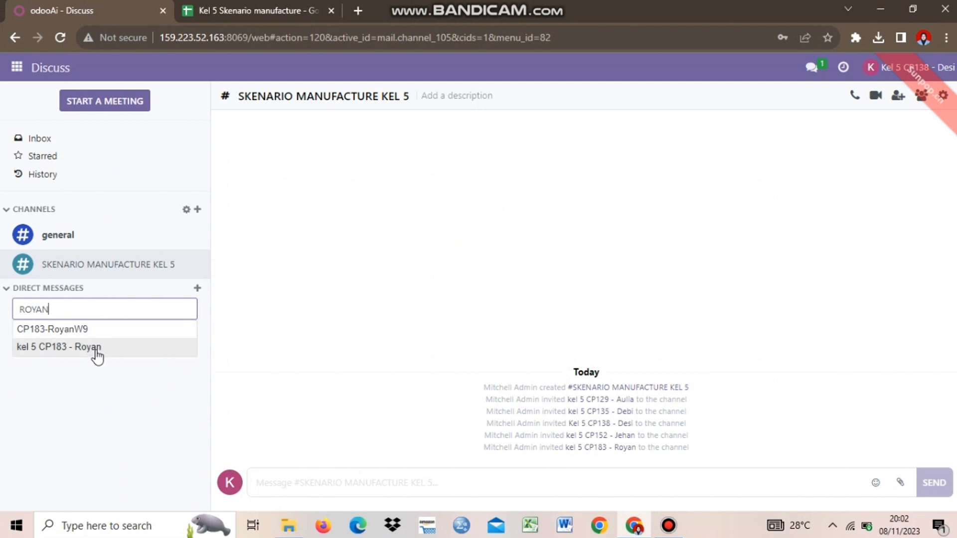
left_click(51, 349)
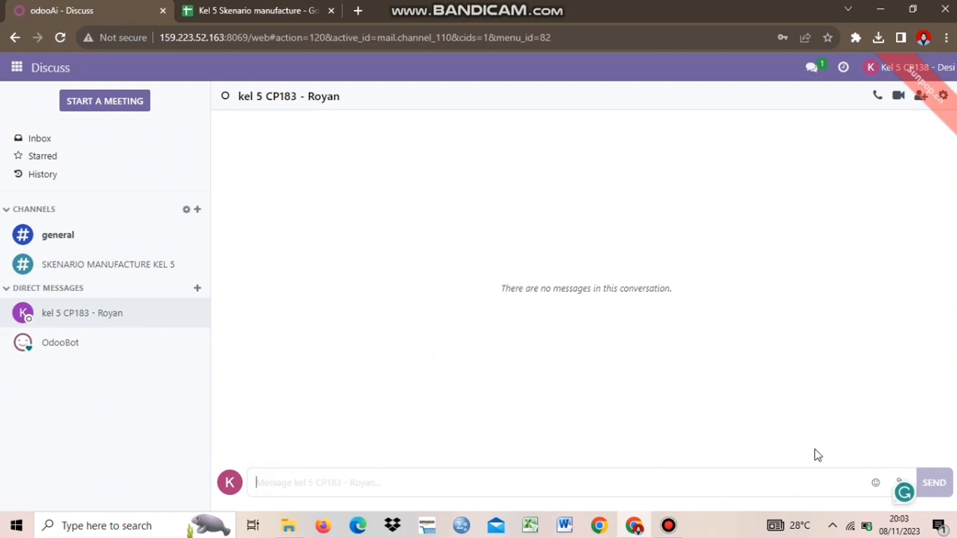
Attach Order - S00149.pdf from Downloads to the message.
left_click(900, 482)
left_click(70, 182)
left_click(210, 125)
left_click(362, 312)
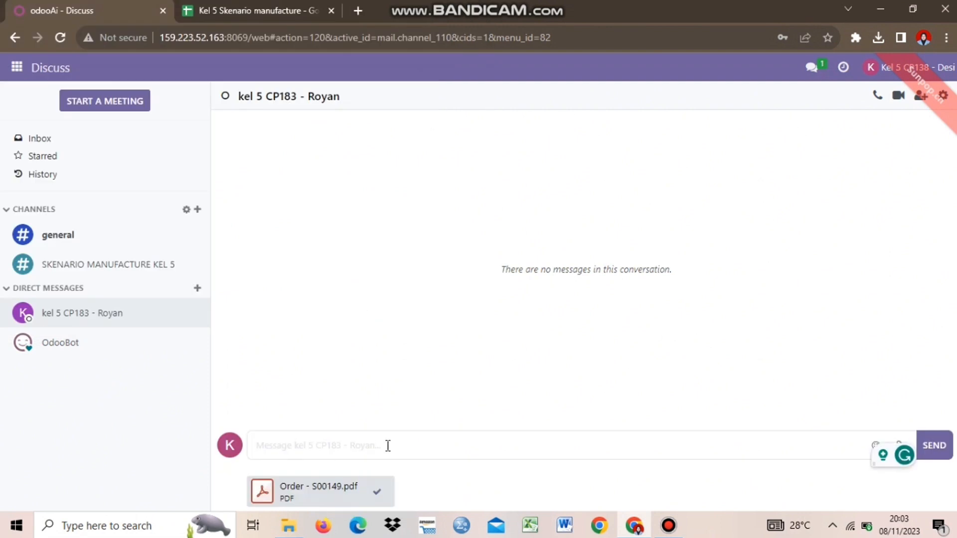
Write and send an Indonesian message about Gemini Furniture's order asking to prepare the product.
type("Kita mendapatkan pesanan dari customer Gemini Furniture dengan dokumen nomor S00149 berikut Tolong siapkan produknya.")
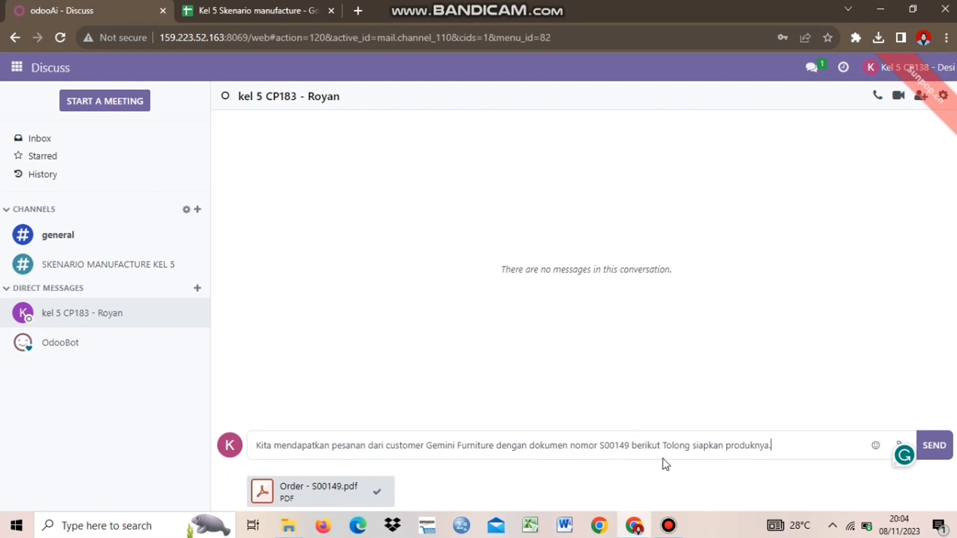
left_click(661, 448)
type(".")
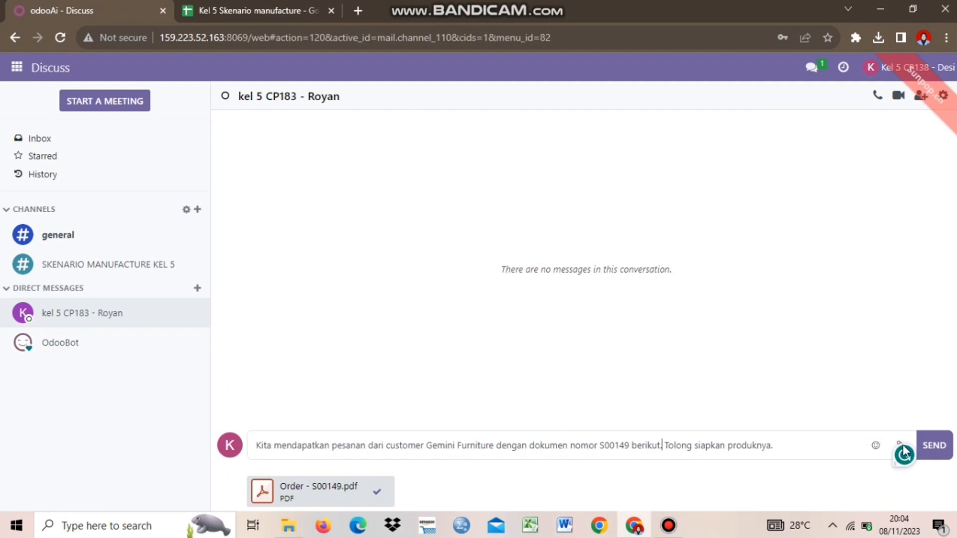
left_click(828, 453)
left_click(928, 436)
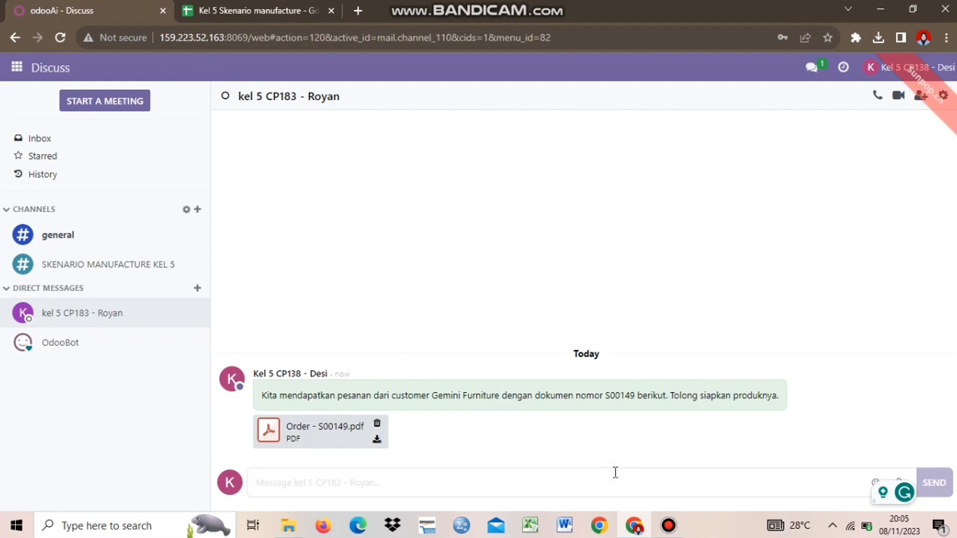
Send a follow-up saying Work Center 'Production' was created and to process the product with it.
type("Saya juga telah membuat sebuah Work Cee")
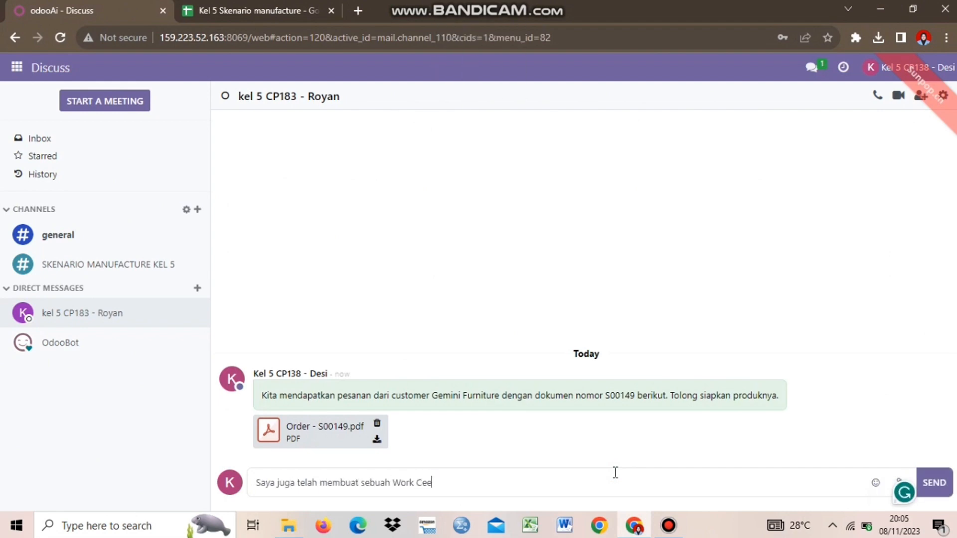
key("BackSpace")
type("nters dengan nama Production")
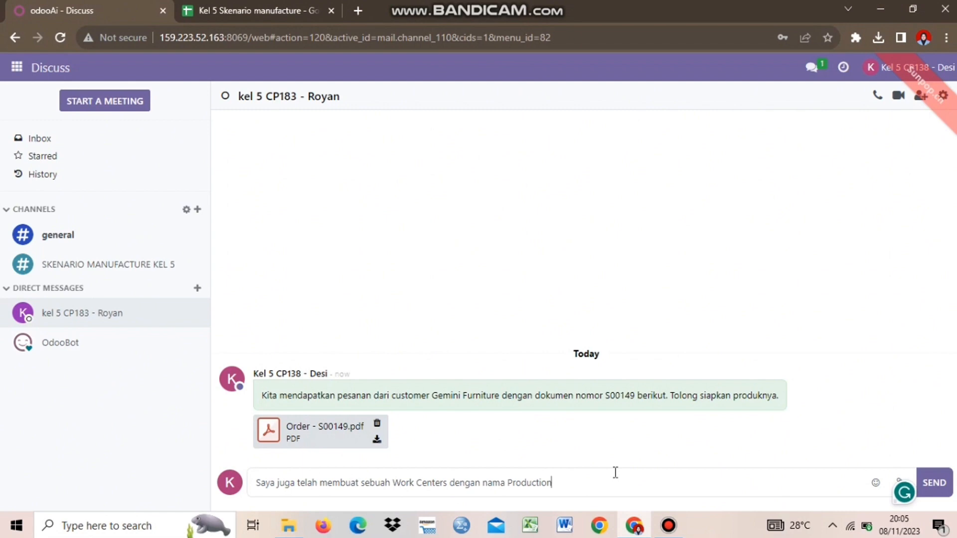
type(", tolong proses product tersebut berdasarkan Work Center")
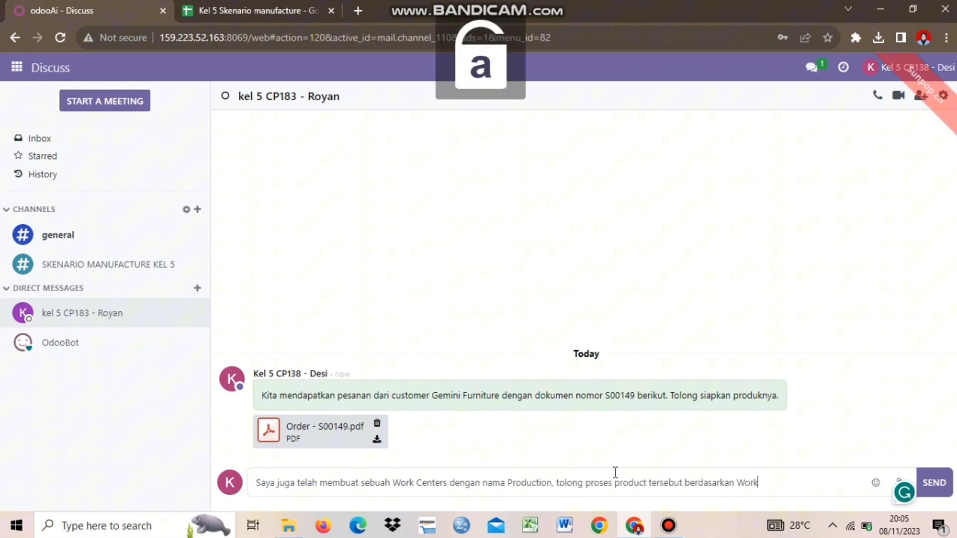
type(" yang telah dibuat.")
key("Return")
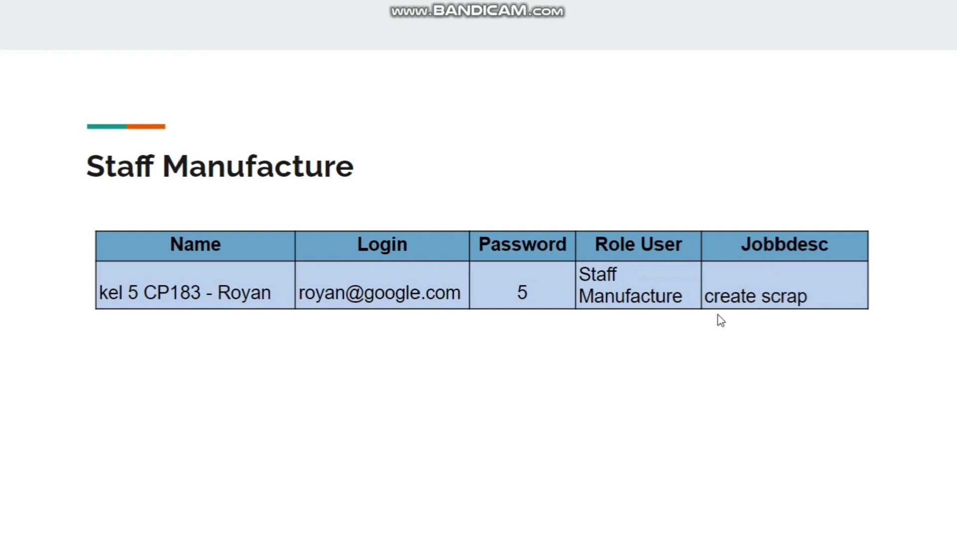
mouse_move(489, 2)
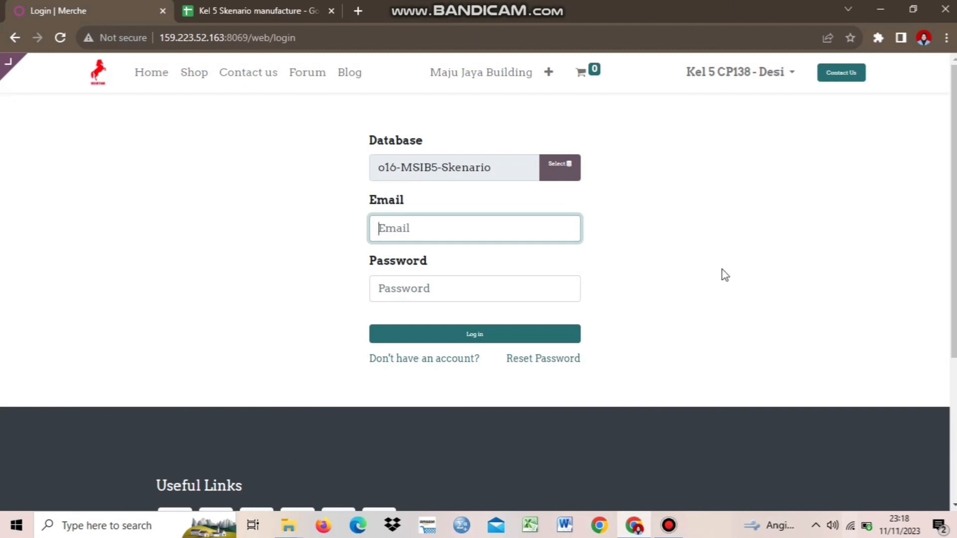
Log in as the manufacturing staff user with the email and password from the spreadsheet.
left_click(256, 8)
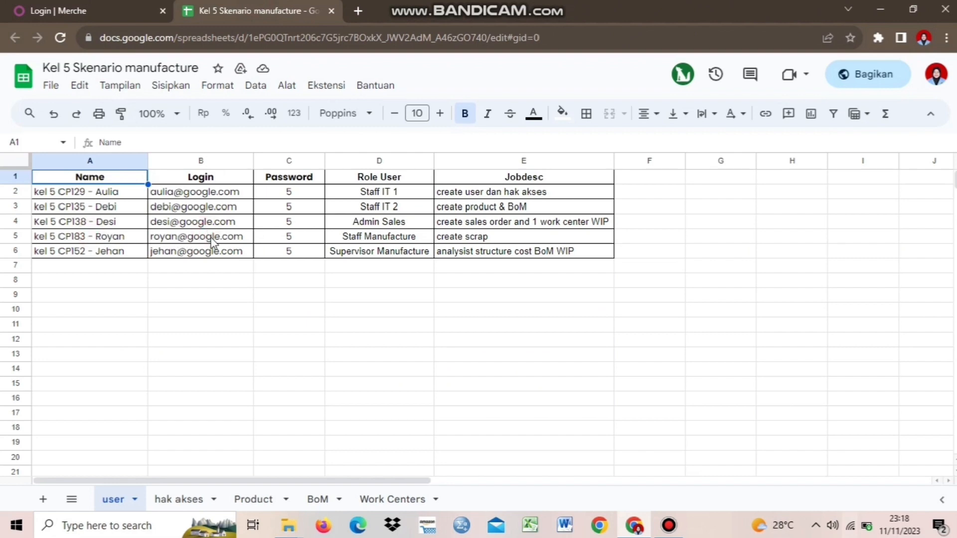
left_click(102, 6)
left_click(441, 225)
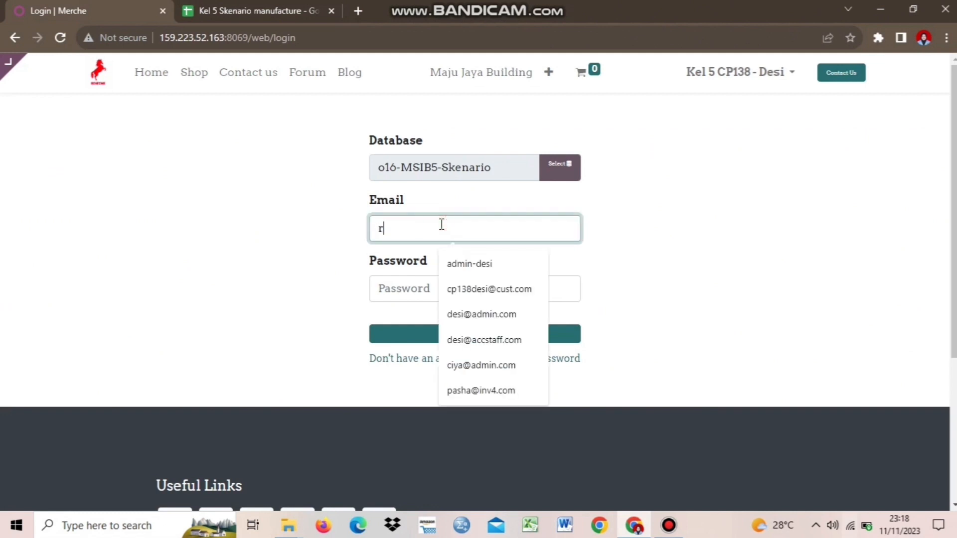
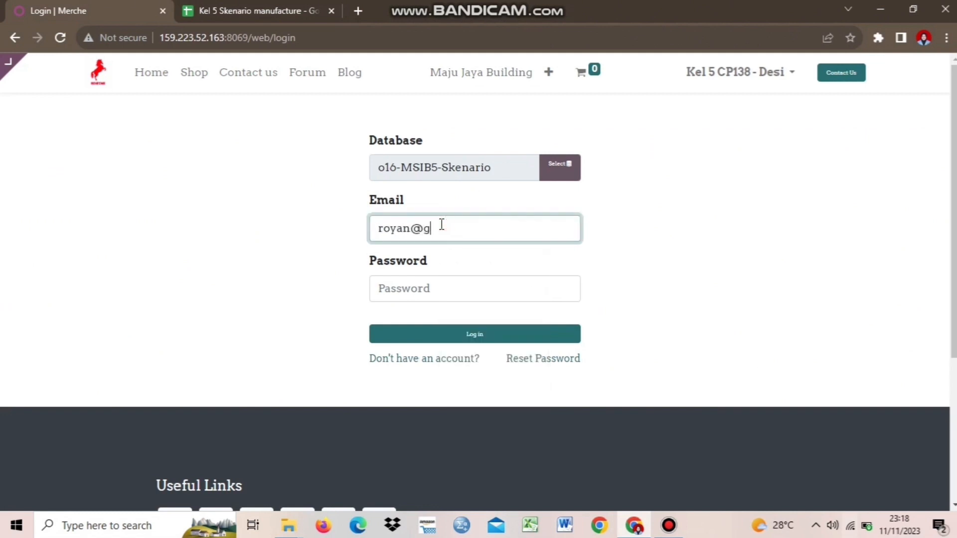
left_click(449, 287)
type("1")
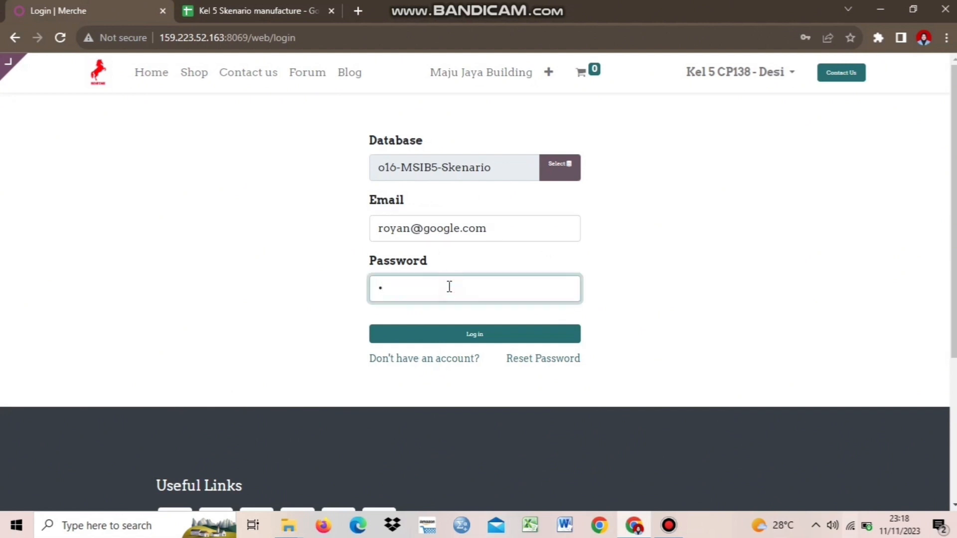
left_click(464, 335)
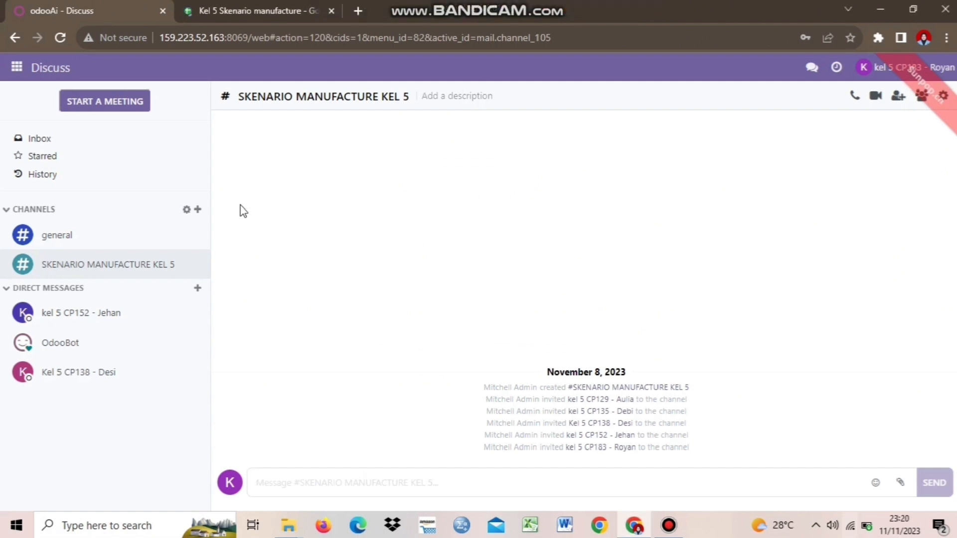
Open the order message conversation and download its attachment as Order - S00149 (1).pdf.
left_click(151, 373)
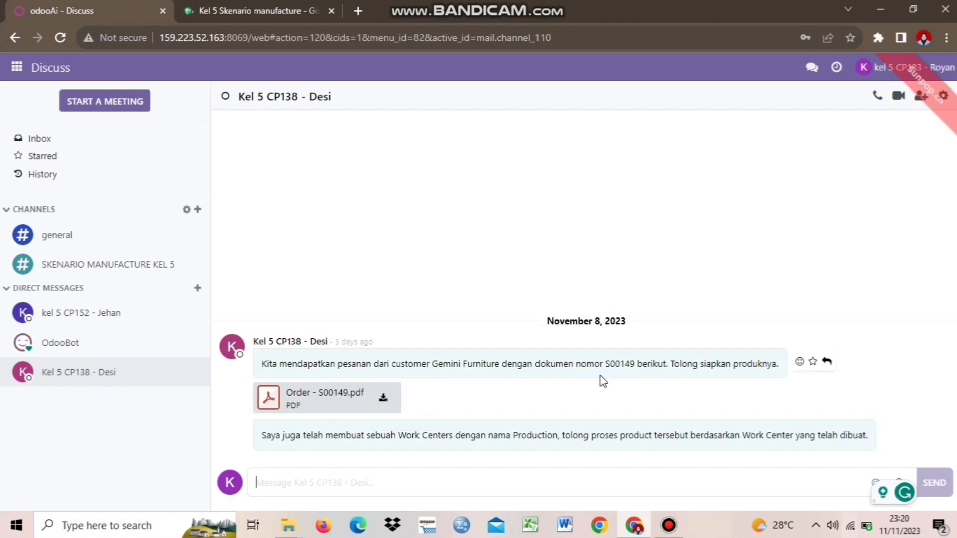
left_click(381, 405)
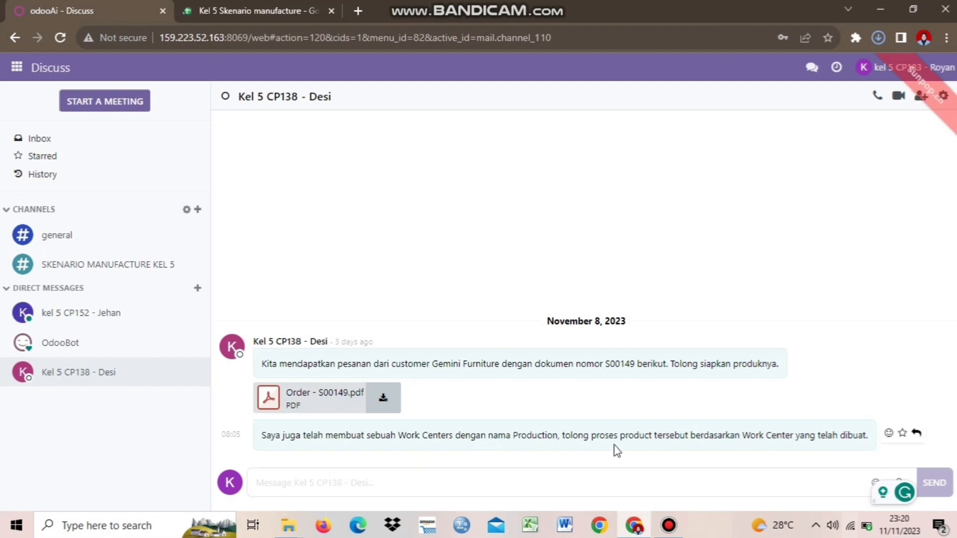
left_click(880, 36)
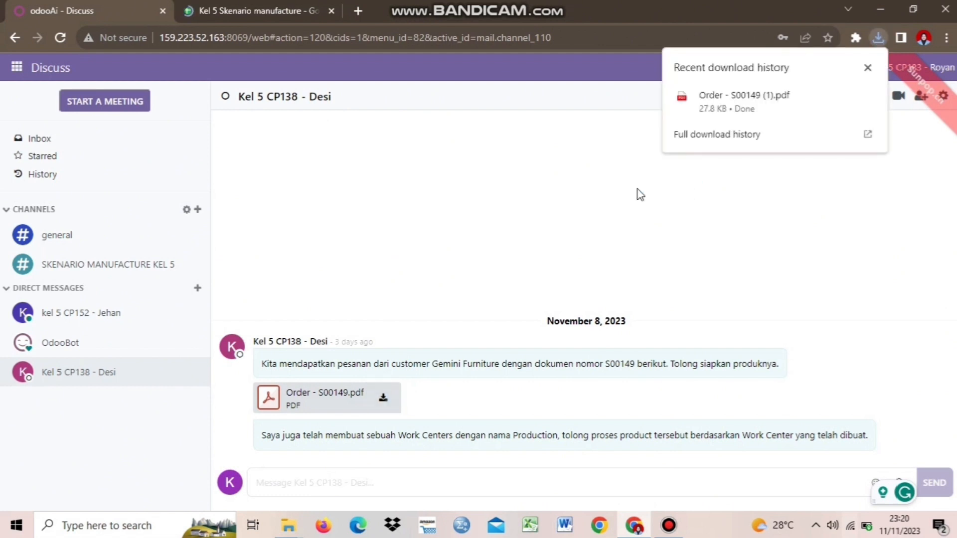
Review the downloaded order PDF for one Table Kit totalling Rp 355,200.00, then return to Discuss.
mouse_move(802, 106)
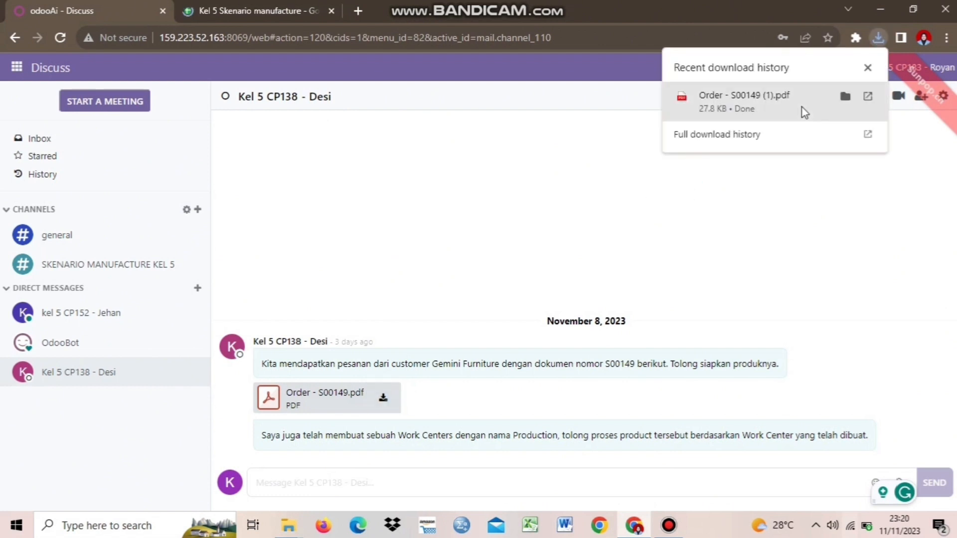
left_click(869, 96)
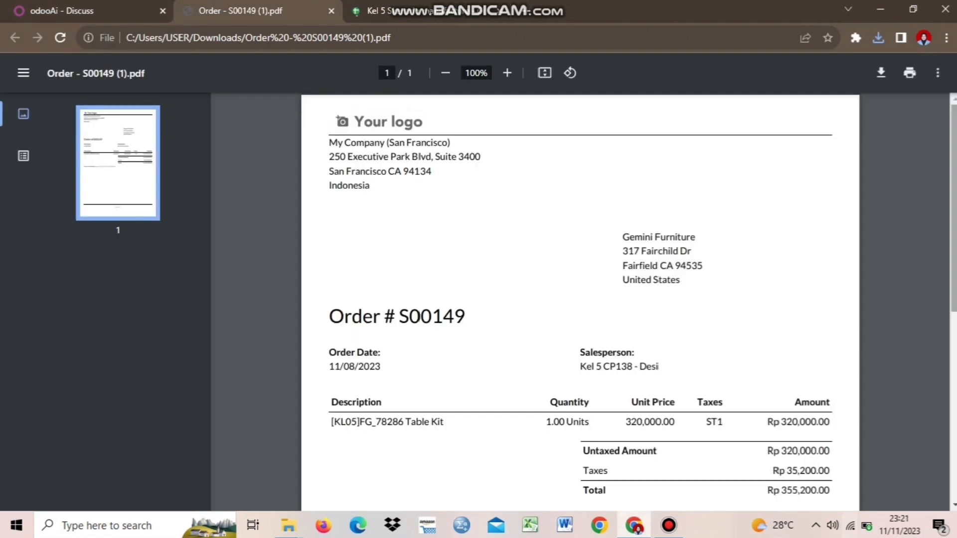
scroll(580, 299, "down", 2)
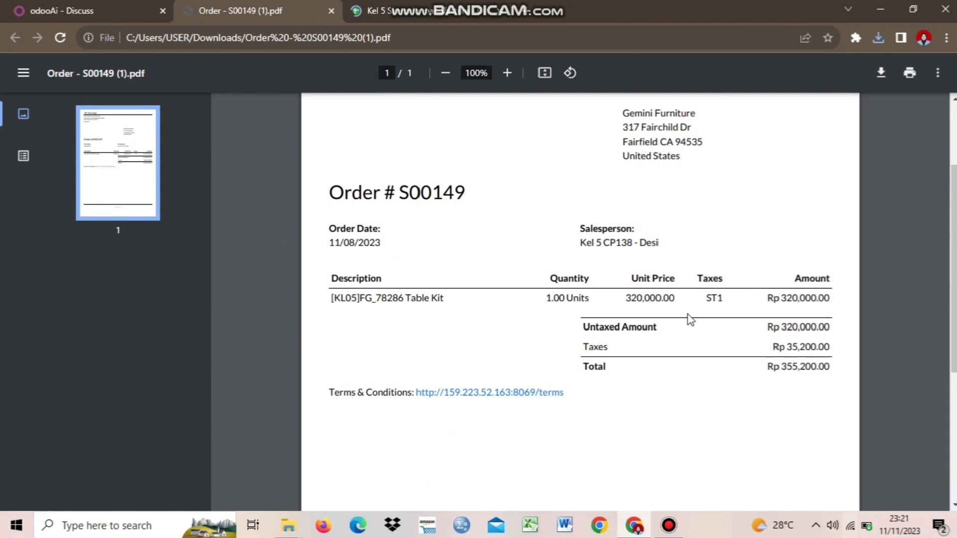
double_click(714, 303)
left_click(737, 325)
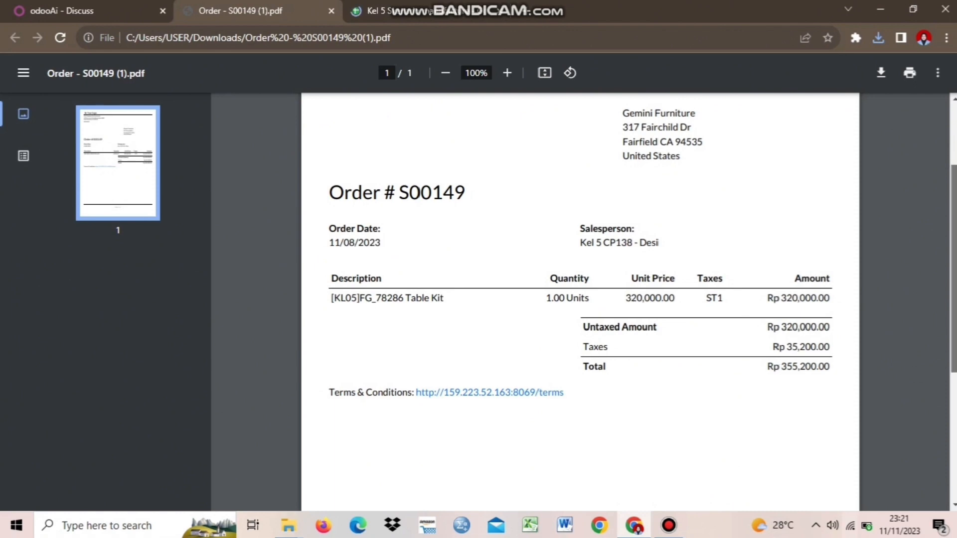
scroll(563, 234, "up", 3)
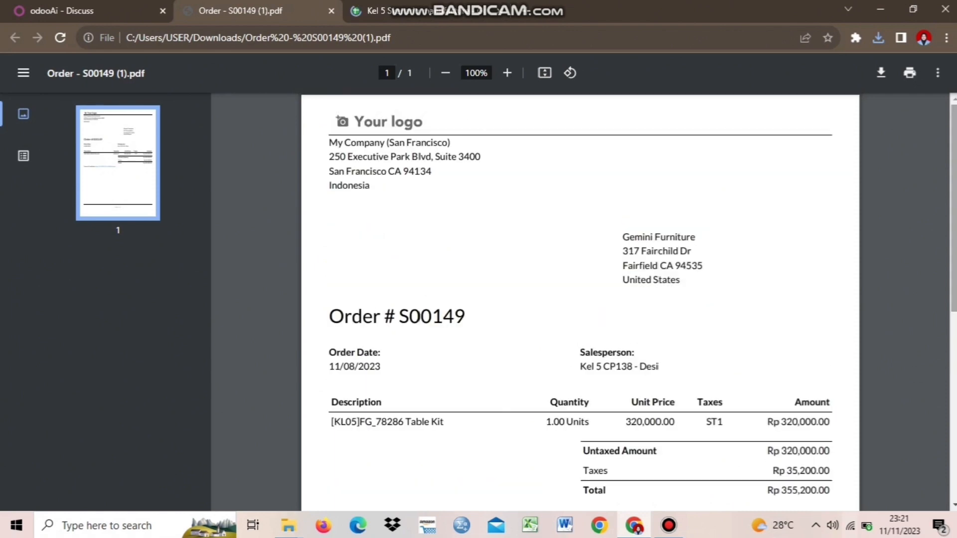
left_click(68, 7)
left_click(232, 6)
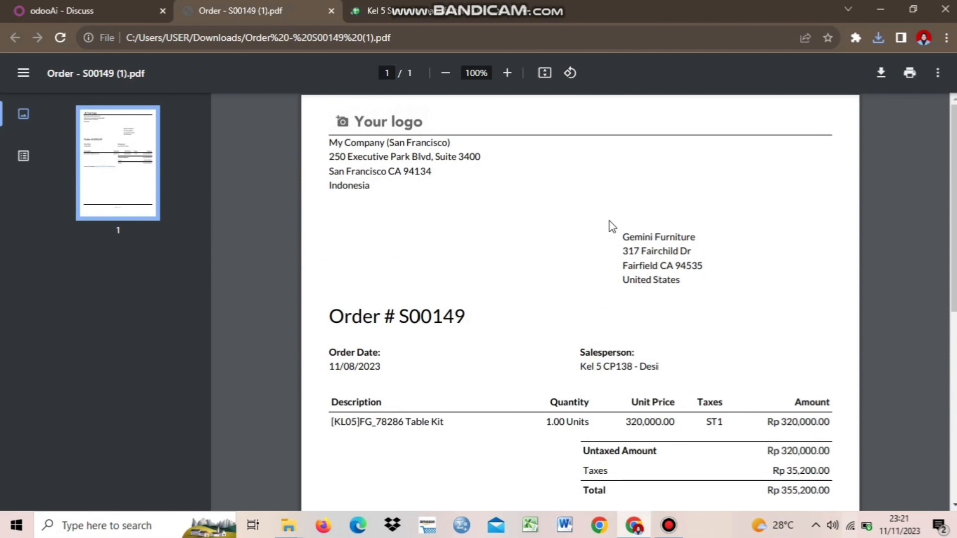
left_click(123, 8)
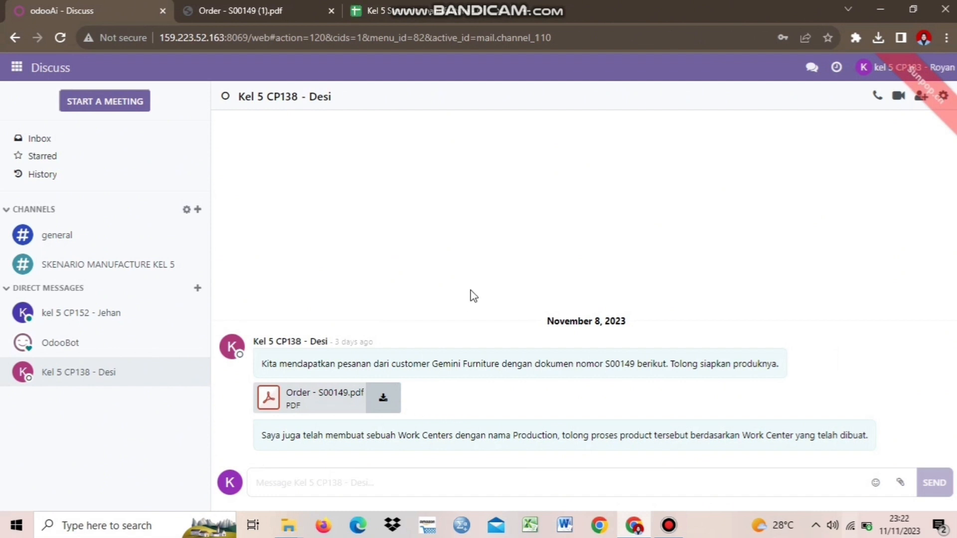
Create a new request for quotation in Purchase and choose its vendor.
left_click(15, 72)
left_click(26, 185)
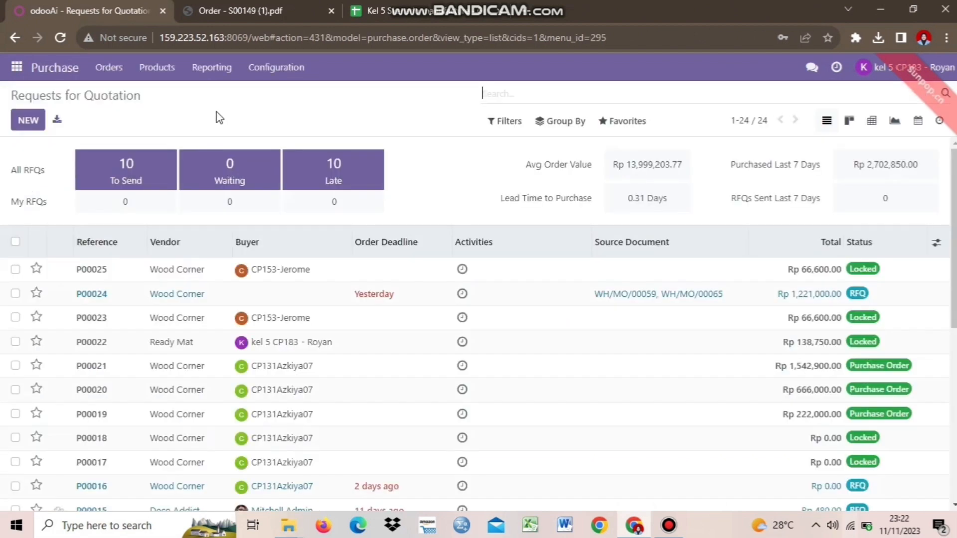
left_click(35, 117)
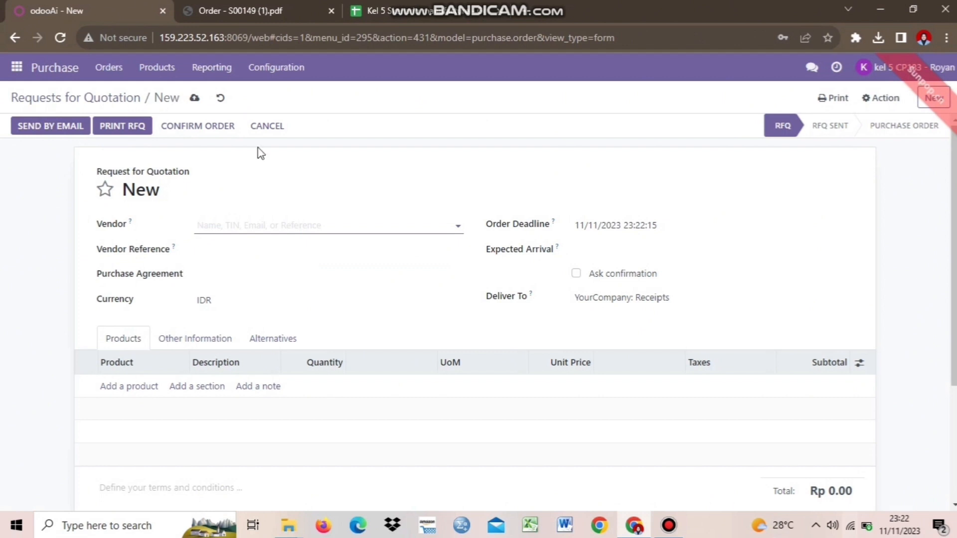
left_click(332, 229)
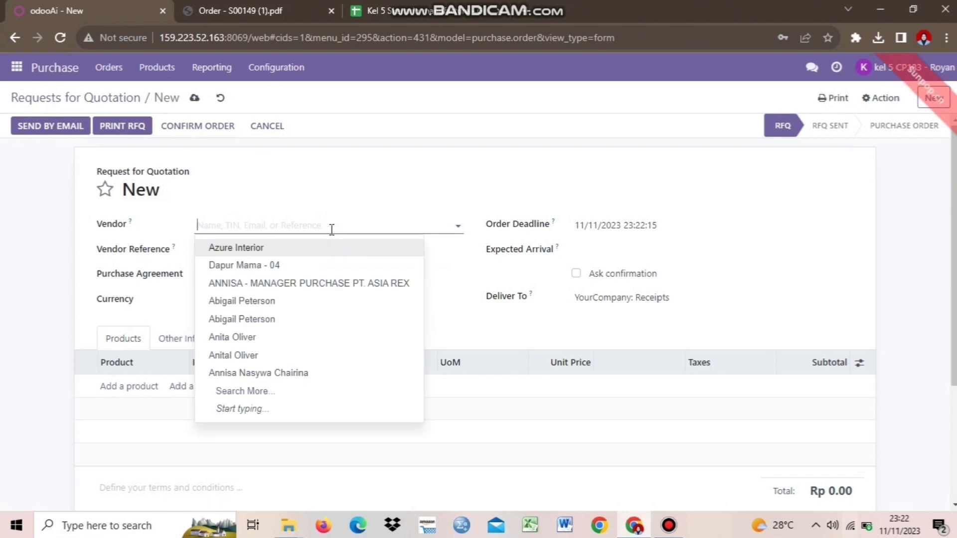
left_click(288, 336)
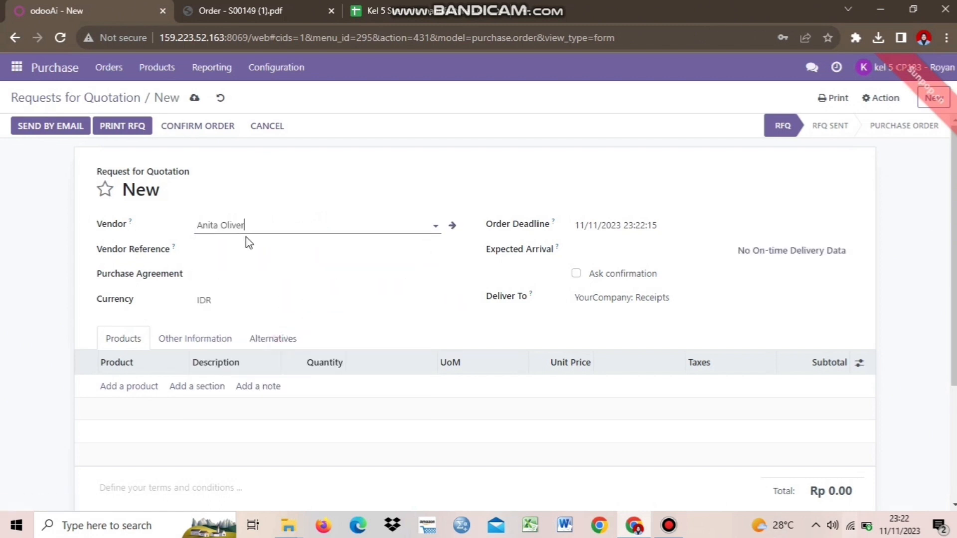
Set expected arrival to 11/12/2023 and tick Ask confirmation from the vendor.
left_click(648, 258)
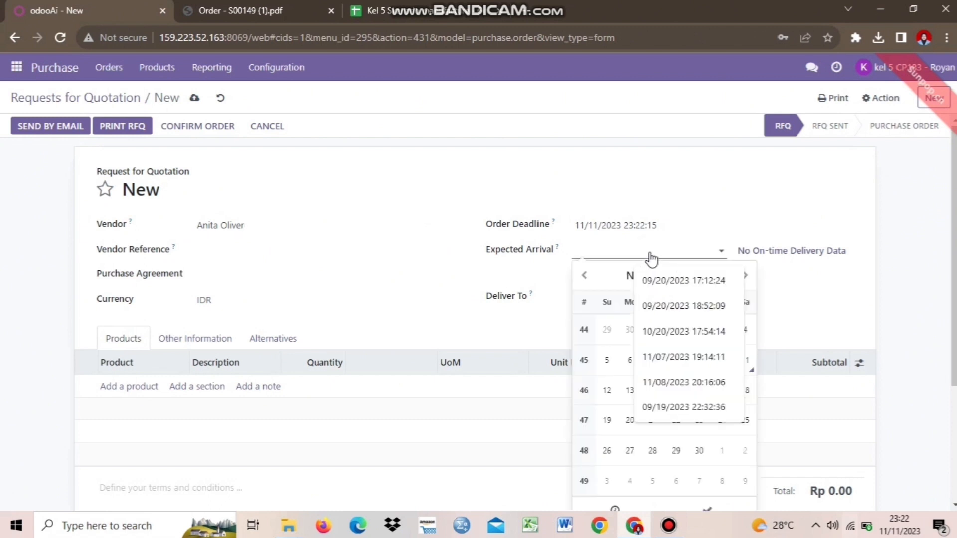
left_click(605, 405)
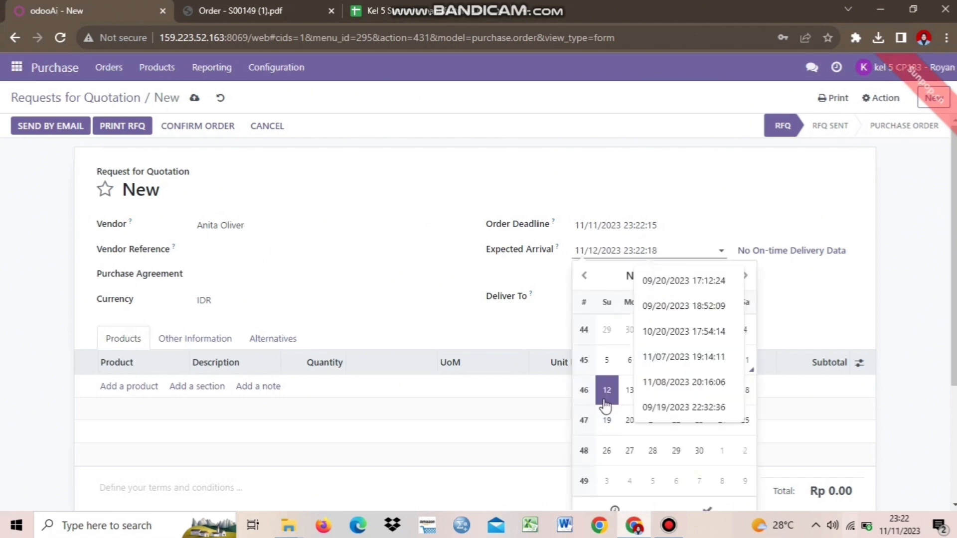
left_click(431, 274)
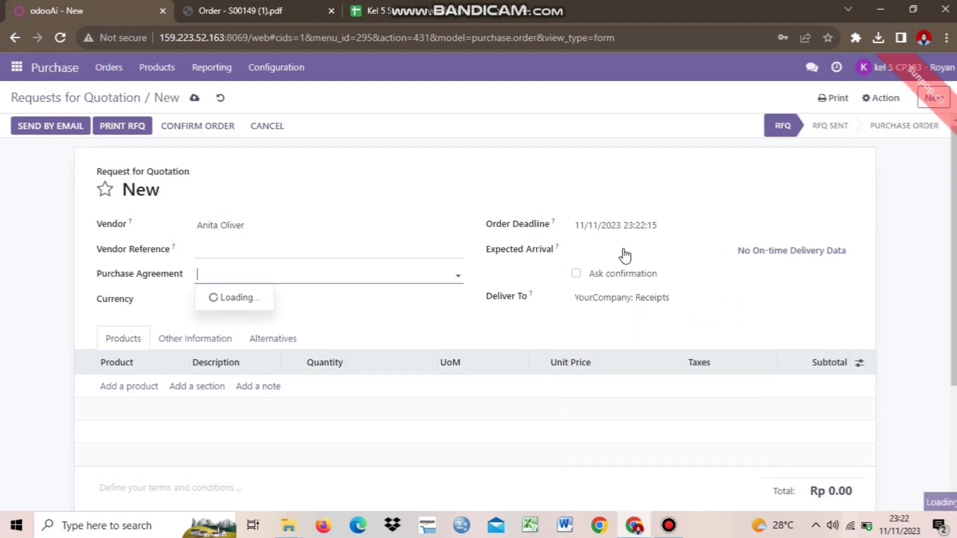
left_click(623, 254)
left_click(831, 297)
left_click(905, 298)
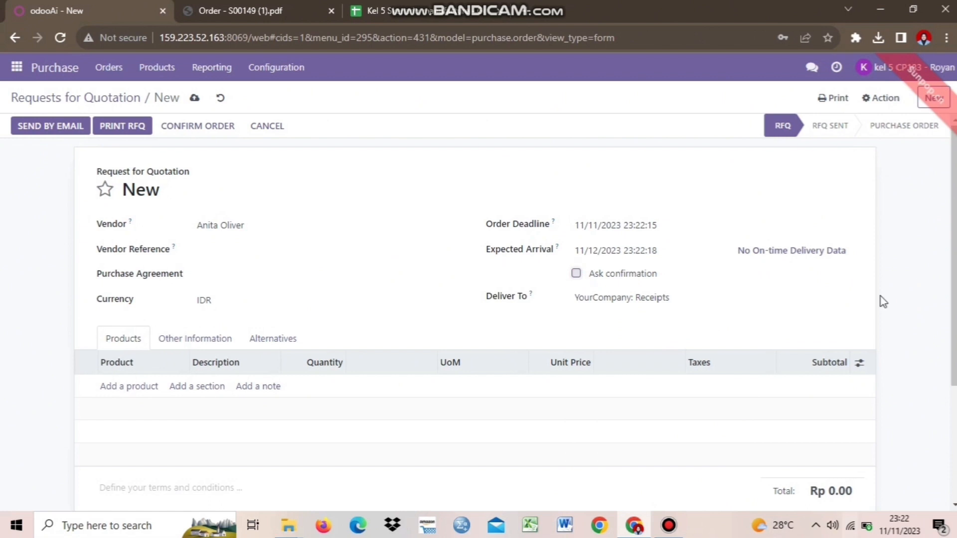
left_click(575, 273)
scroll(953, 306, "down", 1)
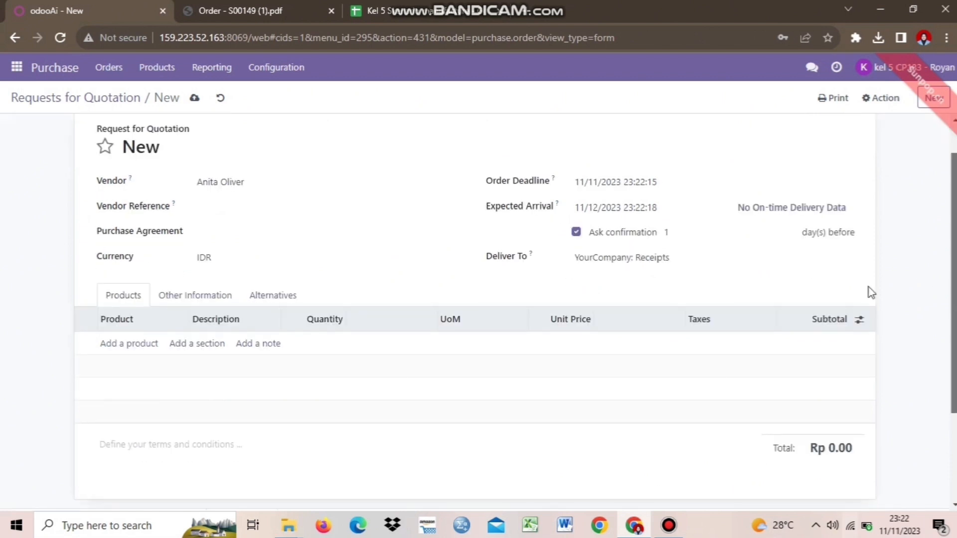
Add 5 Wood Panel - 05 at 25,000 each and save the quotation.
left_click(142, 340)
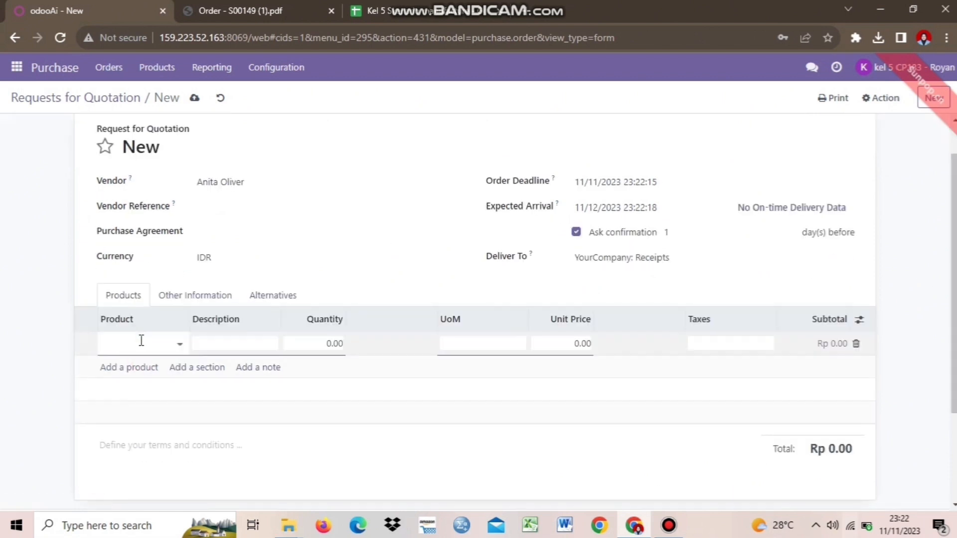
type("wood")
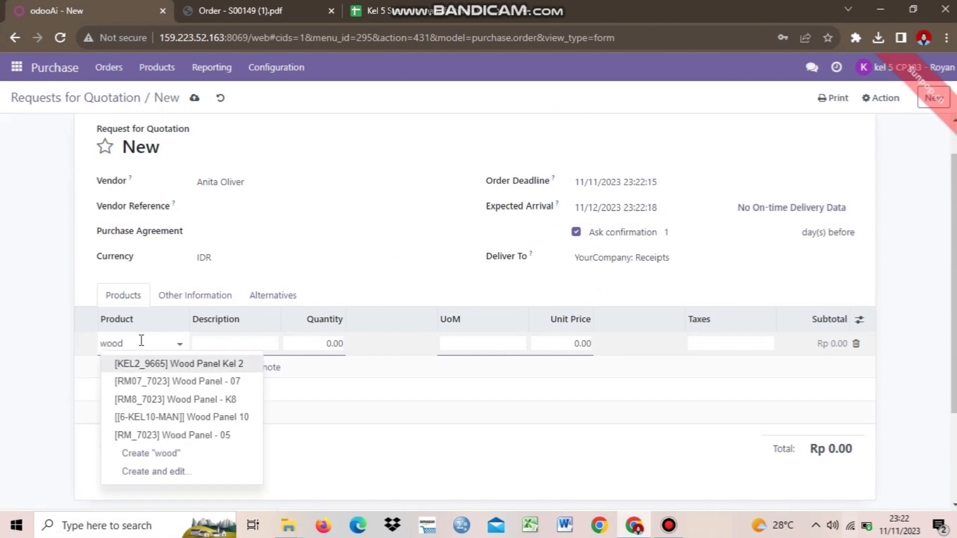
left_click(196, 437)
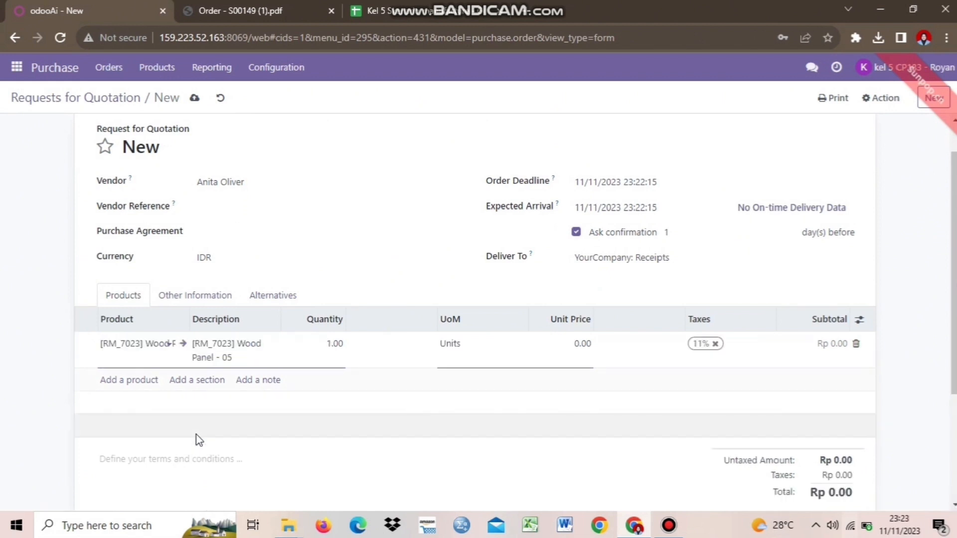
left_click(335, 344)
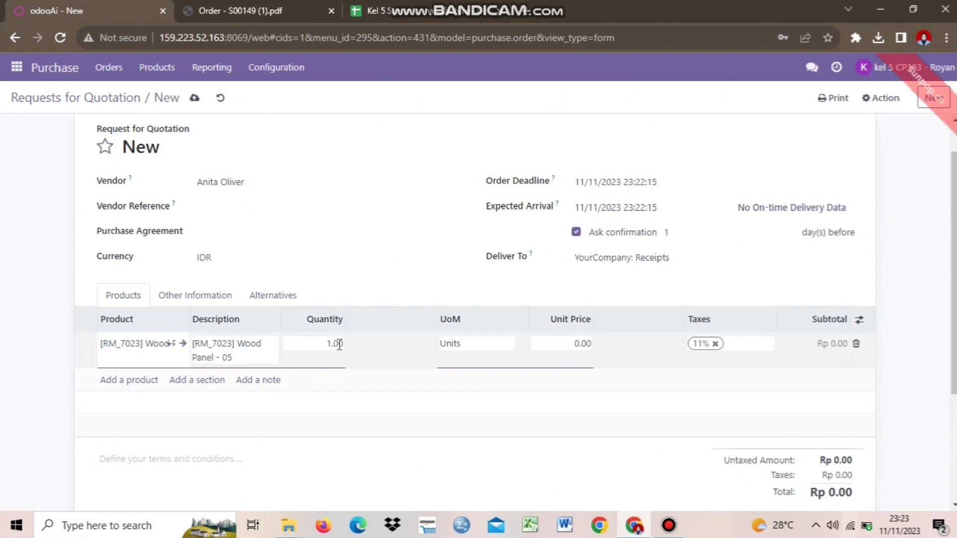
type("8")
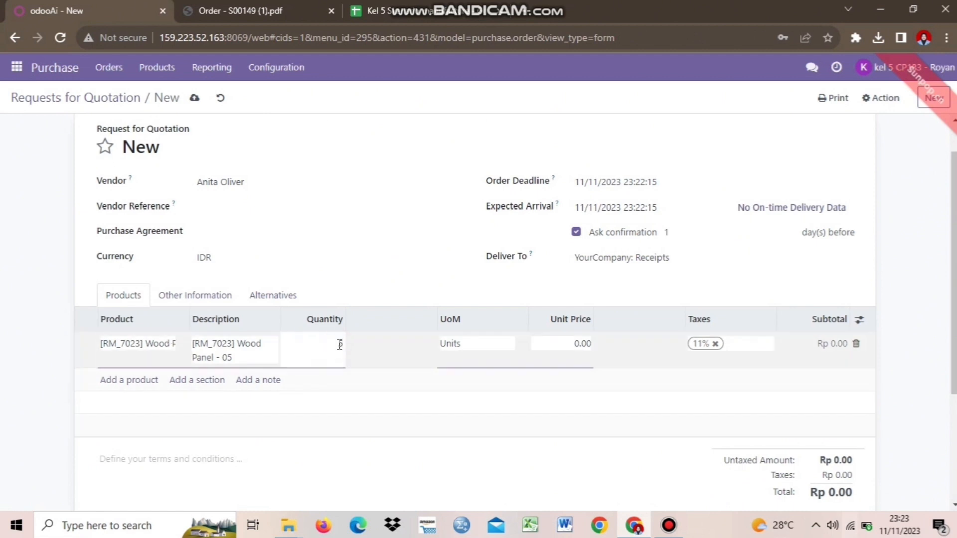
left_click(487, 402)
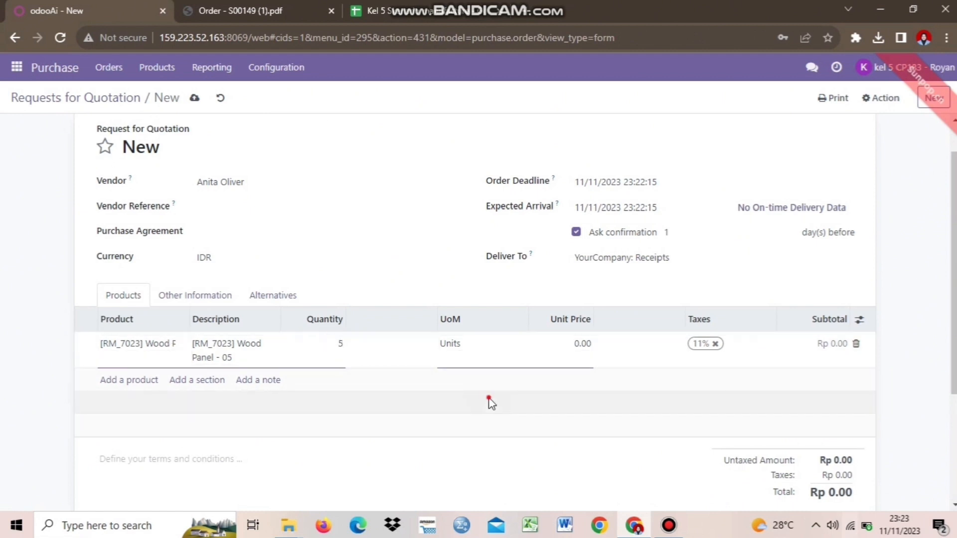
left_click(579, 345)
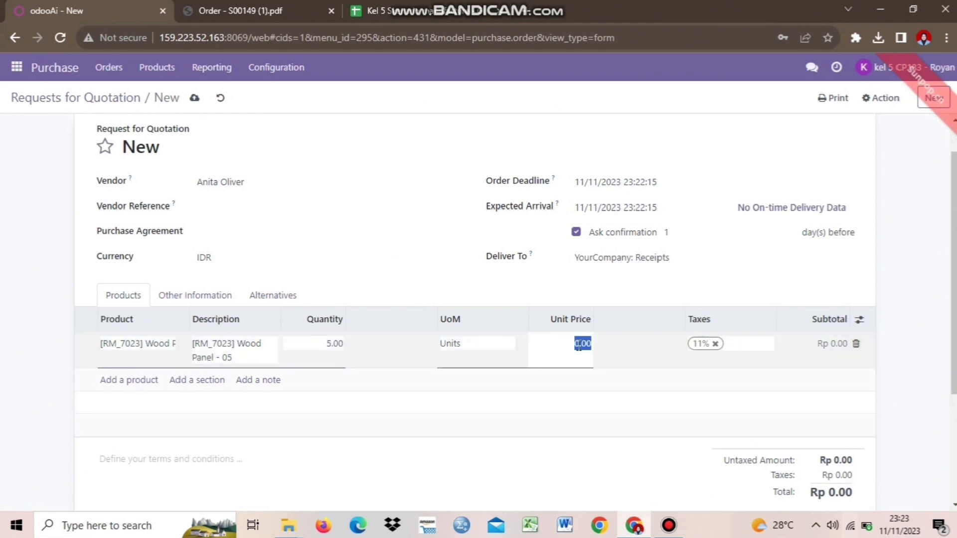
type("25000")
left_click(612, 479)
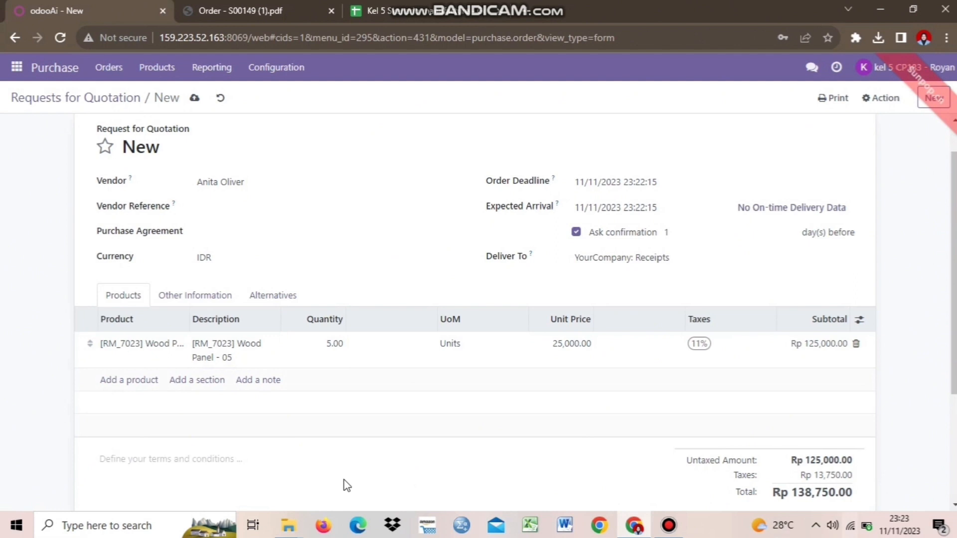
scroll(801, 345, "up", 1)
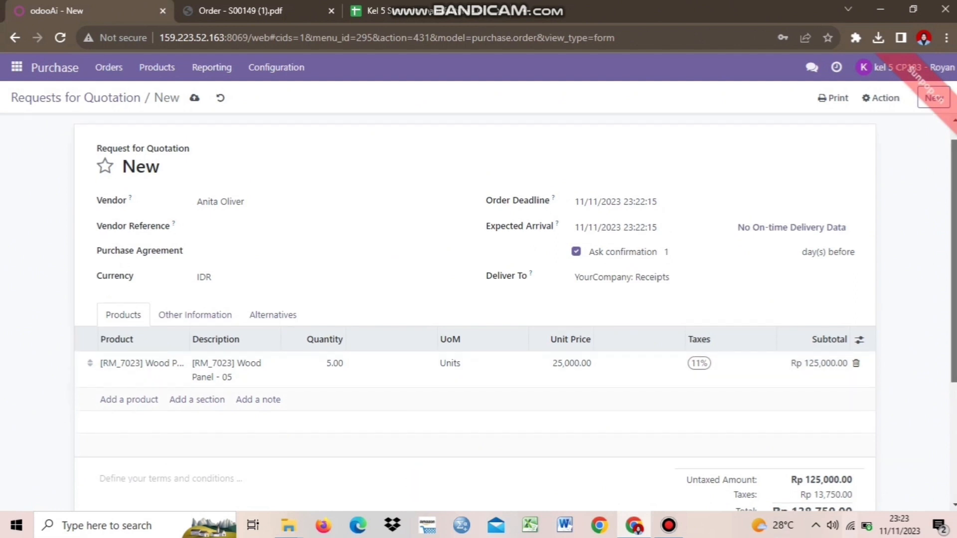
scroll(801, 345, "down", 2)
scroll(478, 312, "up", 2)
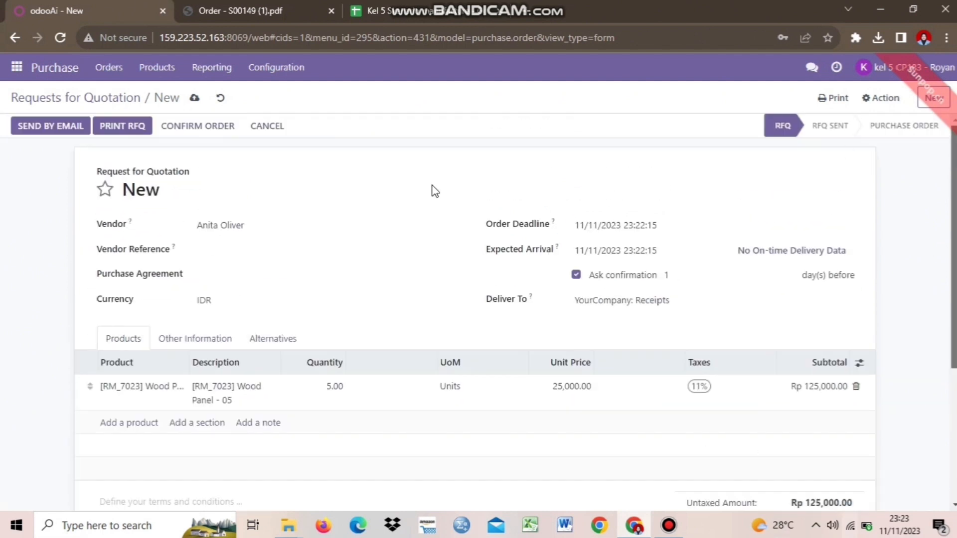
left_click(196, 99)
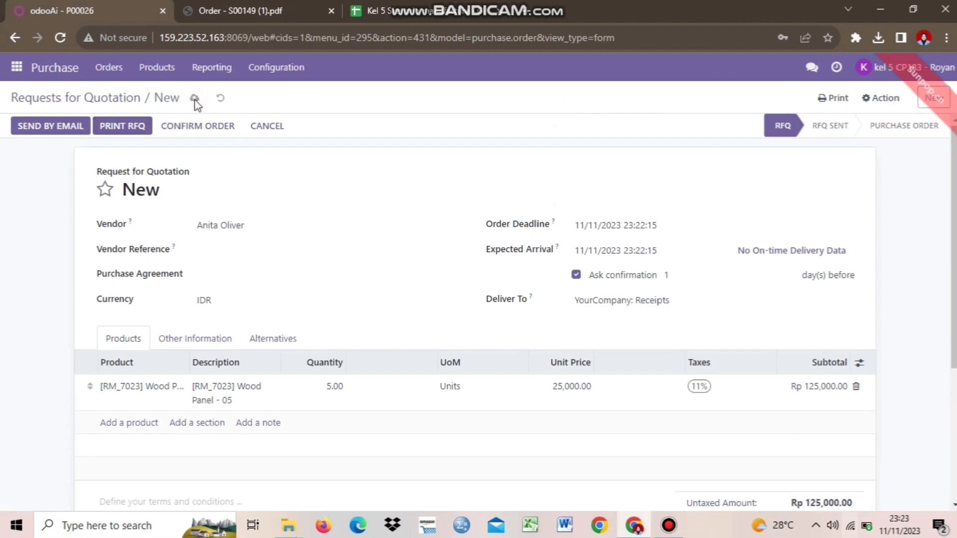
Confirm the quotation as purchase order P00026.
left_click(207, 131)
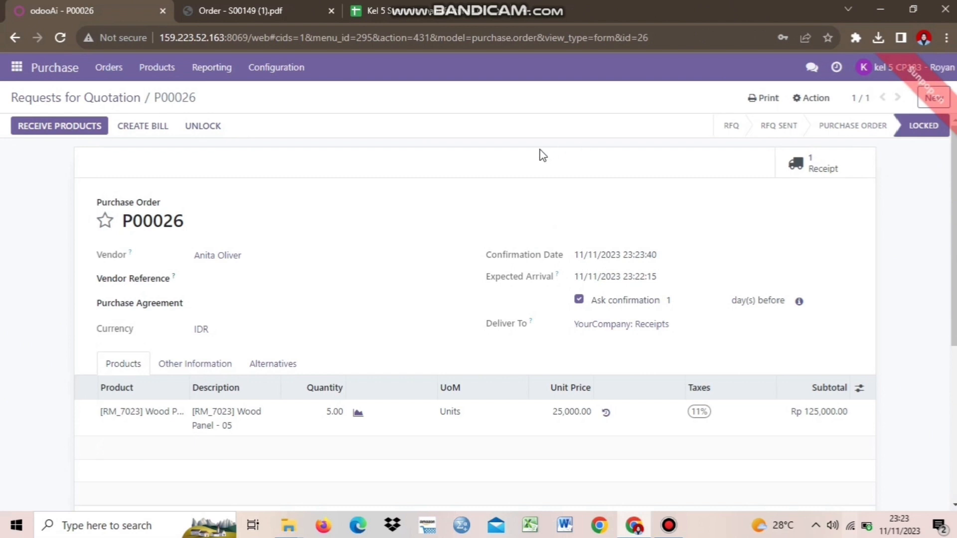
mouse_move(544, 5)
Receive all 5 Wood Panel - 05 units on receipt WH/IN/00017 and validate it.
left_click(42, 129)
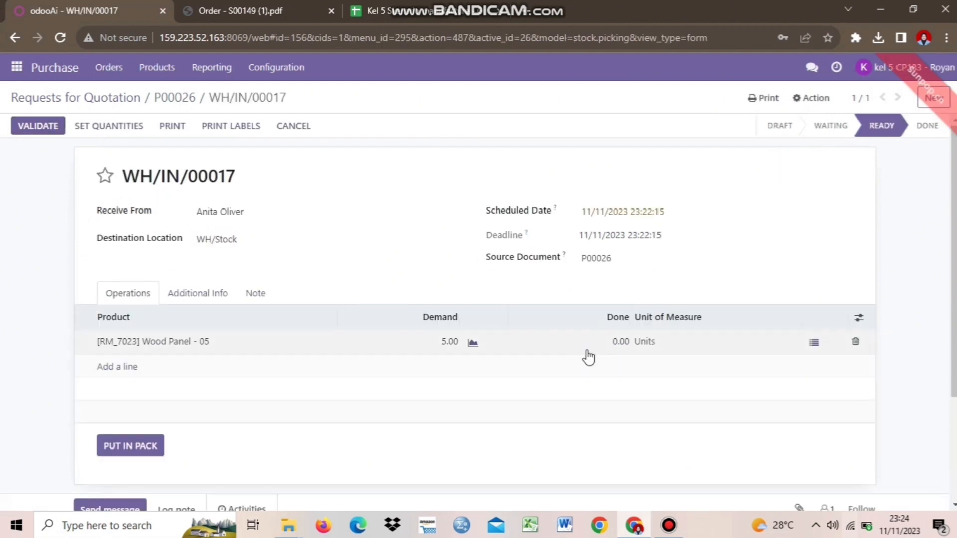
left_click(616, 350)
type("5")
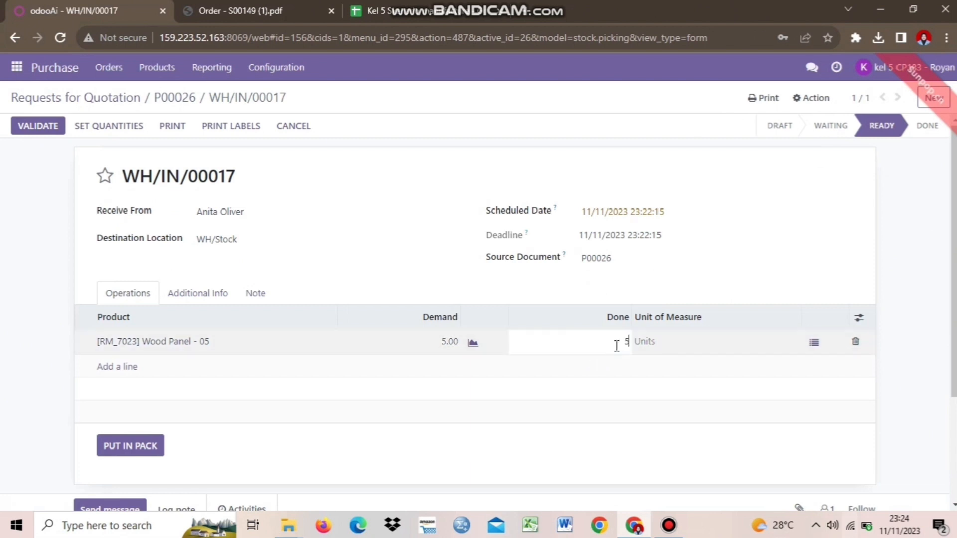
left_click(660, 482)
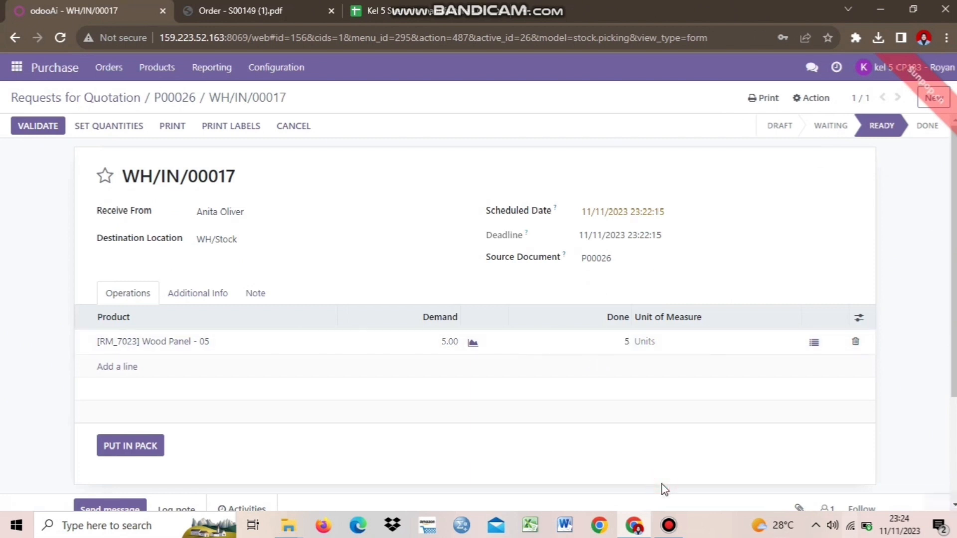
left_click(38, 127)
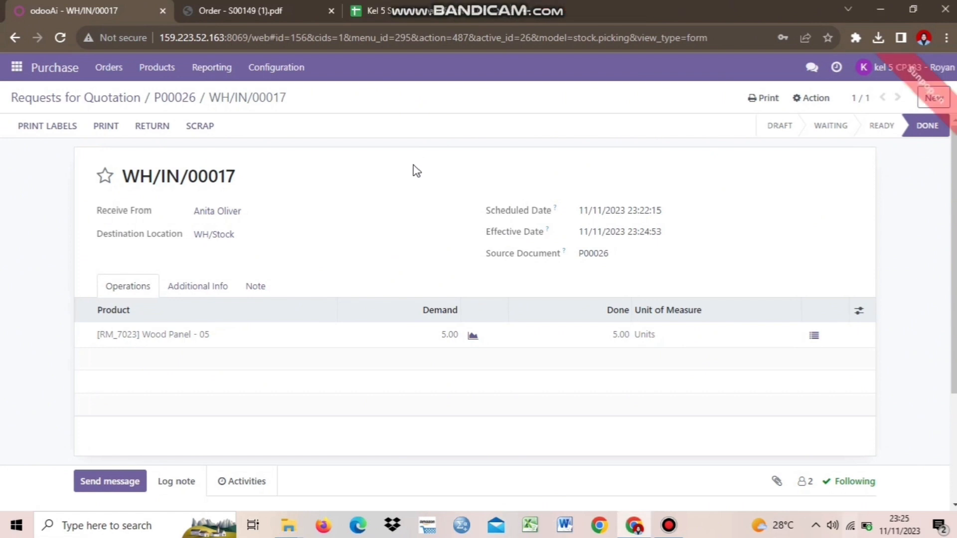
left_click(17, 68)
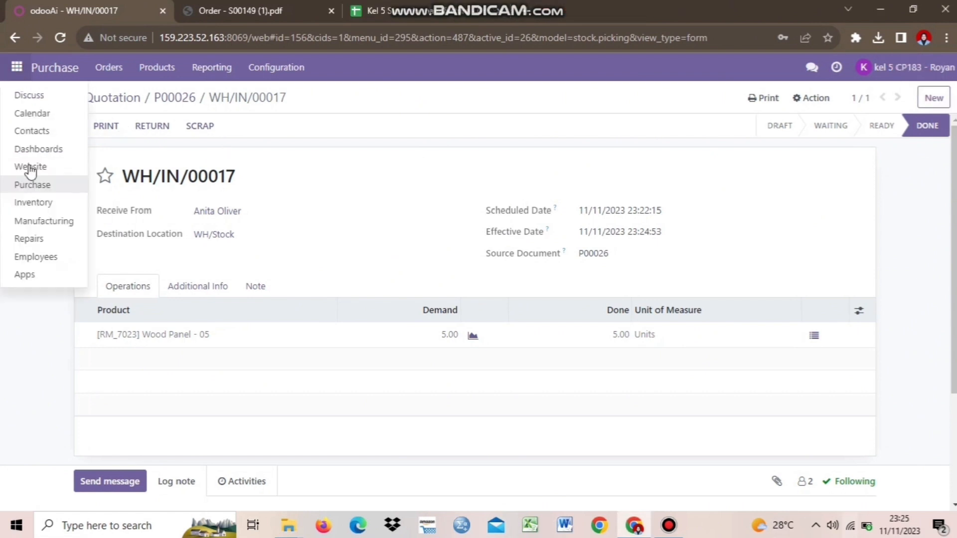
Go to the Manufacturing app and start a new manufacturing order.
left_click(36, 221)
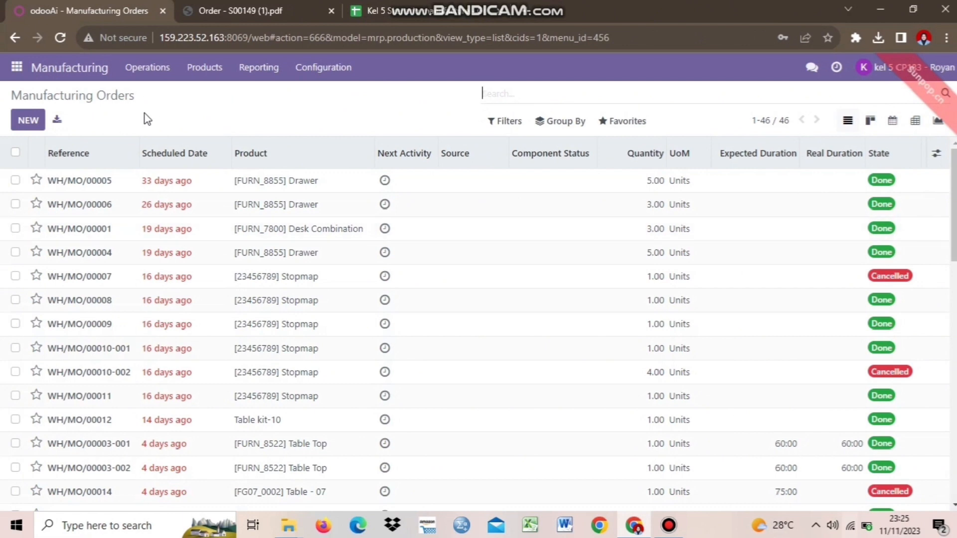
left_click(26, 124)
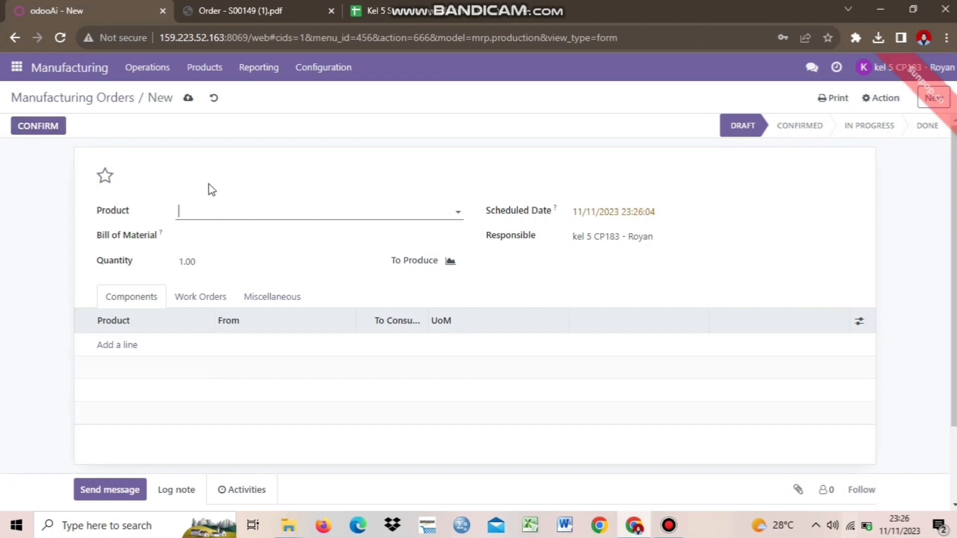
Choose [WIP_8522] Table Top - 05 as the product to manufacture.
left_click(236, 215)
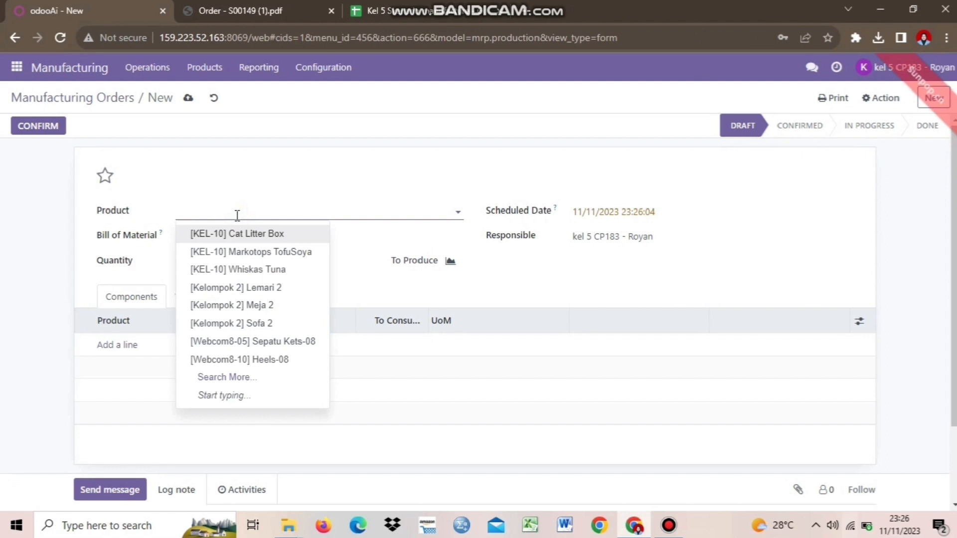
key("Caps_Lock")
type("T")
key("Caps_Lock")
type("ab")
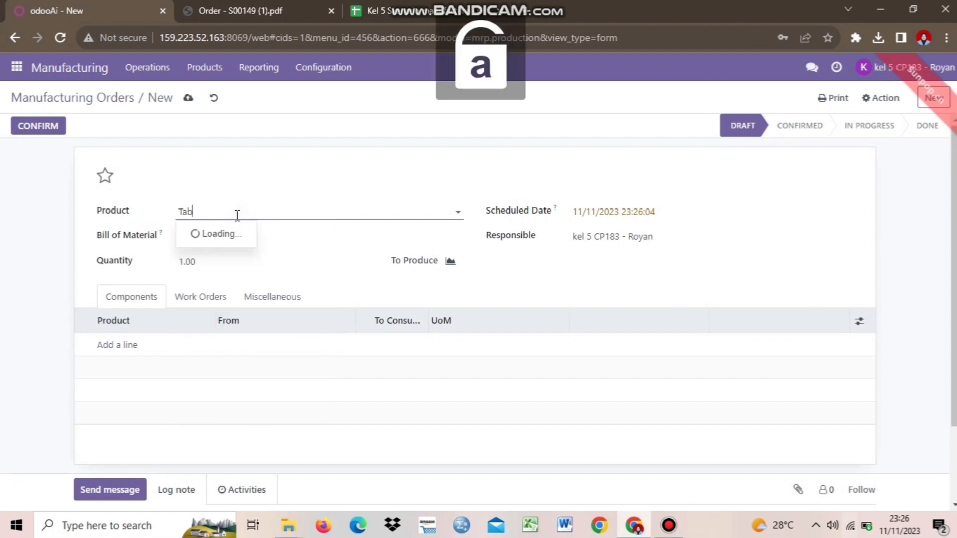
type("le top")
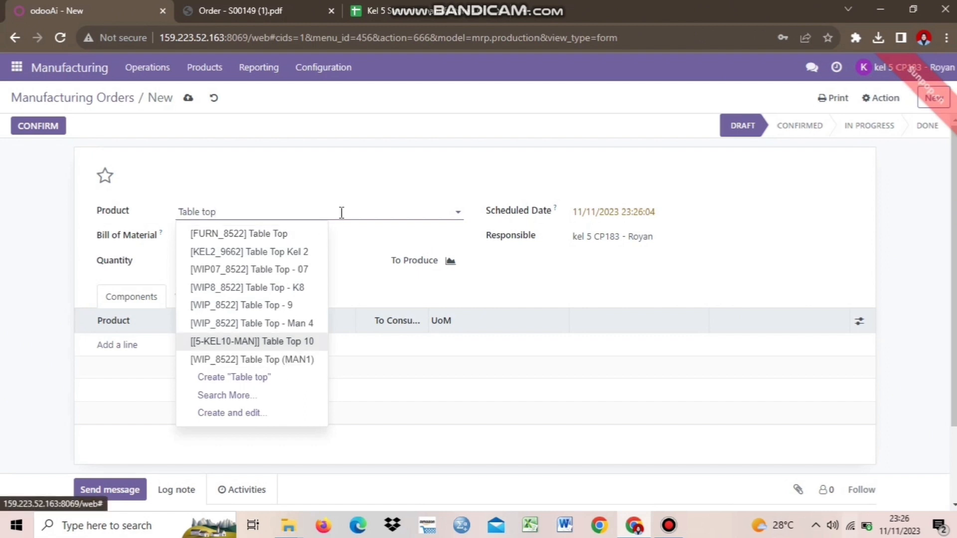
type(" - 0")
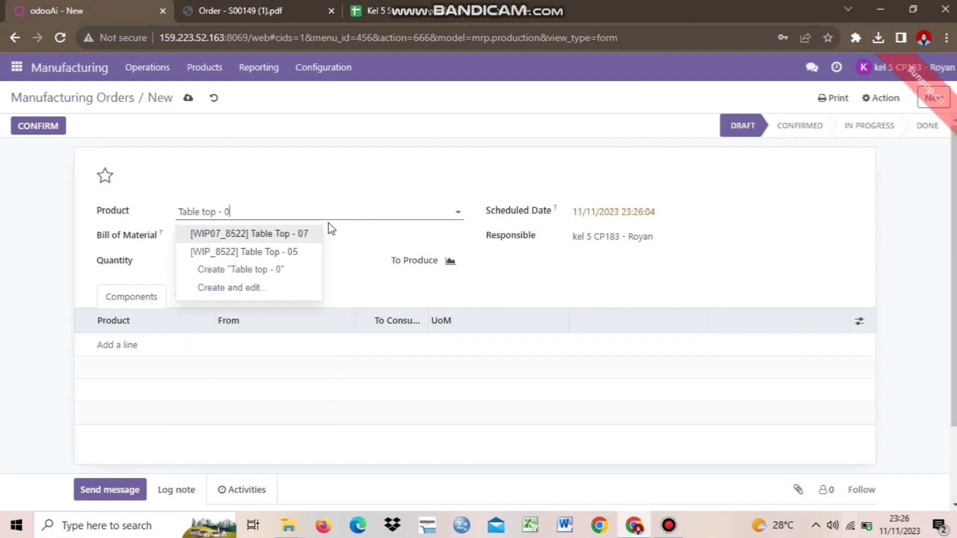
left_click(303, 252)
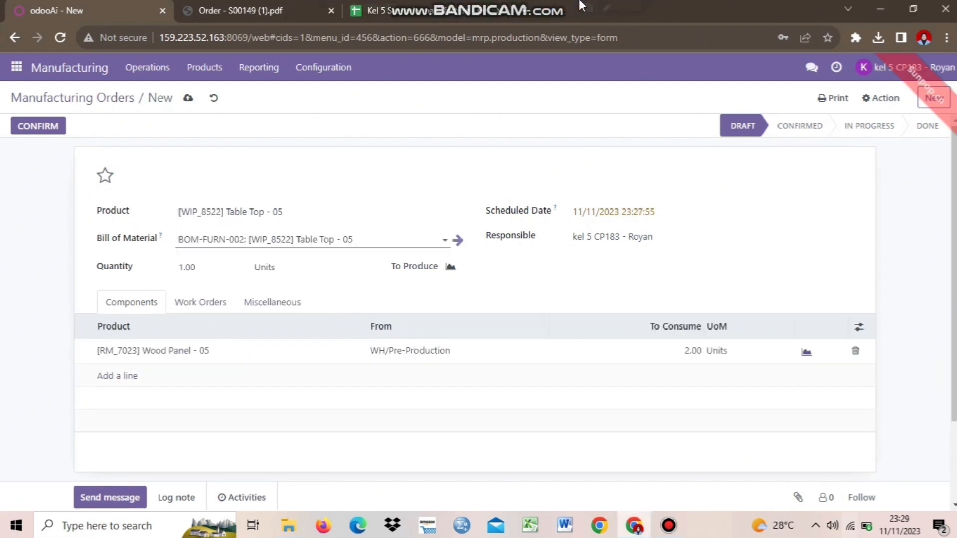
mouse_move(581, 6)
left_click(300, 208)
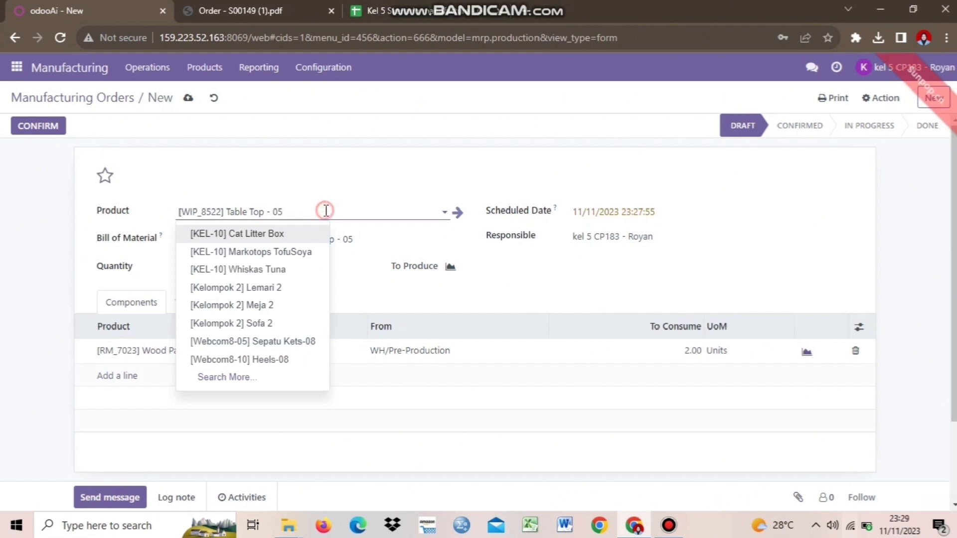
left_click(325, 210)
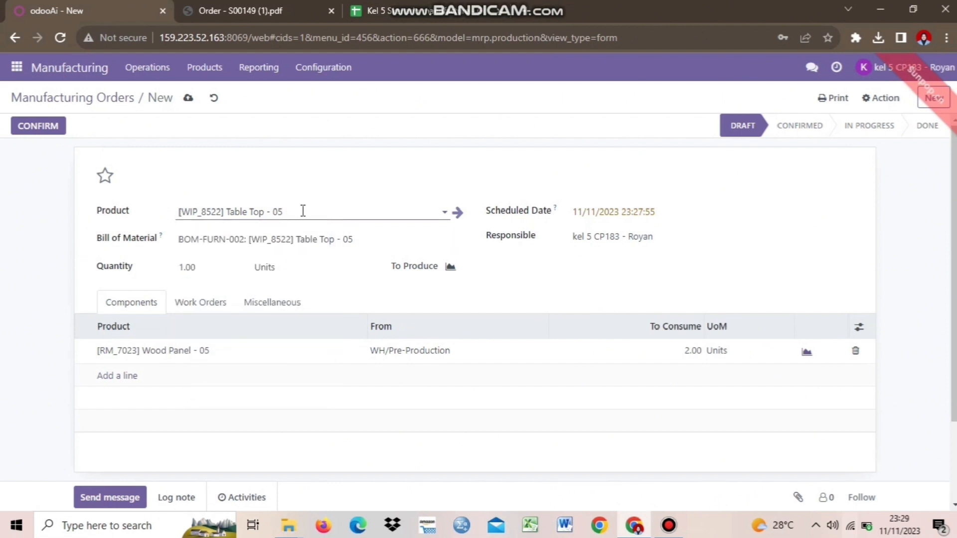
Check the BOM-FURN-002 bill of materials and save the draft order WH/MO/00072.
left_click(225, 240)
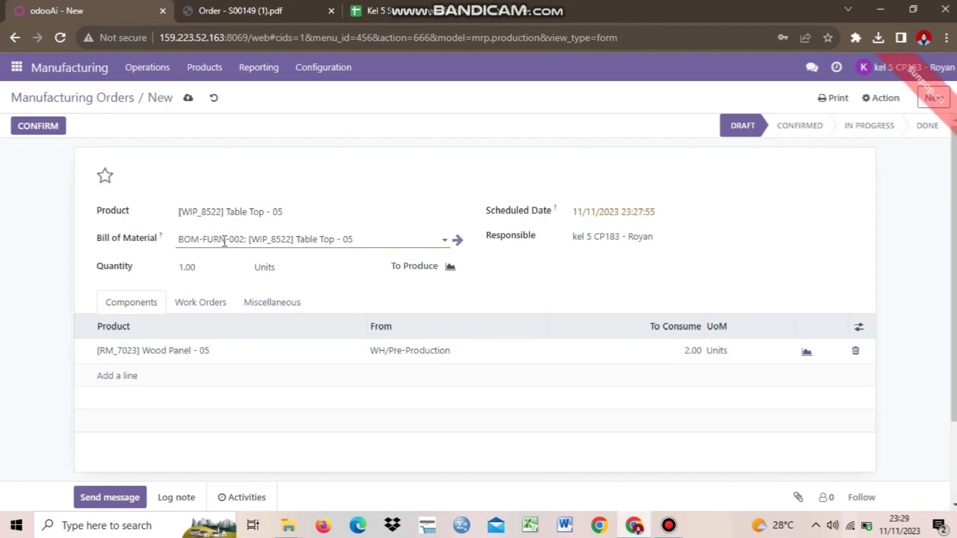
mouse_move(368, 245)
left_mouse_down()
mouse_move(324, 247)
mouse_move(366, 232)
left_mouse_up()
left_click(367, 232)
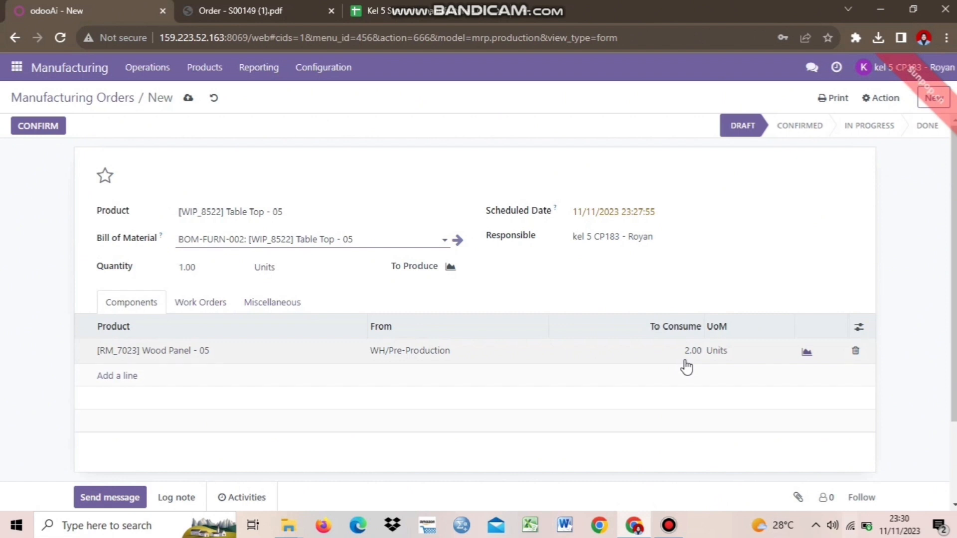
left_click(188, 98)
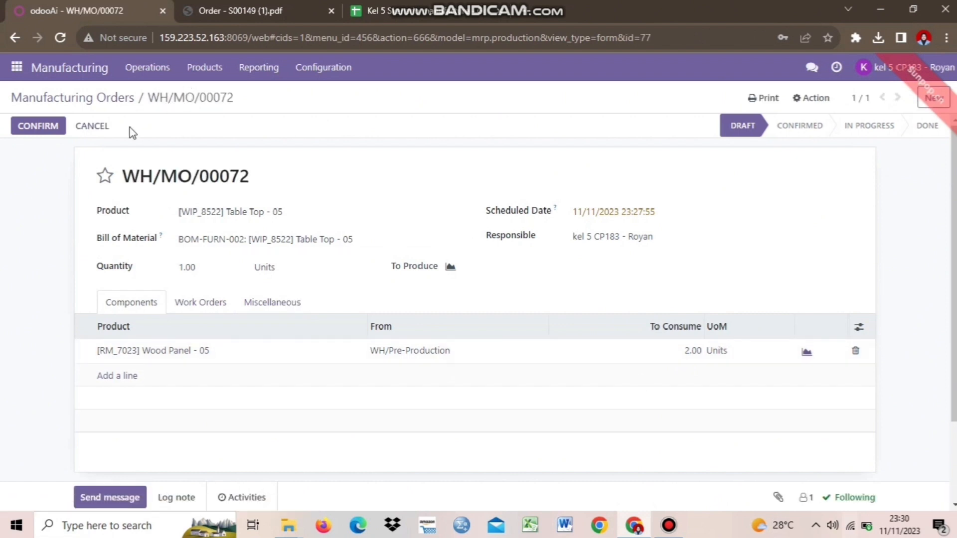
Confirm WH/MO/00072 and tick the create scrap task in the scenario spreadsheet.
left_click(38, 126)
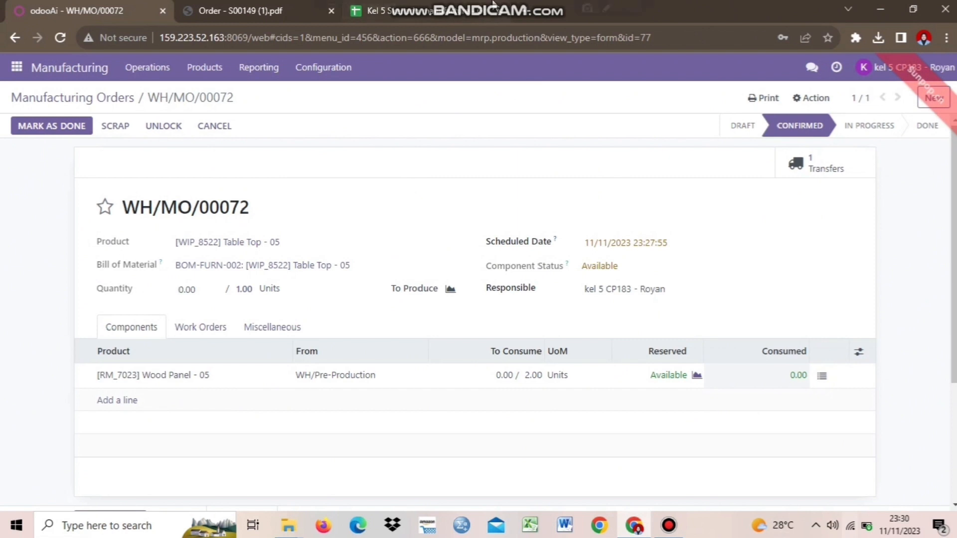
mouse_move(545, 13)
left_click(387, 10)
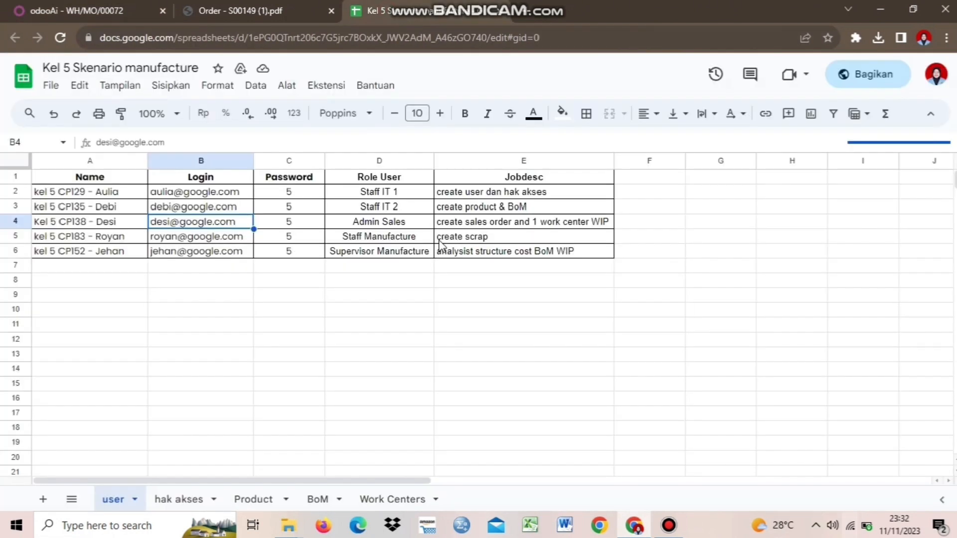
left_click(455, 242)
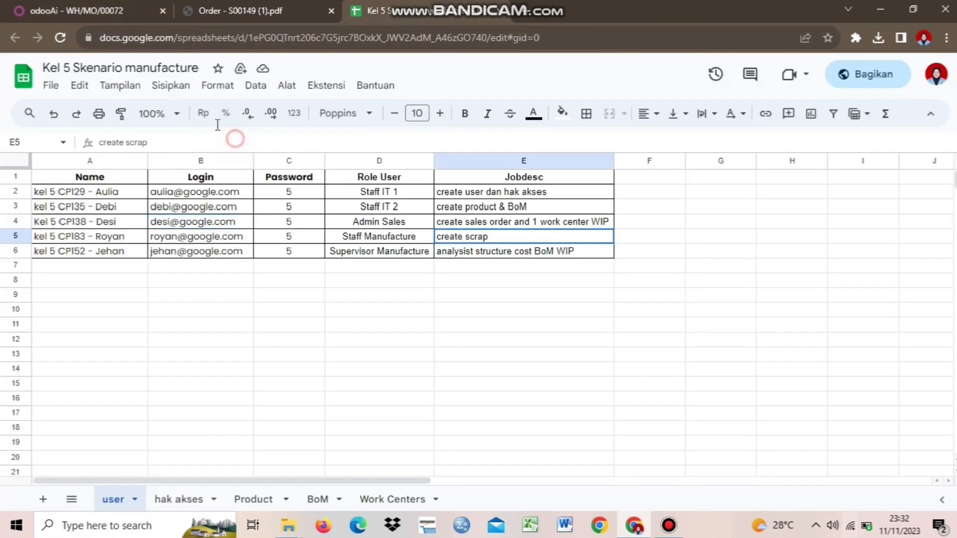
left_click(90, 9)
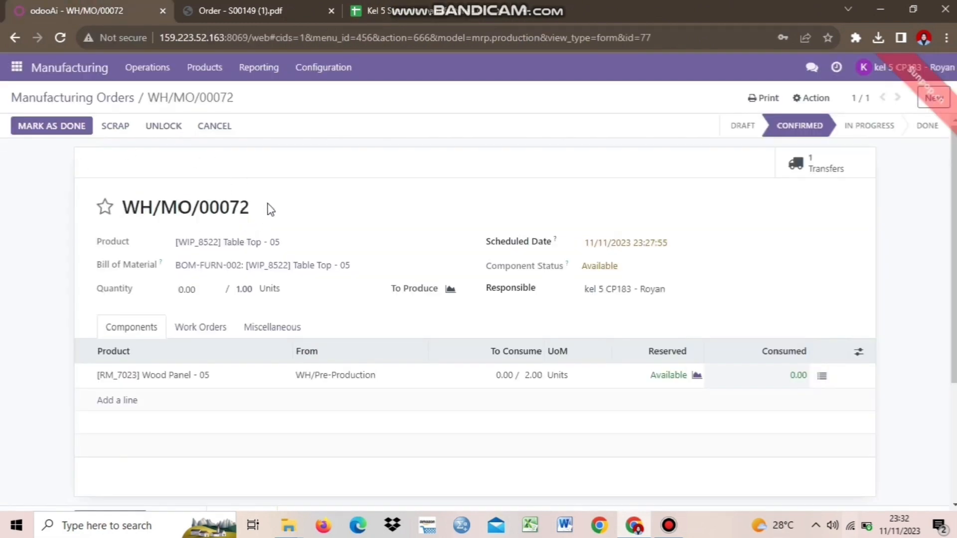
Record 2 Wood Panel - 05 consumed and finish WH/MO/00072, producing 1 Table Top - 05.
left_click(45, 128)
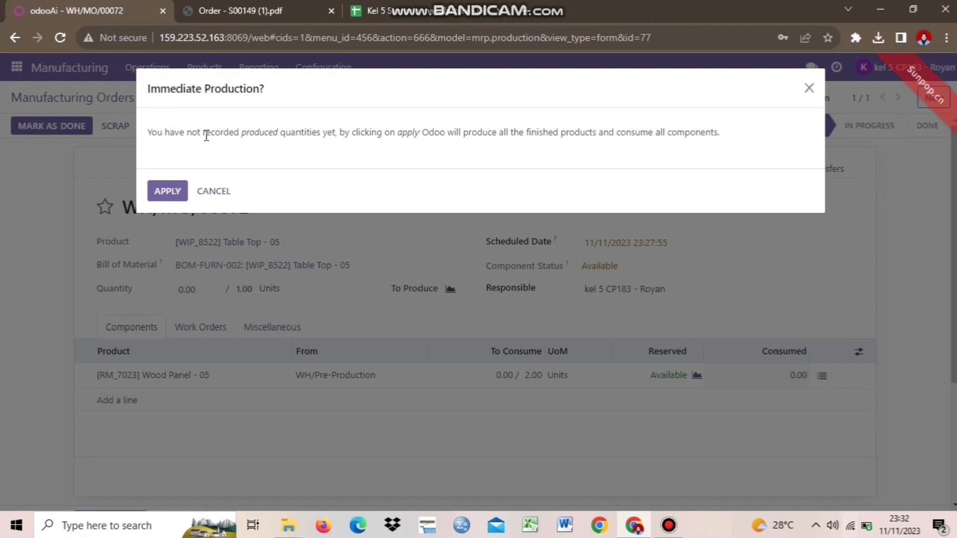
left_click(213, 191)
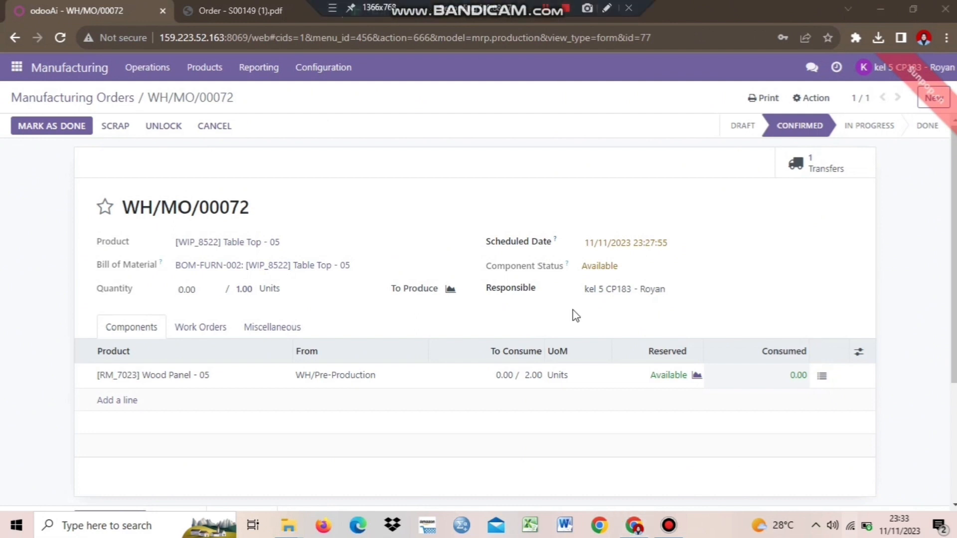
left_click(506, 374)
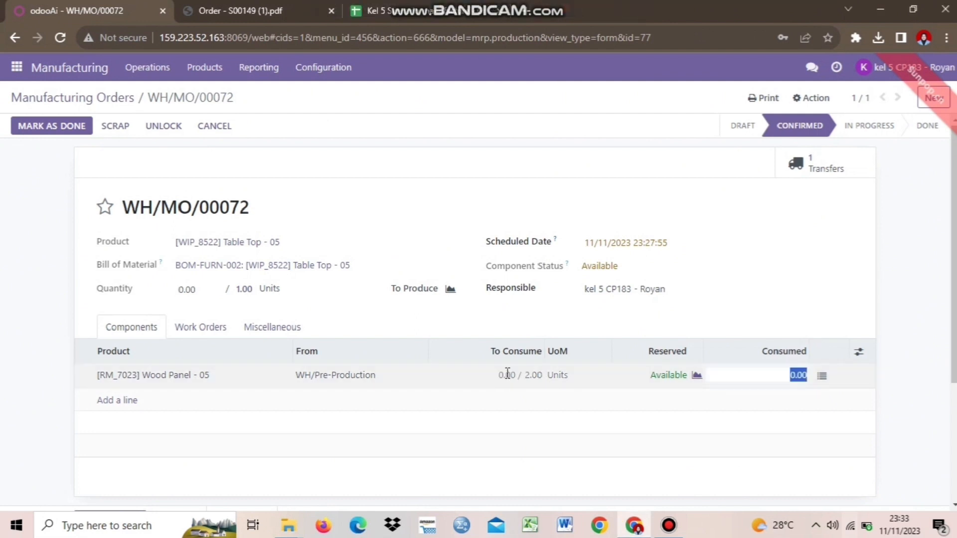
type("2")
left_click(784, 320)
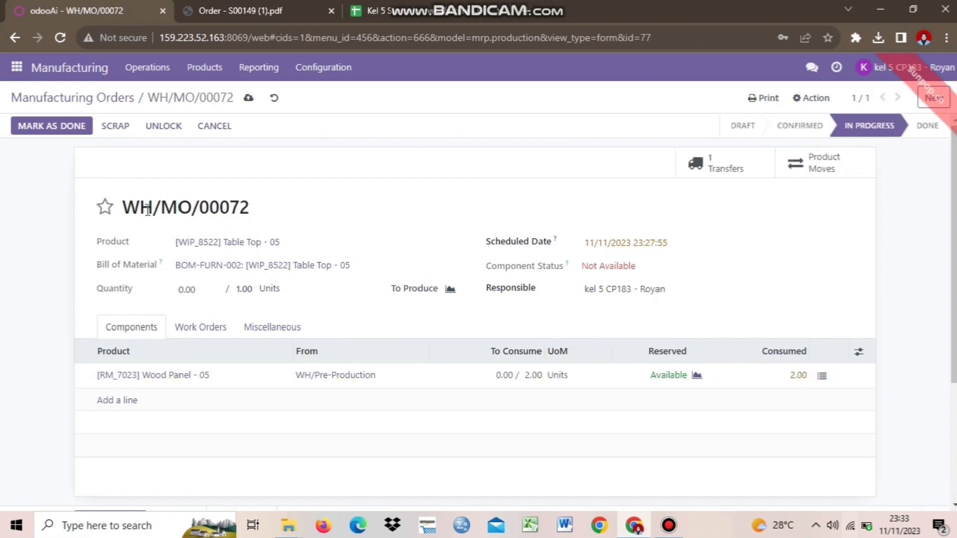
left_click(61, 130)
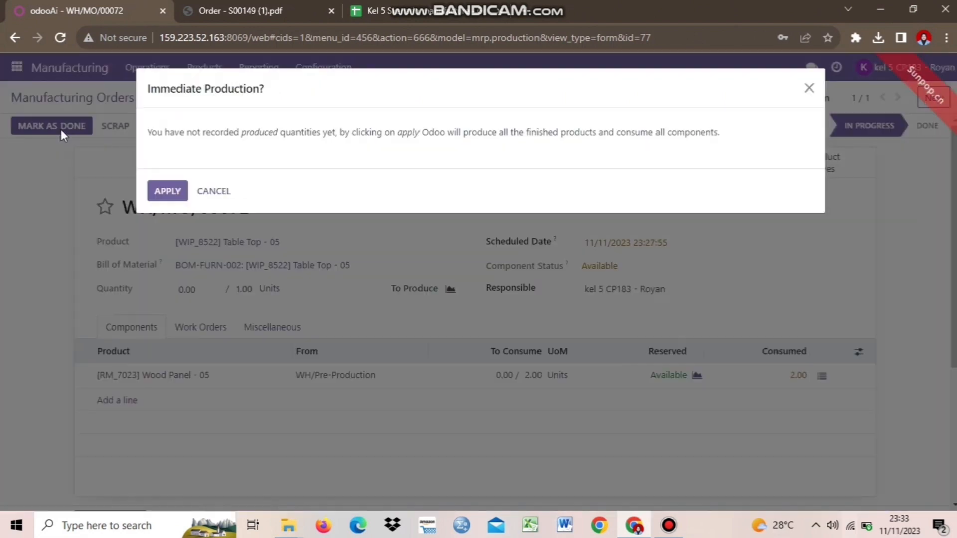
left_click(165, 195)
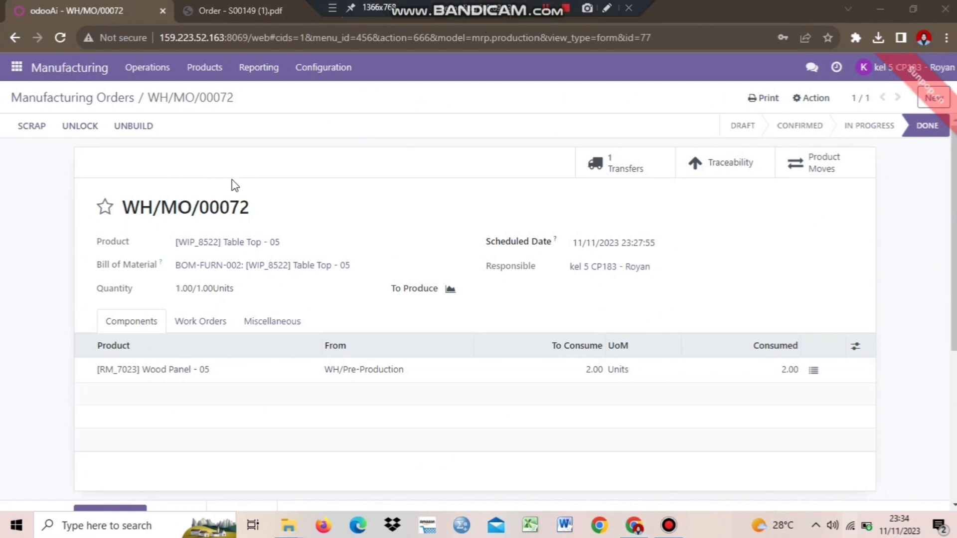
Scrap 1 unit of [WIP_8522] Table Top - 05 from the manufacturing order.
left_click(36, 125)
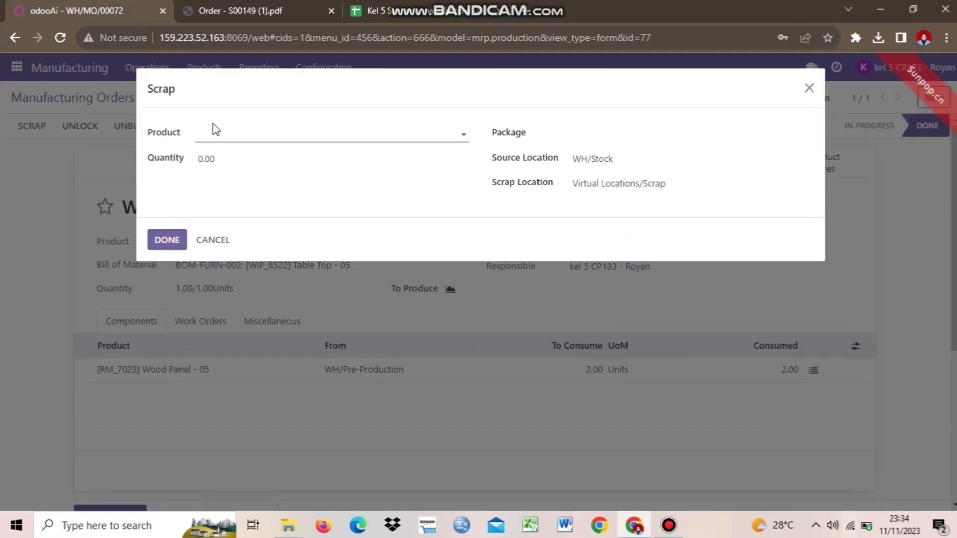
left_click(220, 133)
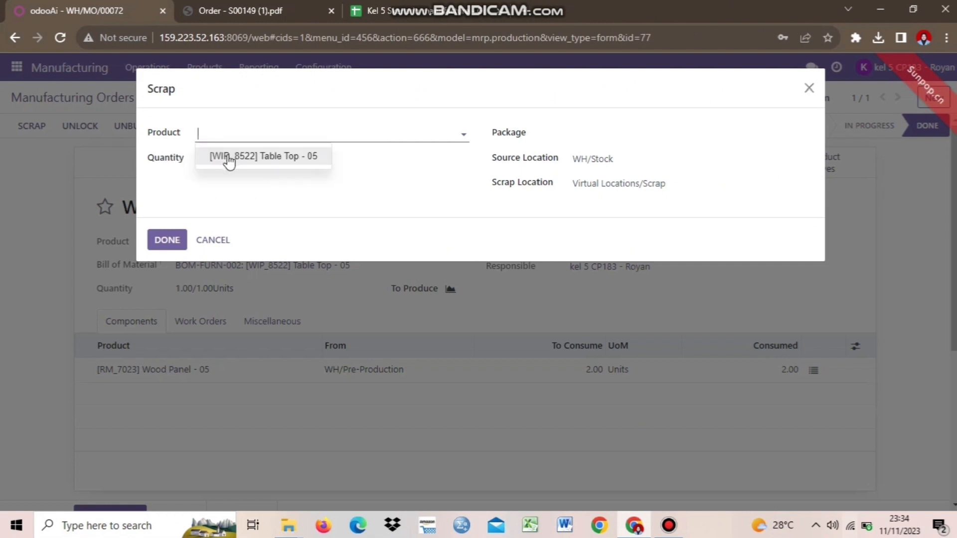
left_click(228, 156)
left_click(233, 163)
key("BackSpace")
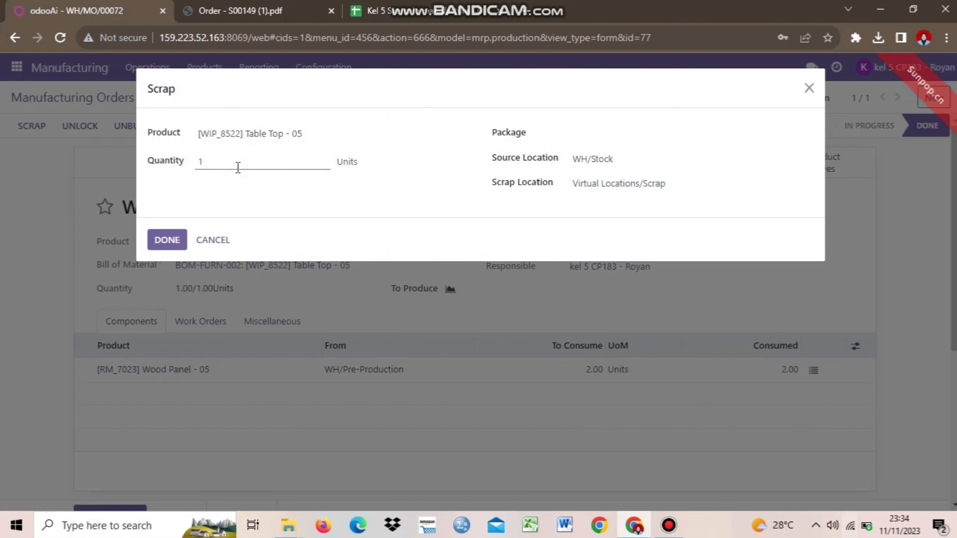
left_click(302, 205)
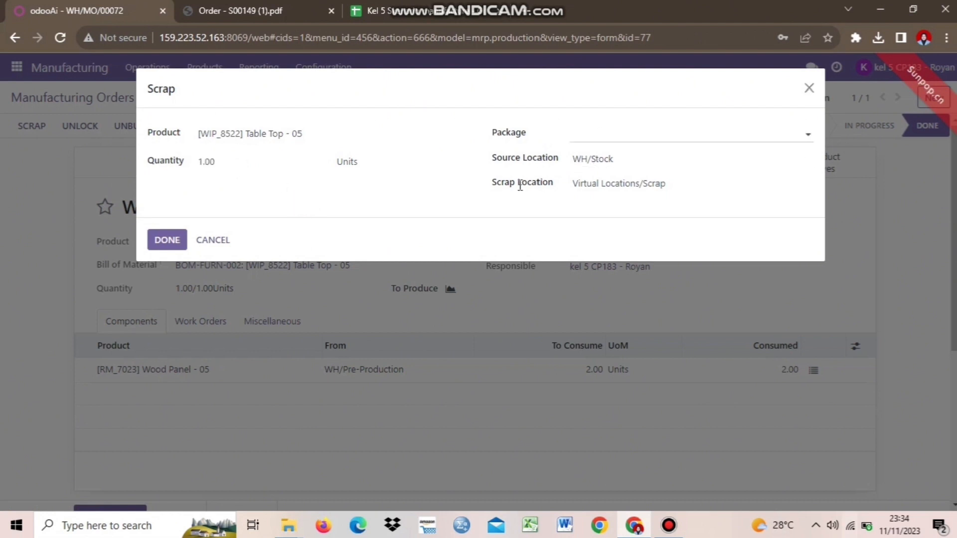
left_click(167, 244)
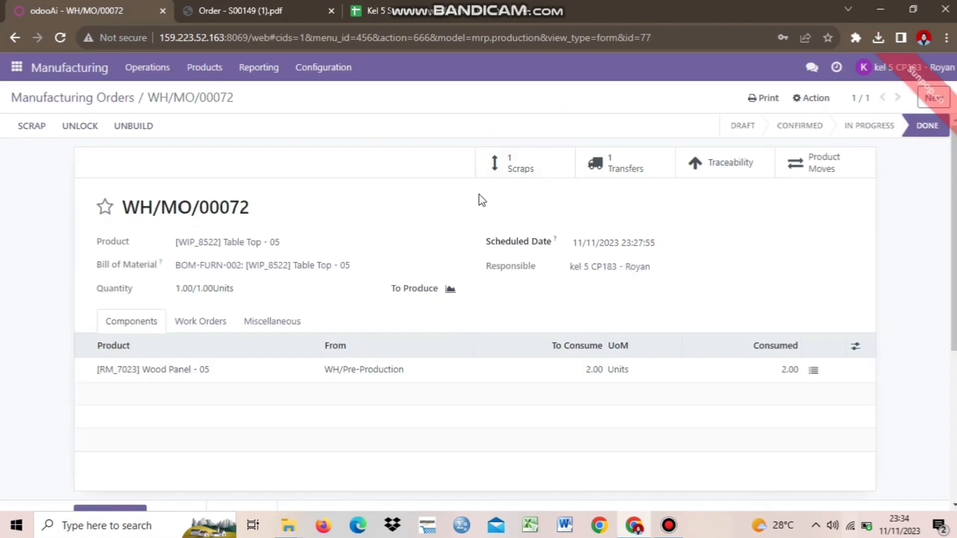
Open the order's Scraps list and view scrap order SP/00003.
left_click(534, 172)
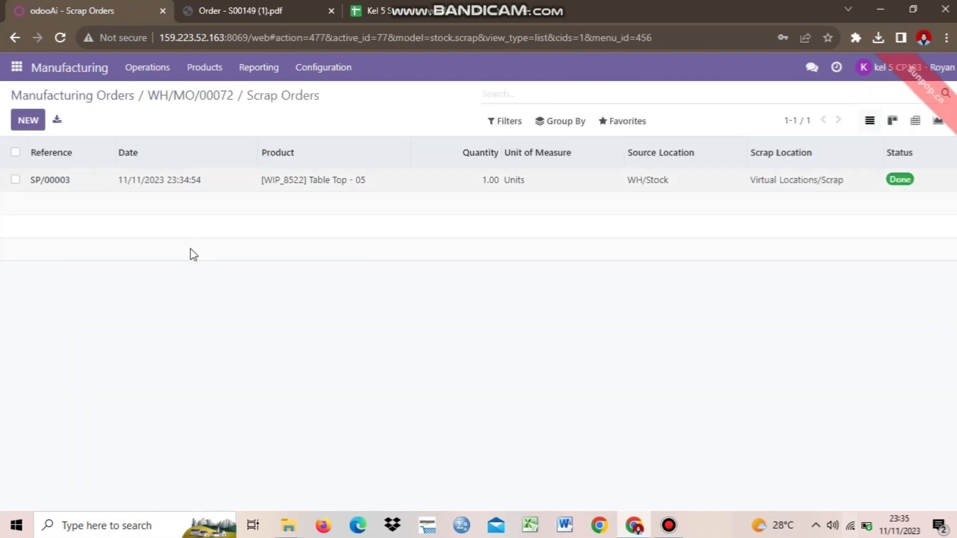
left_click_drag(72, 197, 32, 188)
left_click(124, 198)
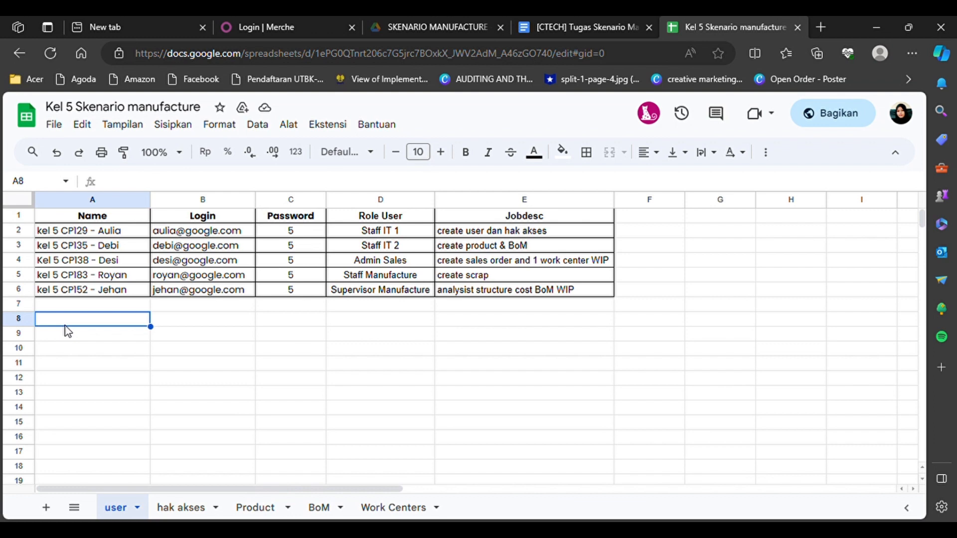
Log in as the Supervisor Manufacture user with the supervisor's e-mail and password.
left_click(280, 18)
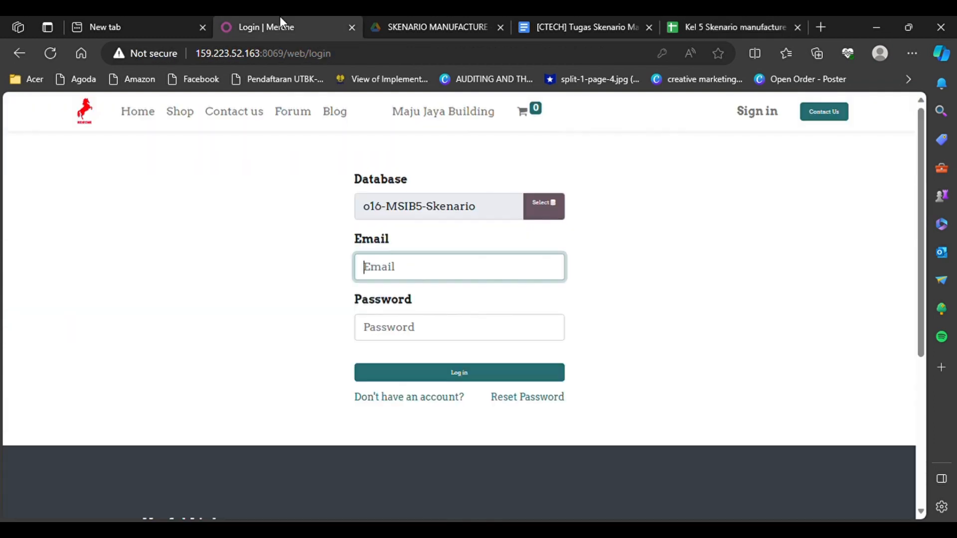
key("ctrl+v")
left_click(273, 278)
left_click(387, 330)
type("1")
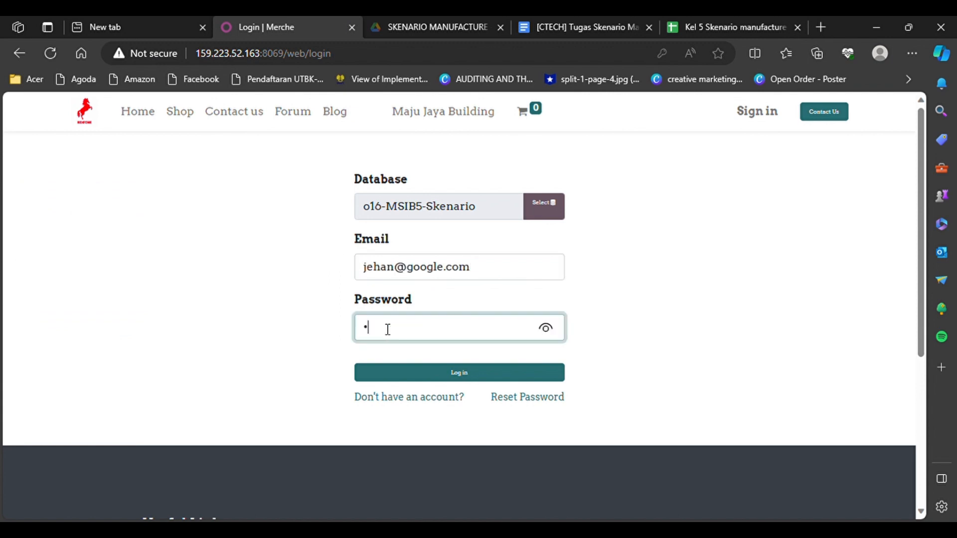
left_click(441, 381)
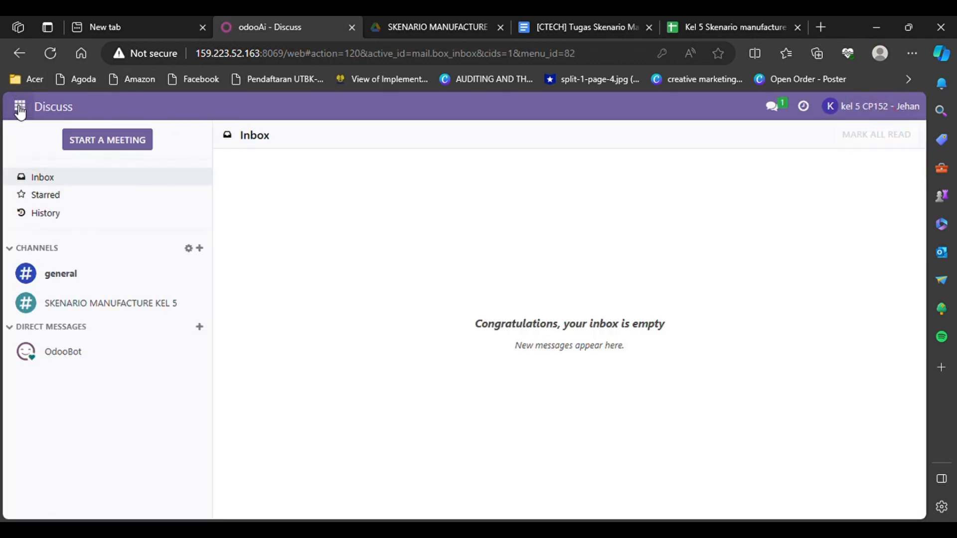
left_click(19, 107)
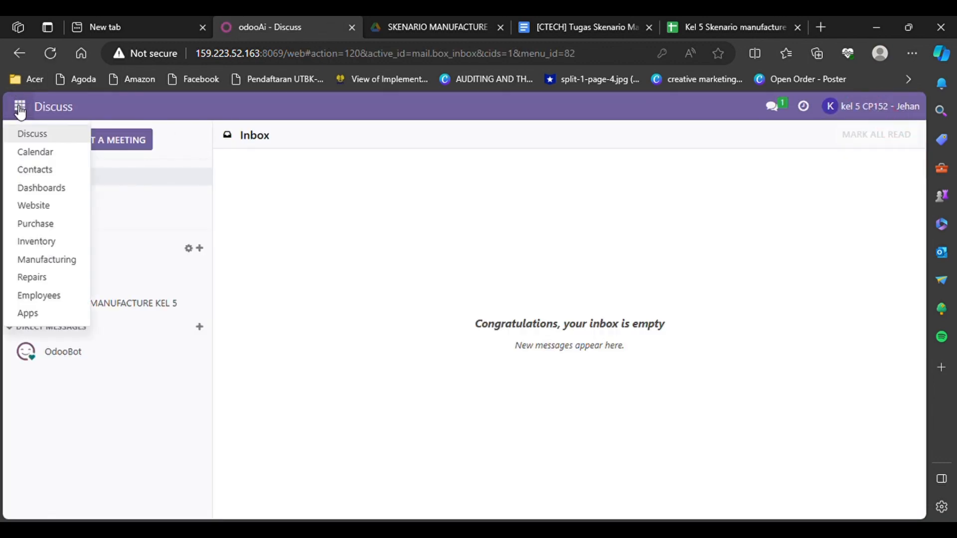
Search Manufacturing products for WIP and open [WIP_8522] Table Top - 05.
left_click(31, 259)
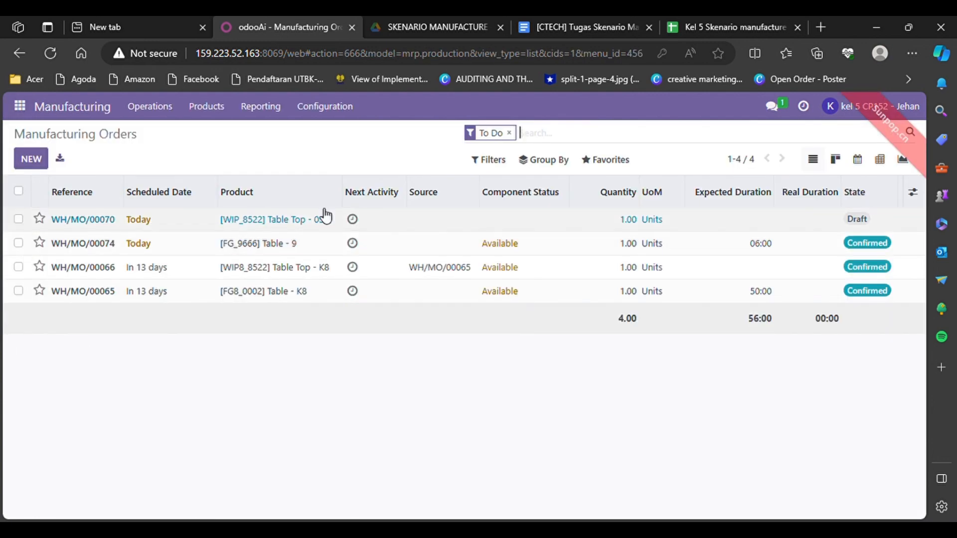
left_click(217, 106)
left_click(224, 132)
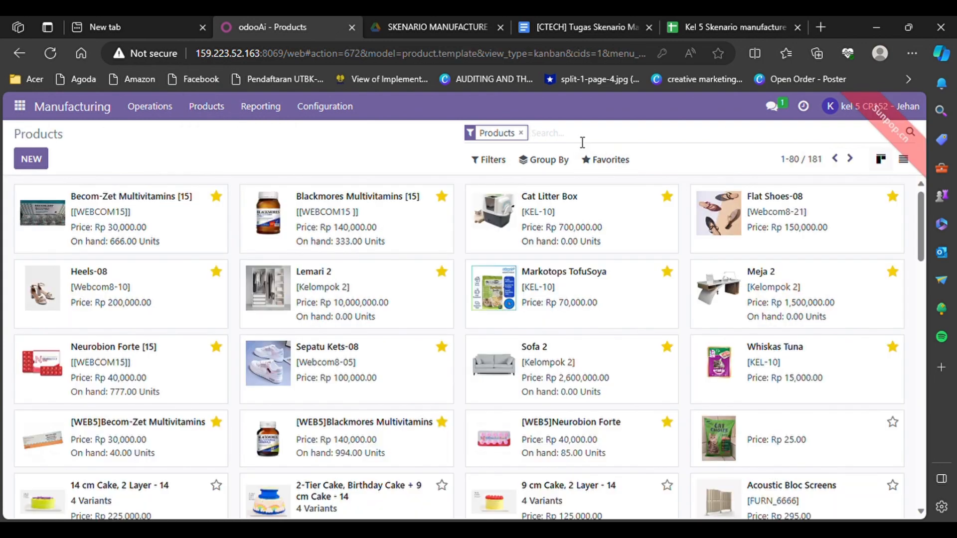
type("WIP")
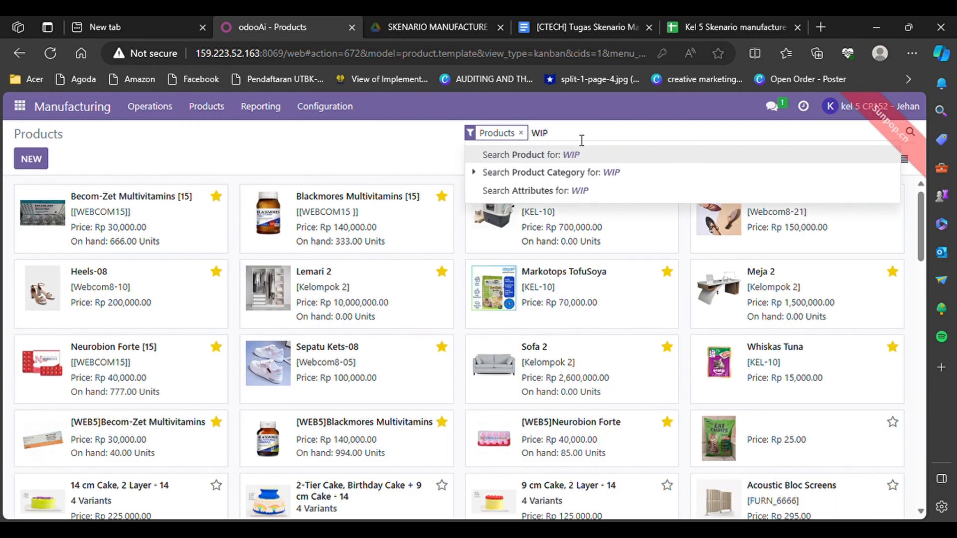
key("Return")
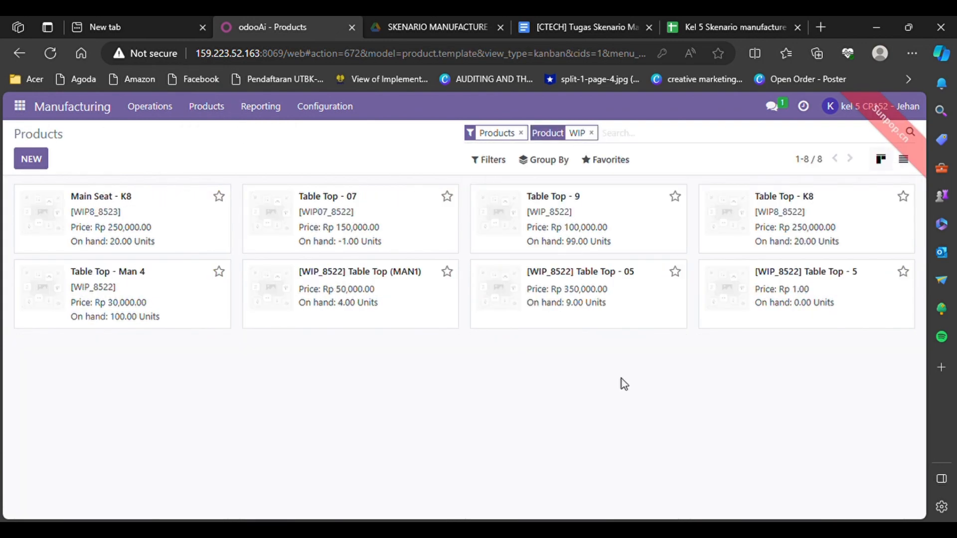
left_click(517, 290)
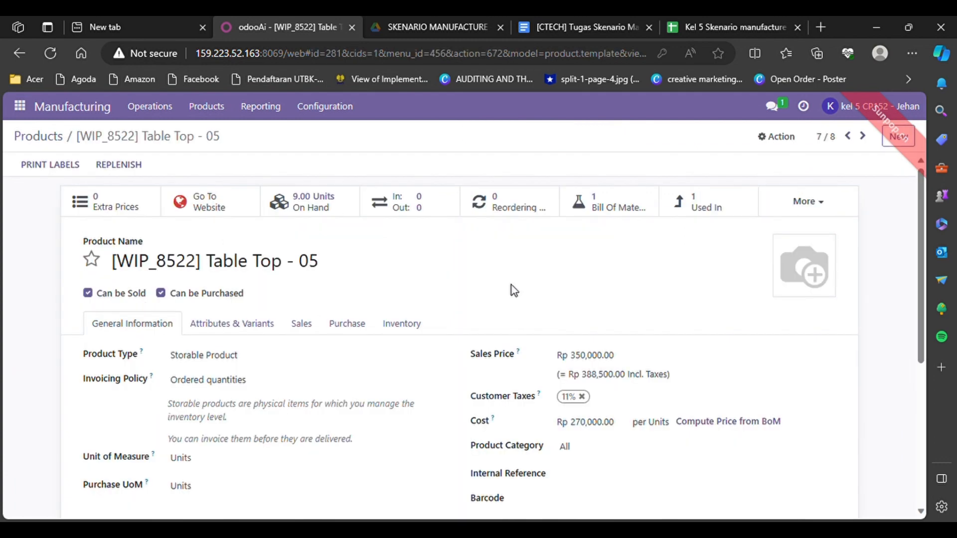
Tick MTO and Manufacture, untick Buy on the Inventory tab, then discard those changes.
scroll(268, 343, "down", 1)
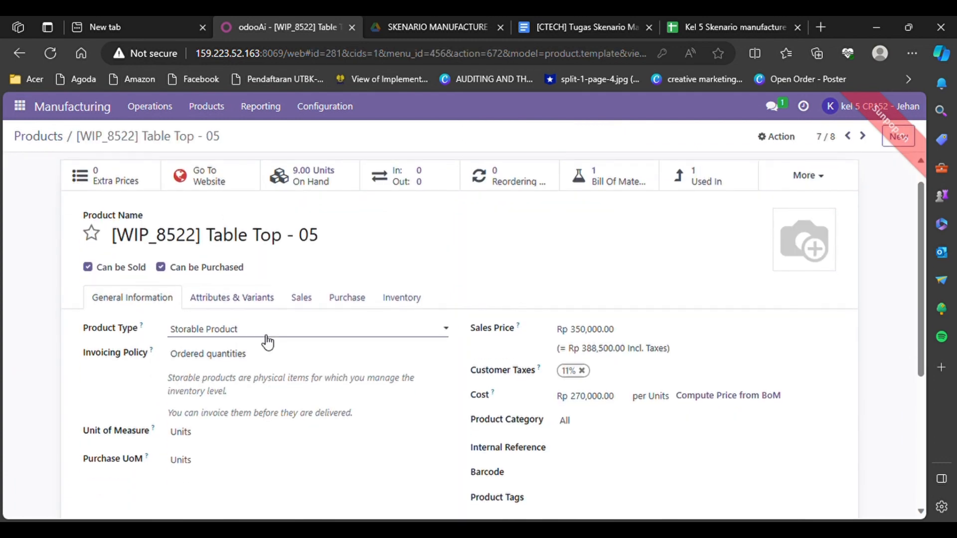
left_click(405, 301)
scroll(400, 299, "down", 2)
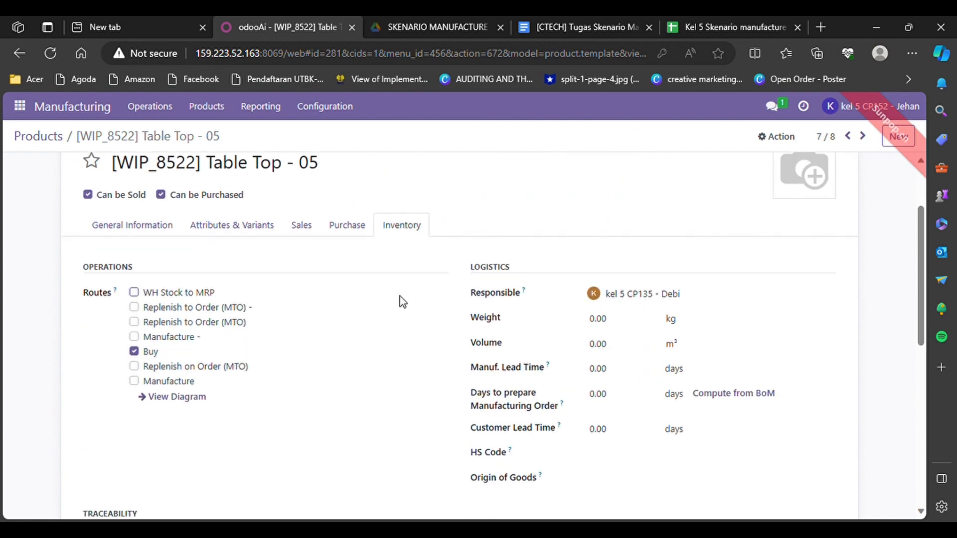
left_click(133, 322)
left_click(135, 381)
left_click(134, 351)
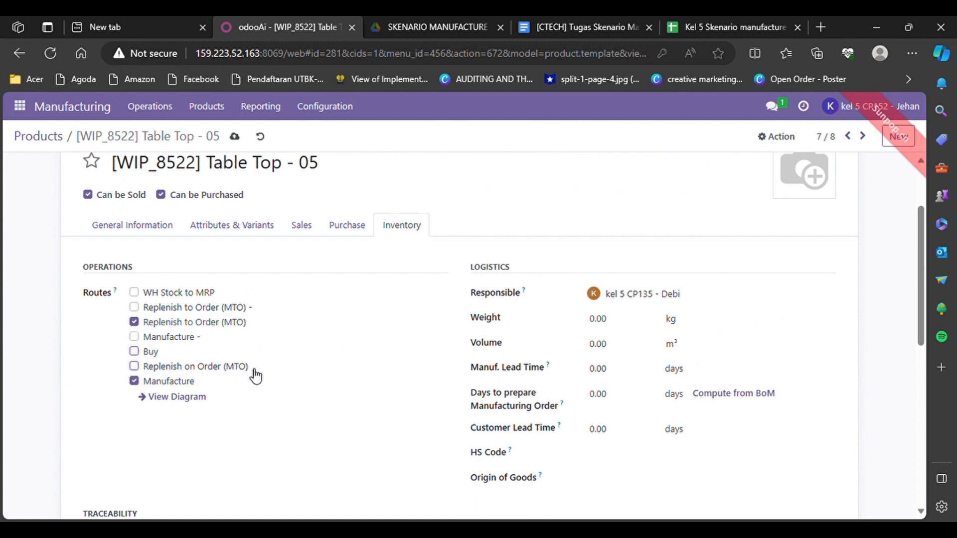
scroll(357, 441, "down", 4)
scroll(363, 442, "up", 6)
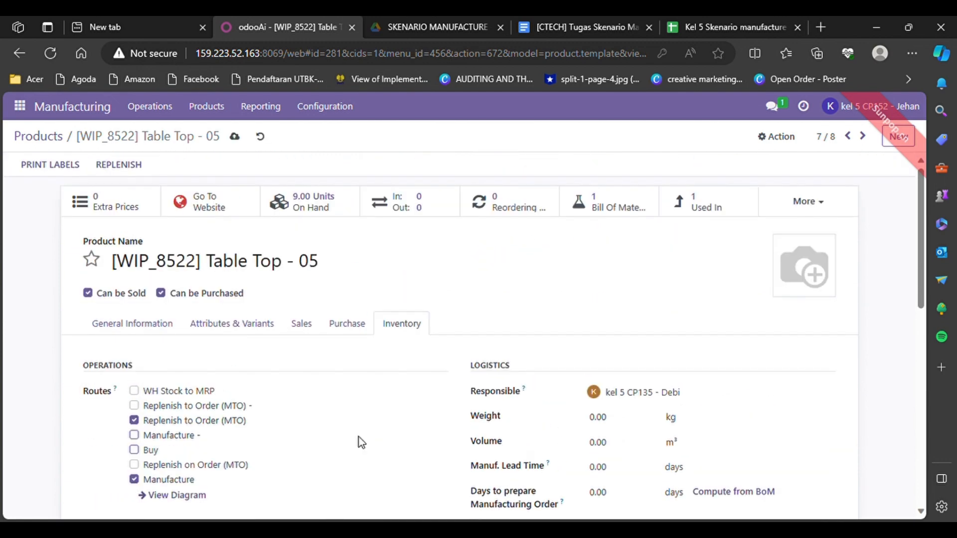
scroll(358, 436, "down", 1)
left_click(260, 136)
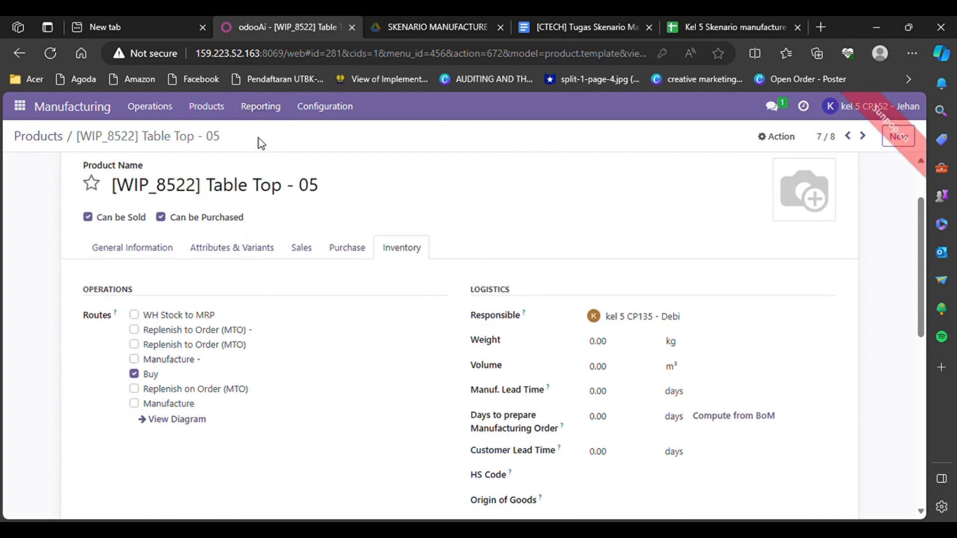
Re-tick Replenish to Order (MTO) and Manufacture and clear the Buy route.
left_click(133, 344)
left_click(133, 403)
left_click(134, 373)
scroll(223, 423, "down", 10)
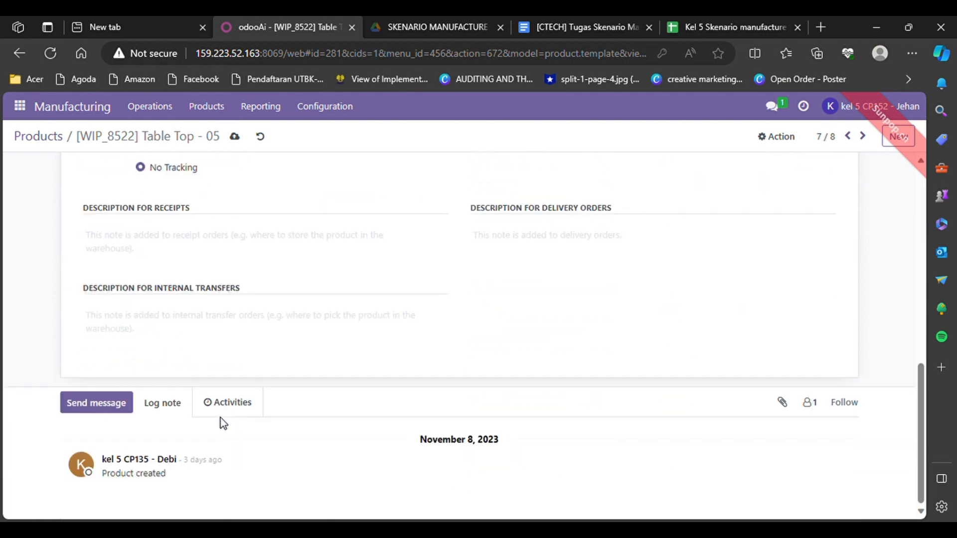
scroll(222, 422, "up", 10)
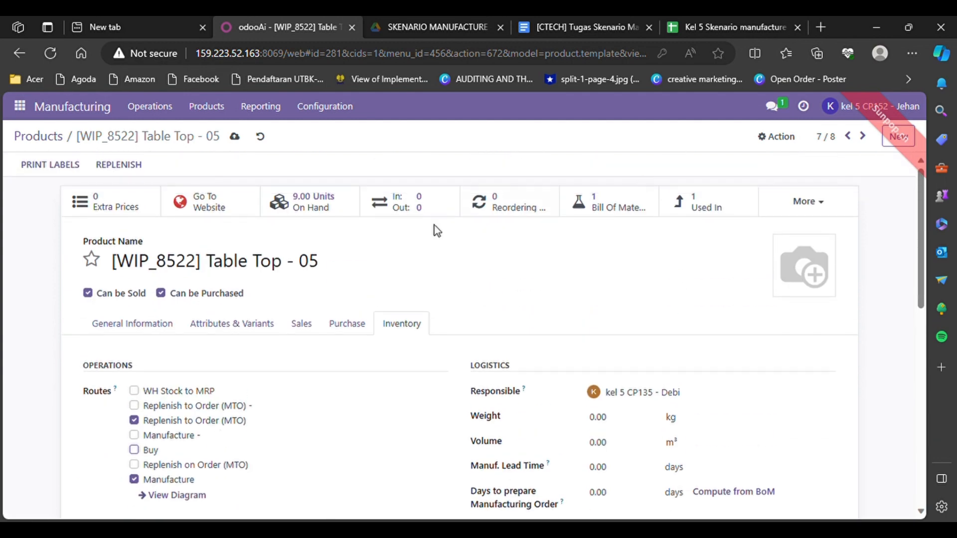
left_click(149, 332)
left_click(396, 322)
scroll(348, 264, "down", 1)
left_click(221, 106)
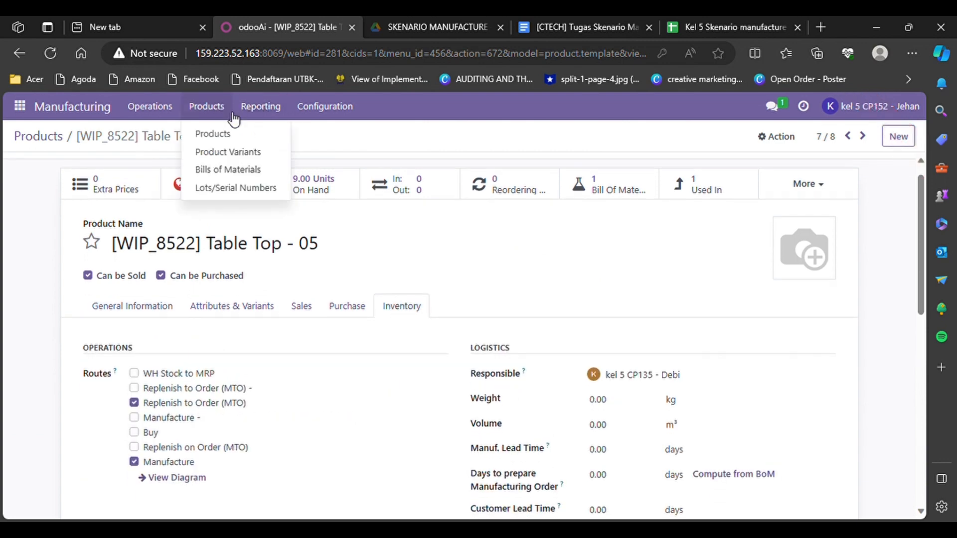
Search the product list for FG and open [KL05]FG_78286 Table Kit.
left_click(226, 134)
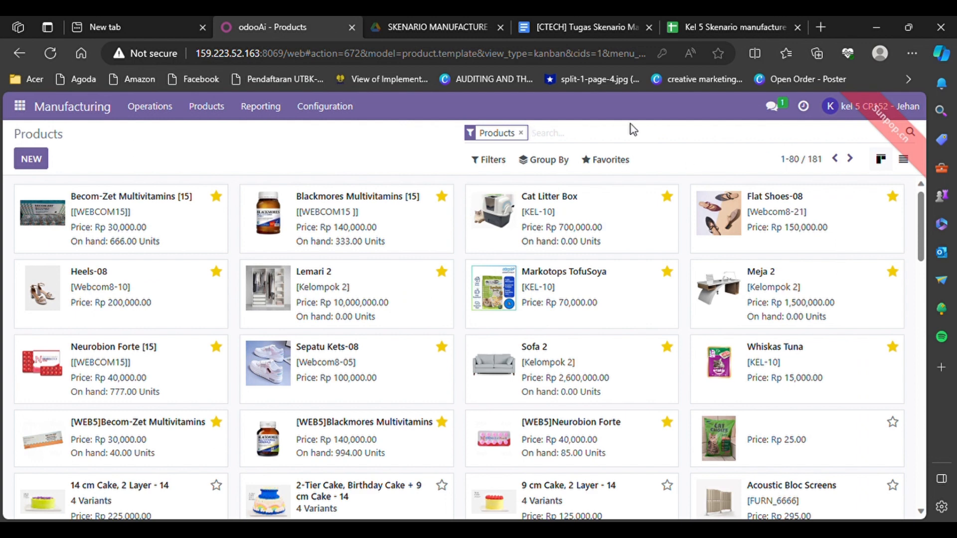
left_click(598, 141)
type("F")
type("G")
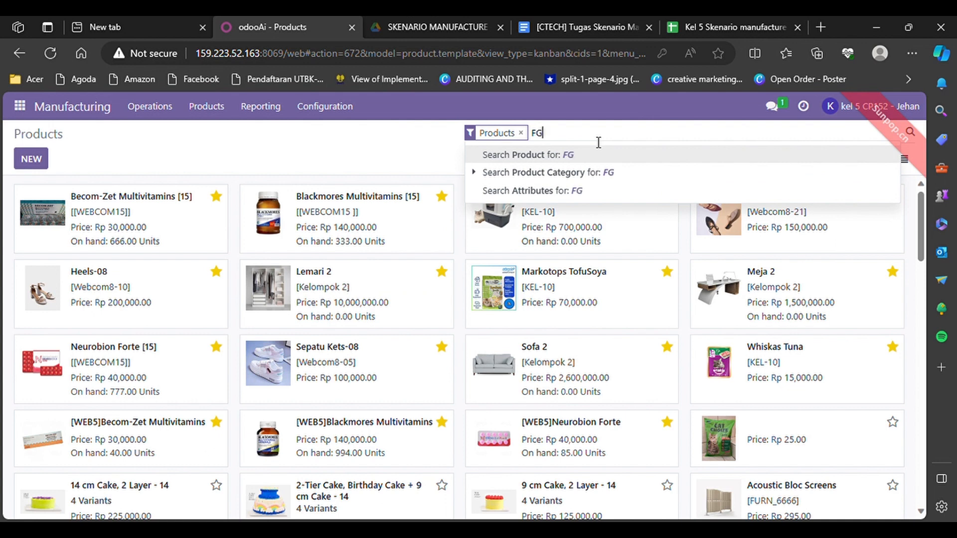
key("Return")
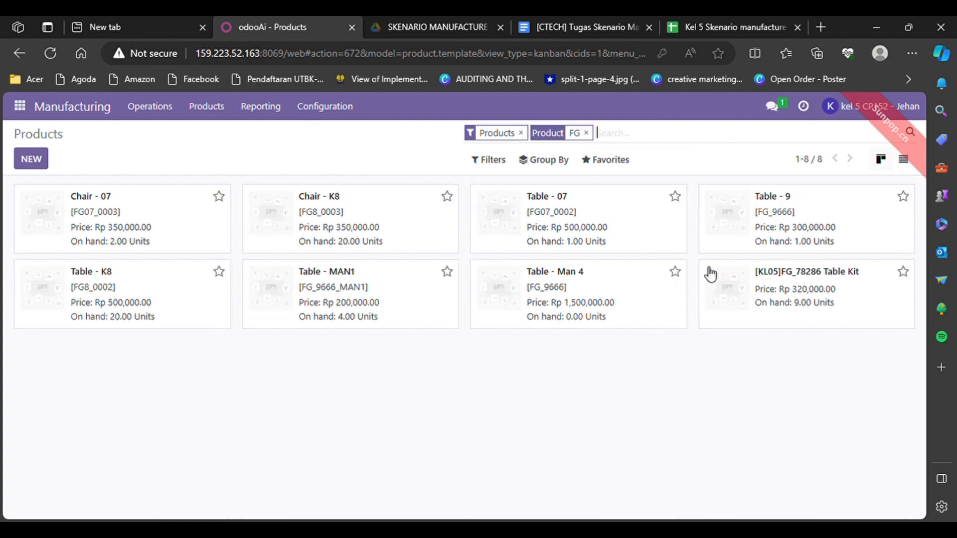
left_click(738, 288)
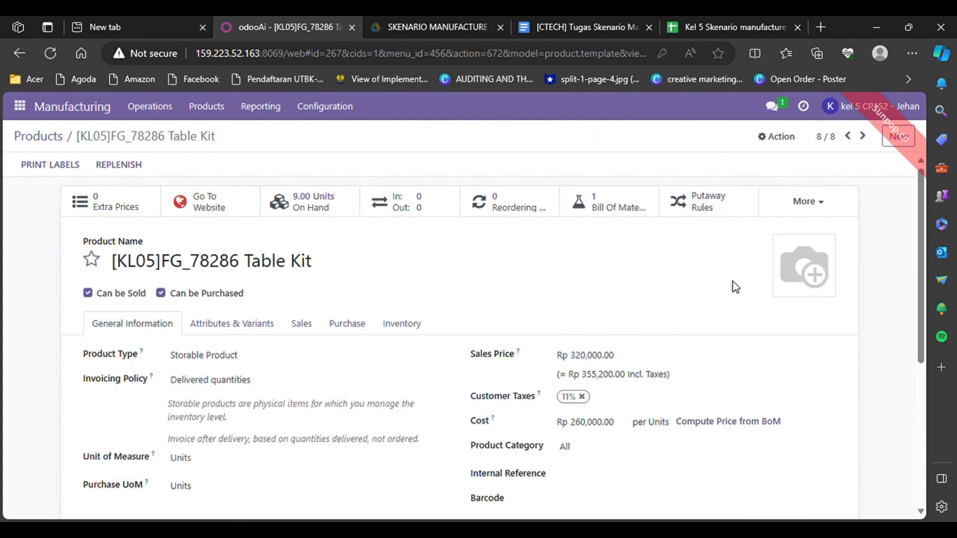
Tick Replenish to Order (MTO) on the Table Kit's Inventory tab alongside Buy.
scroll(526, 346, "down", 2)
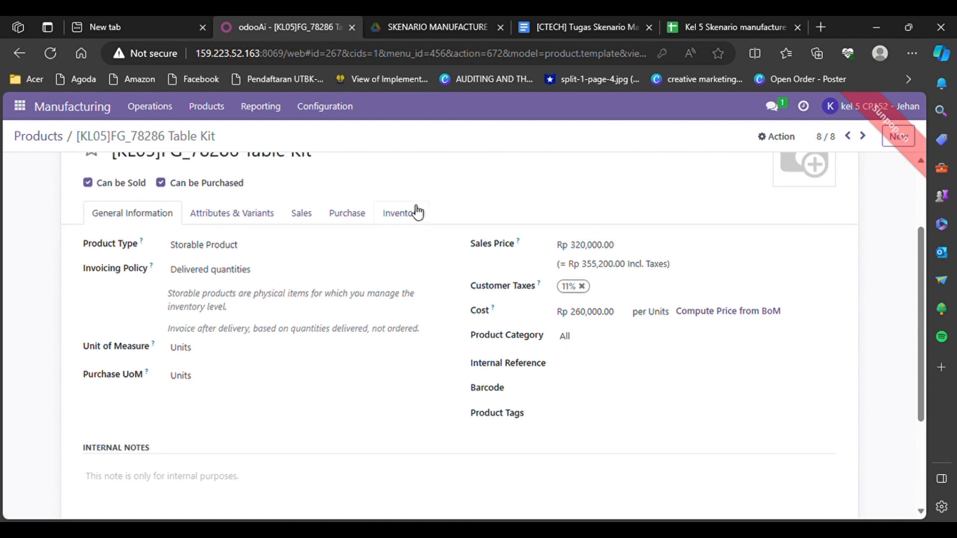
left_click(411, 213)
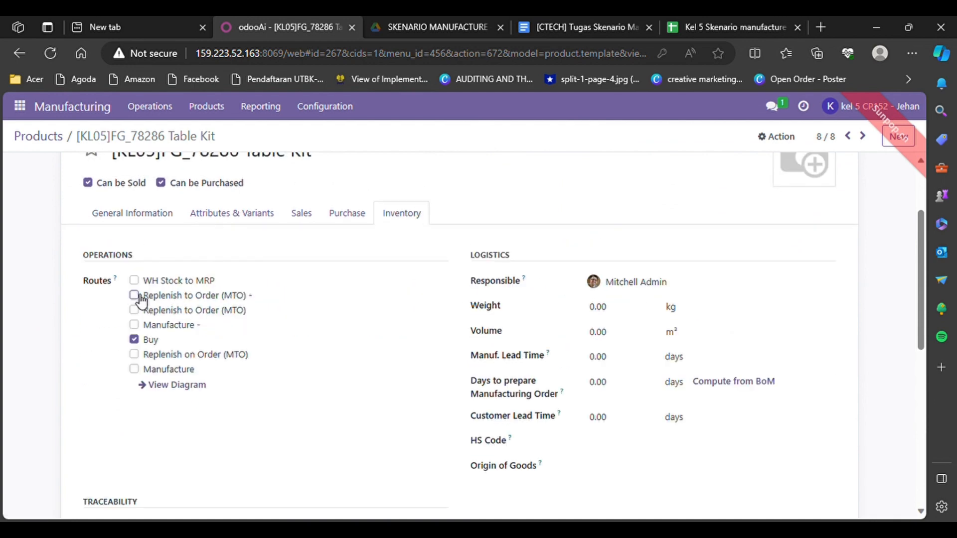
left_click(133, 310)
scroll(184, 293, "up", 3)
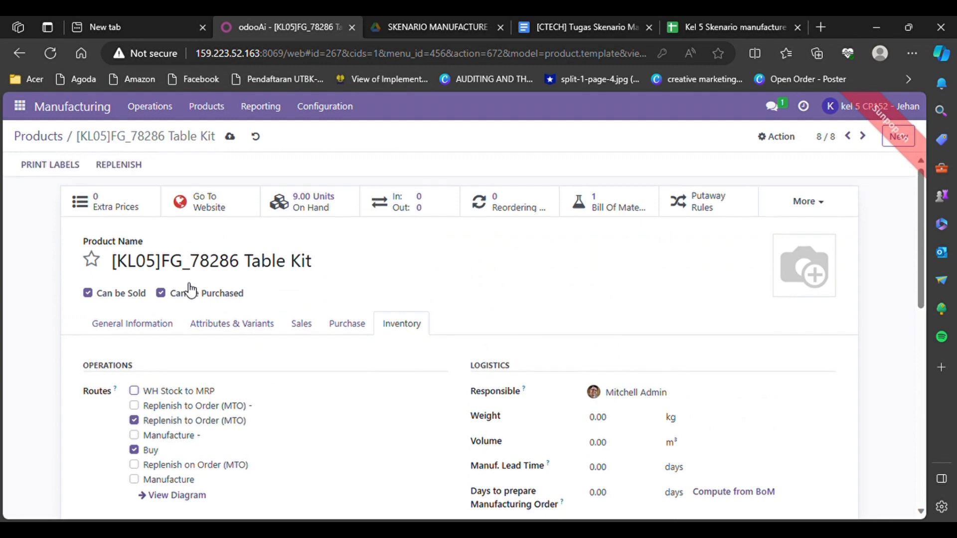
left_click(217, 114)
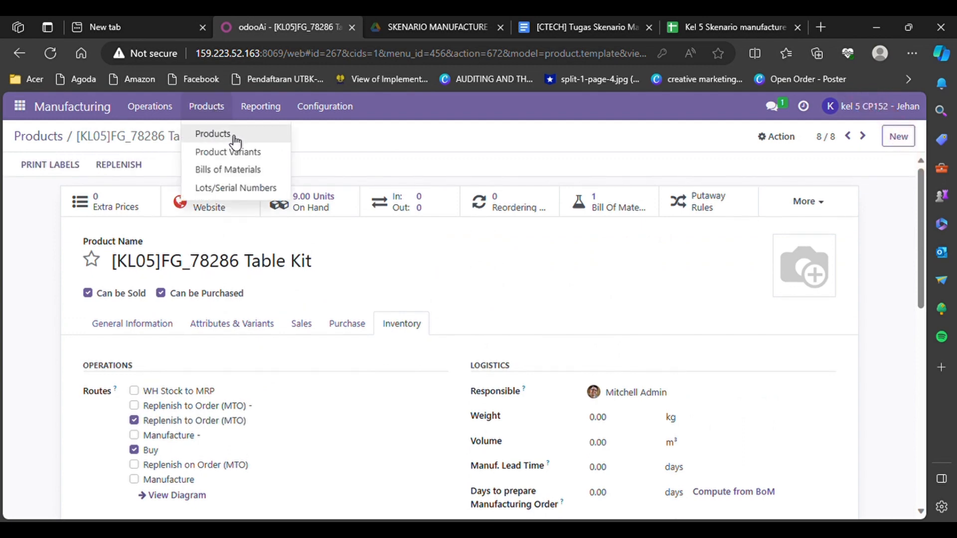
Search the product list for RM and open [RM_7023] Wood Panel - 05.
left_click(230, 134)
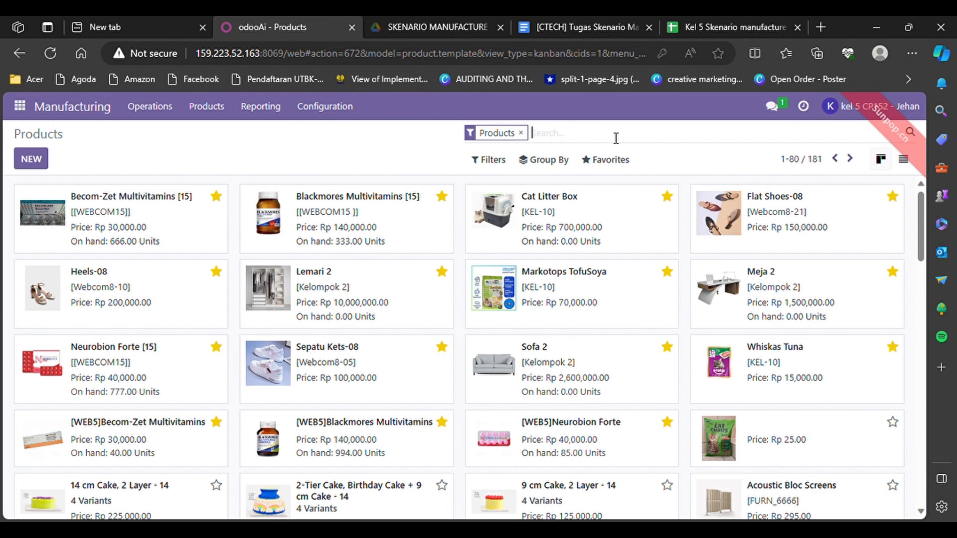
type("RM")
key("Return")
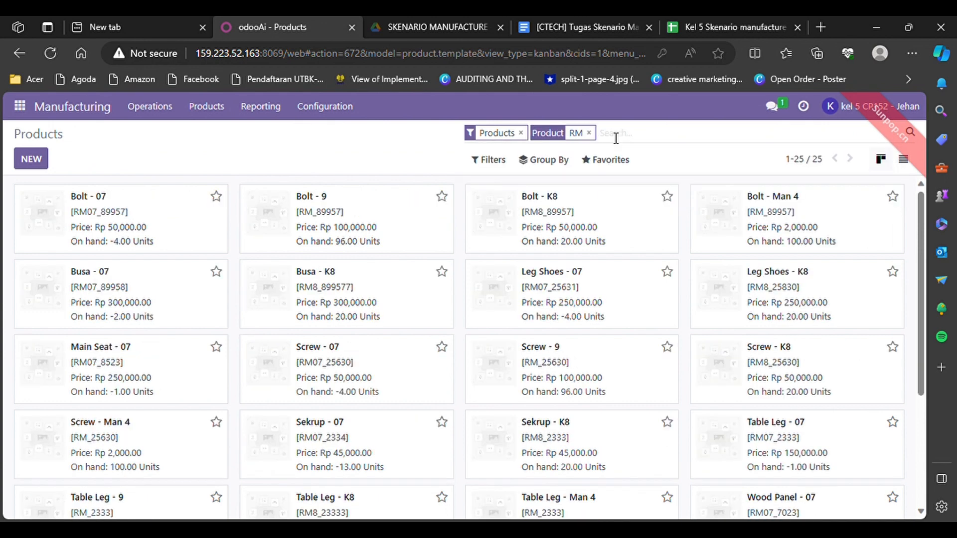
scroll(589, 410, "down", 3)
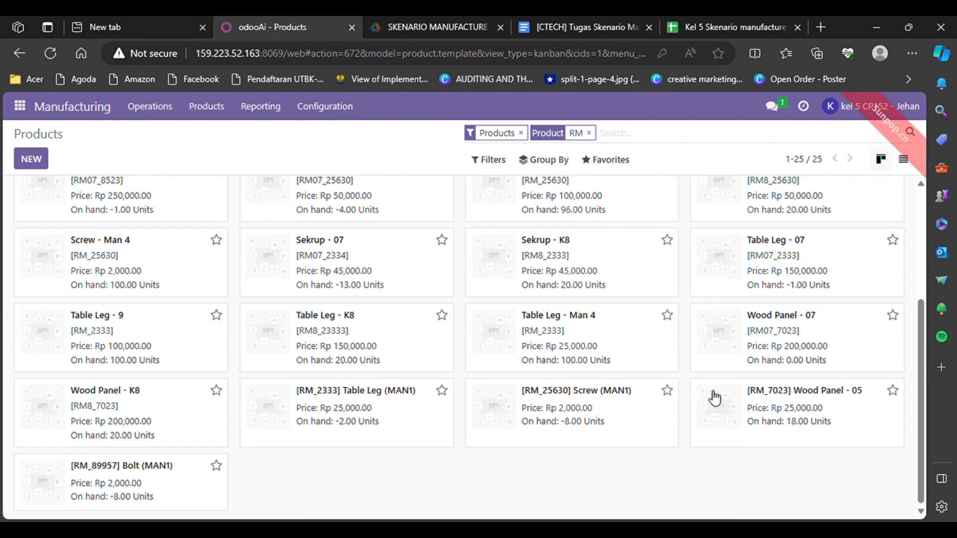
left_click(731, 397)
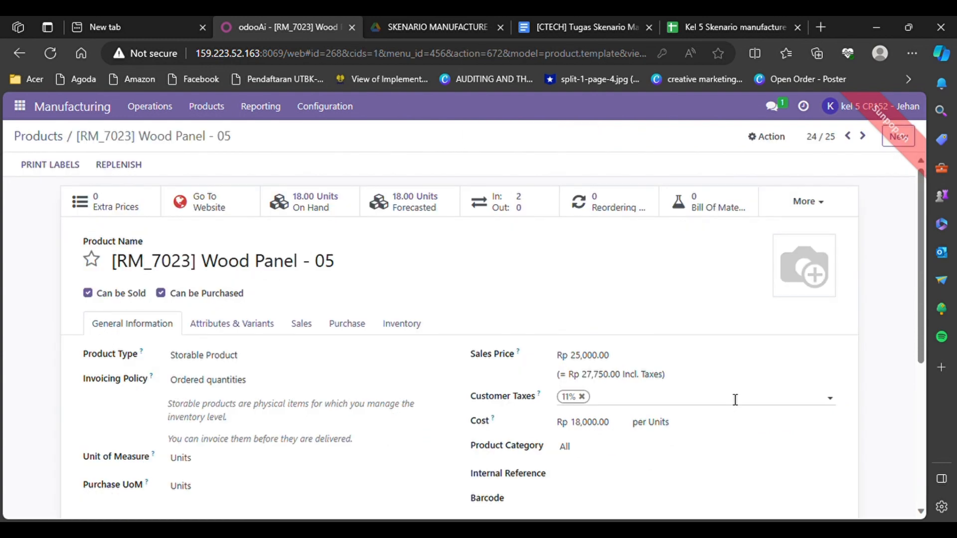
Tick Replenish to Order (MTO) on the Wood Panel's Inventory tab alongside Buy.
left_click(414, 326)
scroll(412, 327, "down", 1)
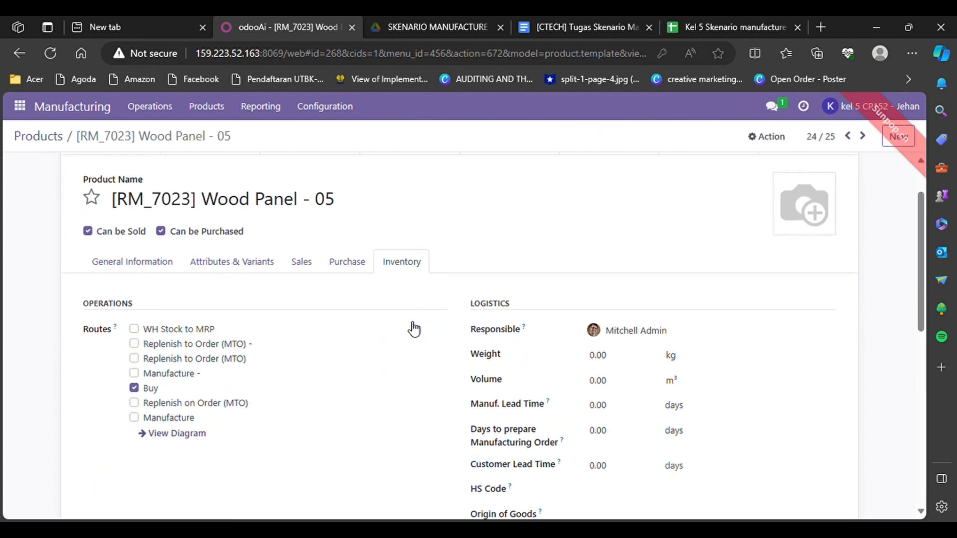
left_click(135, 358)
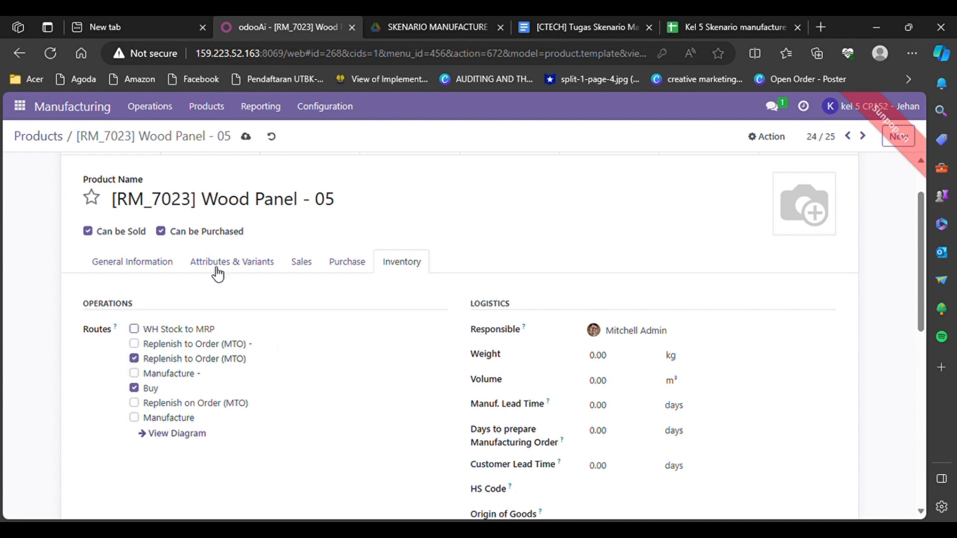
scroll(178, 246, "up", 1)
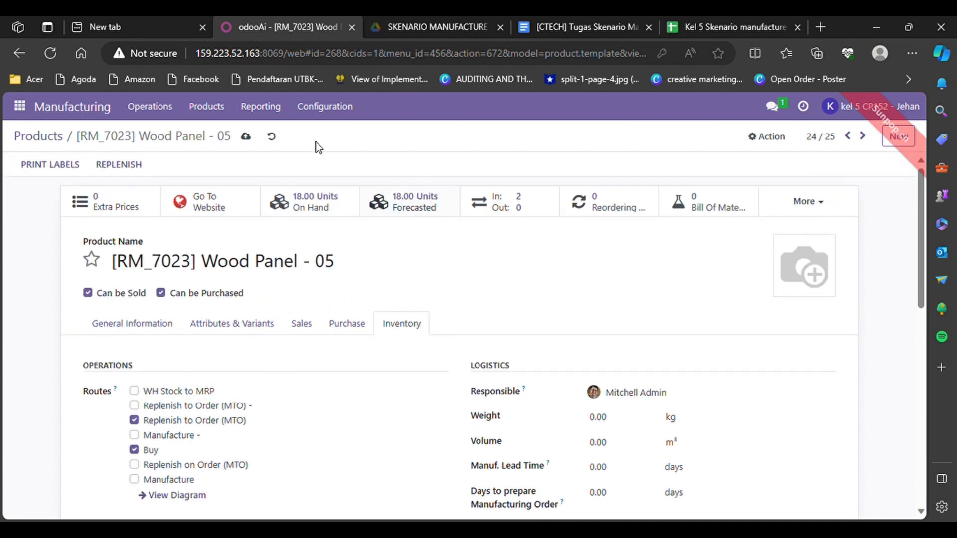
left_click(225, 107)
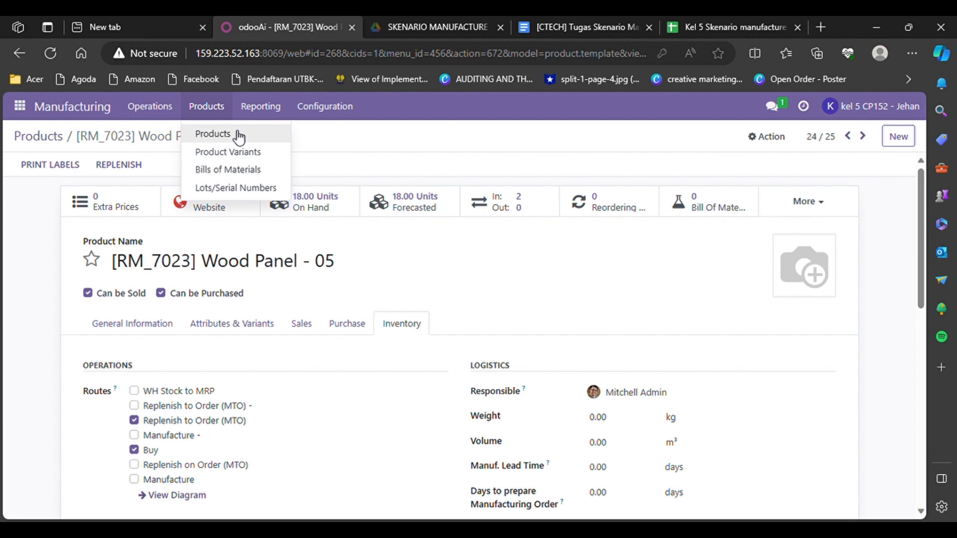
Open the Table Top - 05 bill of materials and view its cost and availability Overview.
mouse_move(239, 116)
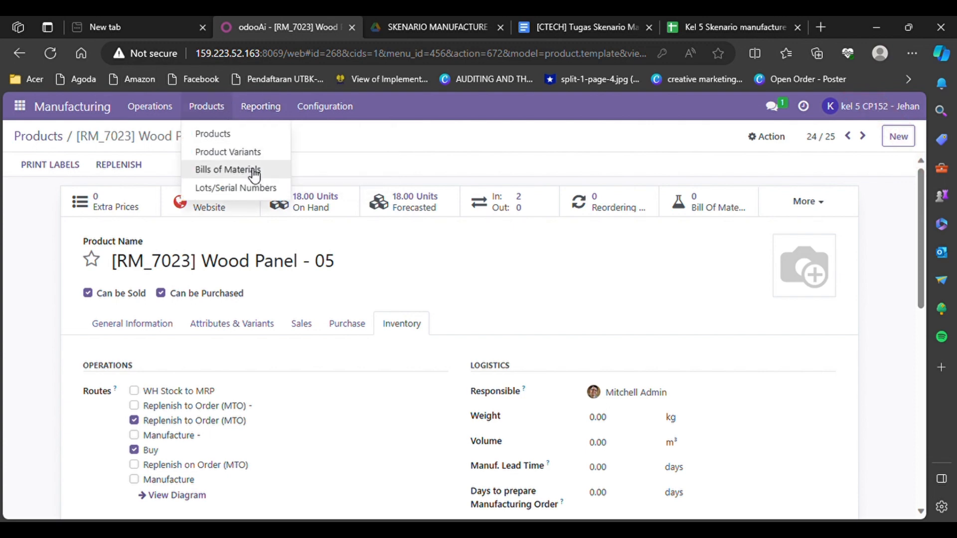
left_click(253, 170)
scroll(141, 379, "down", 3)
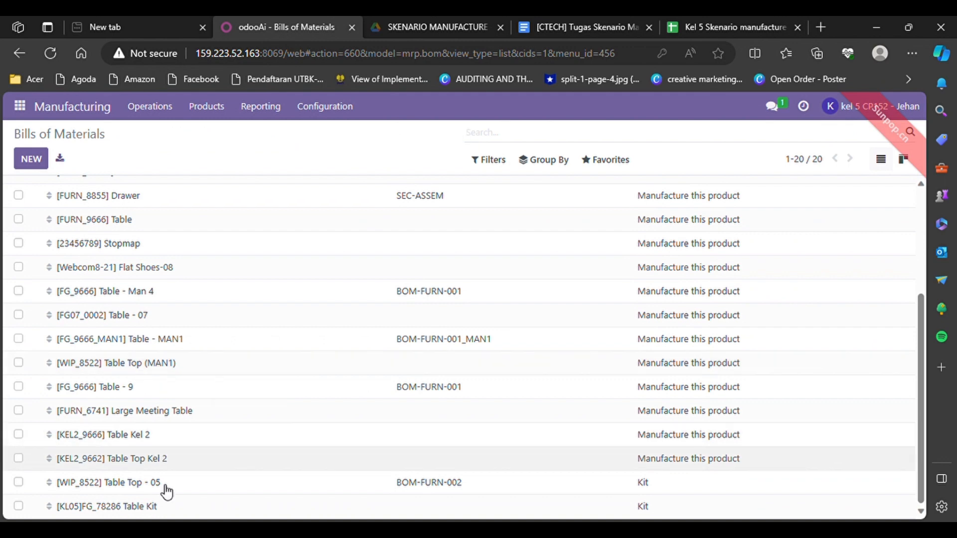
left_click(103, 486)
left_click(811, 179)
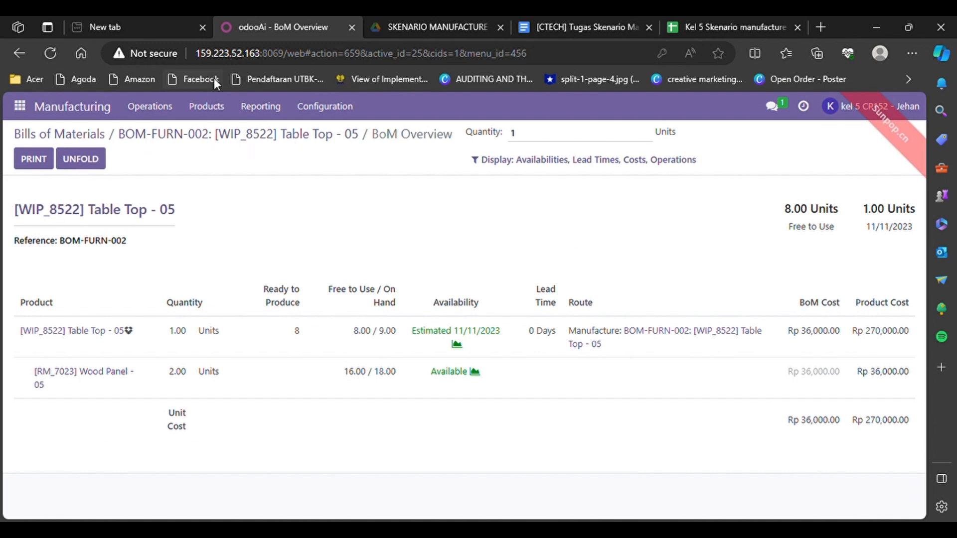
Back in Bills of Materials, open the [KL05]FG_78286 Table Kit BoM's Overview.
left_click(222, 113)
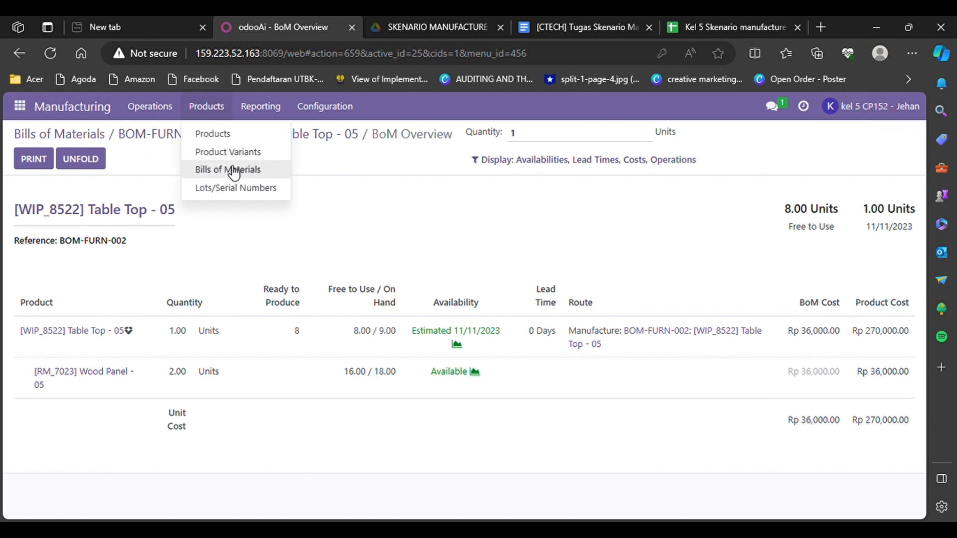
left_click(235, 170)
scroll(202, 394, "down", 4)
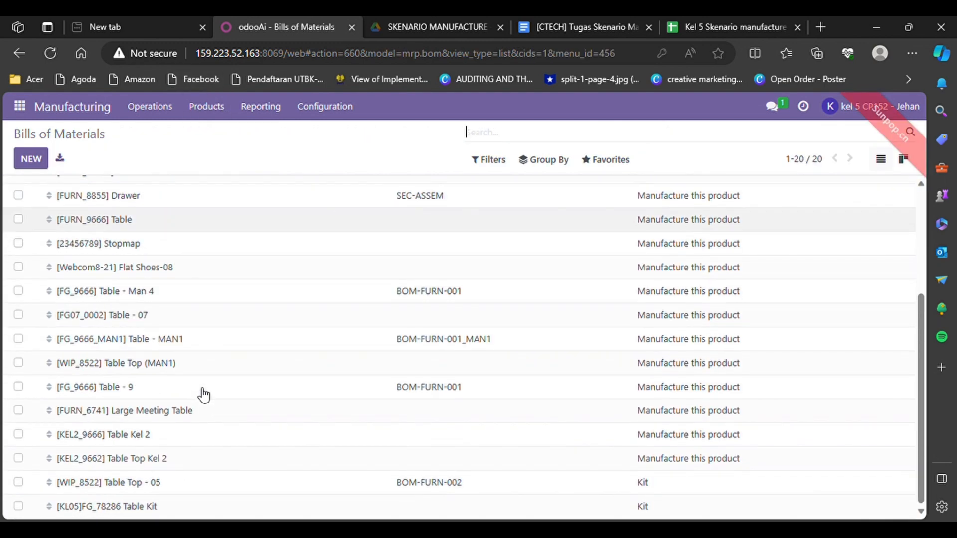
left_click(143, 507)
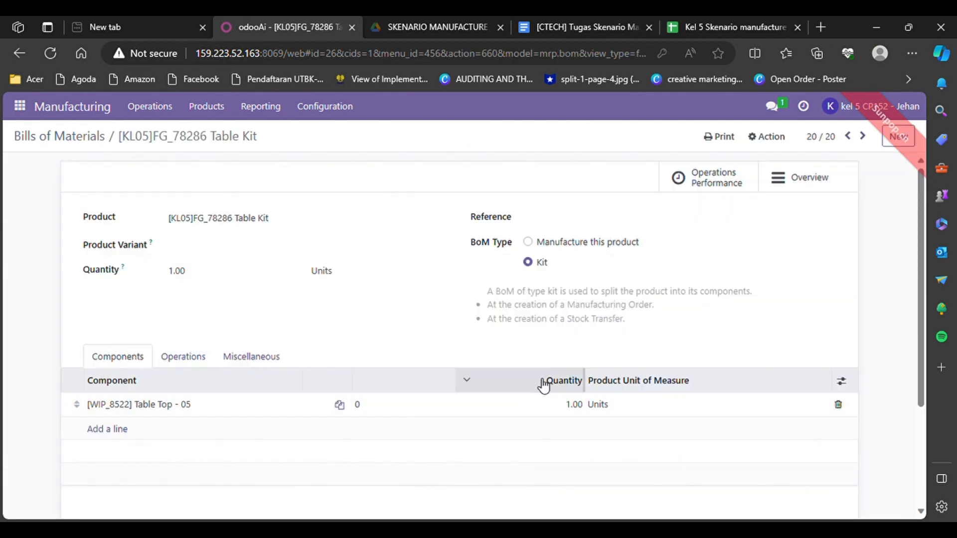
left_click(803, 193)
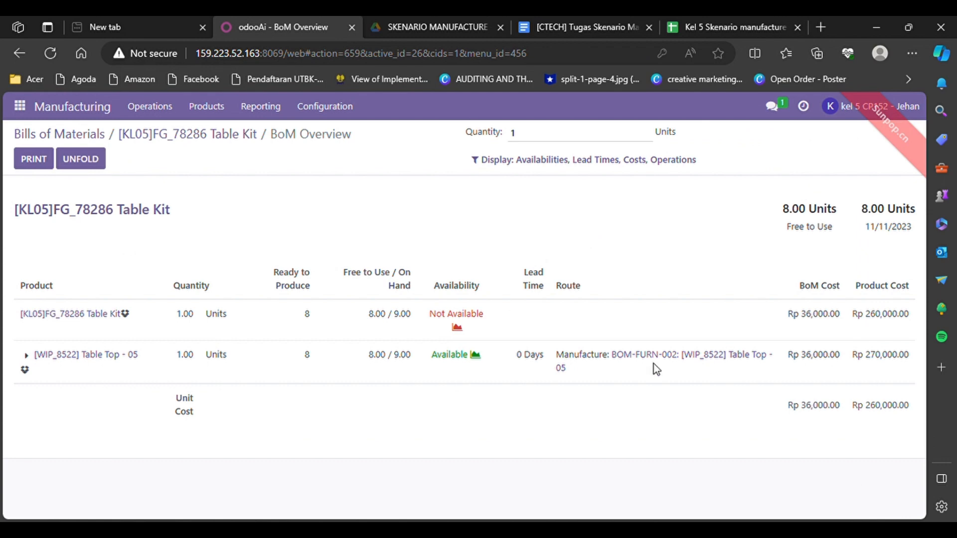